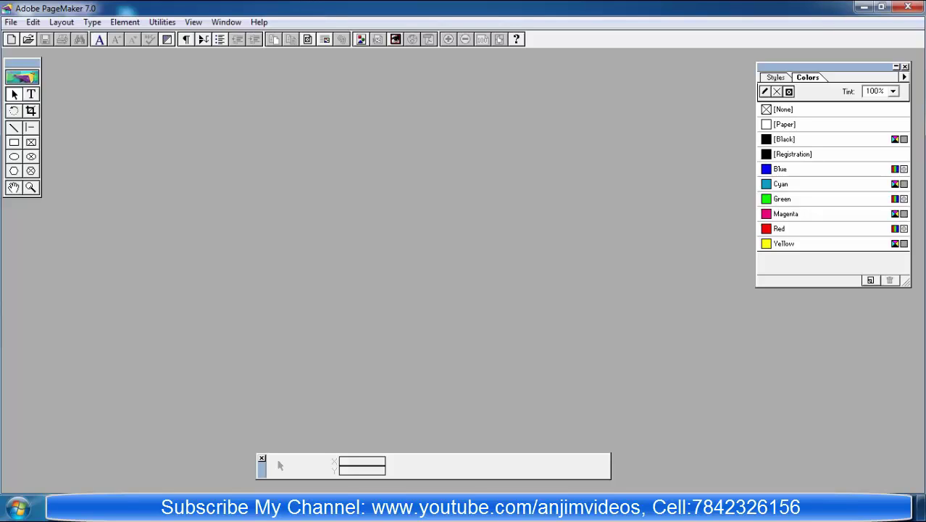
Step: Create a new A4 publication in Wide orientation with 0.5-inch inside, outside, top and bottom margins
key("alt+f")
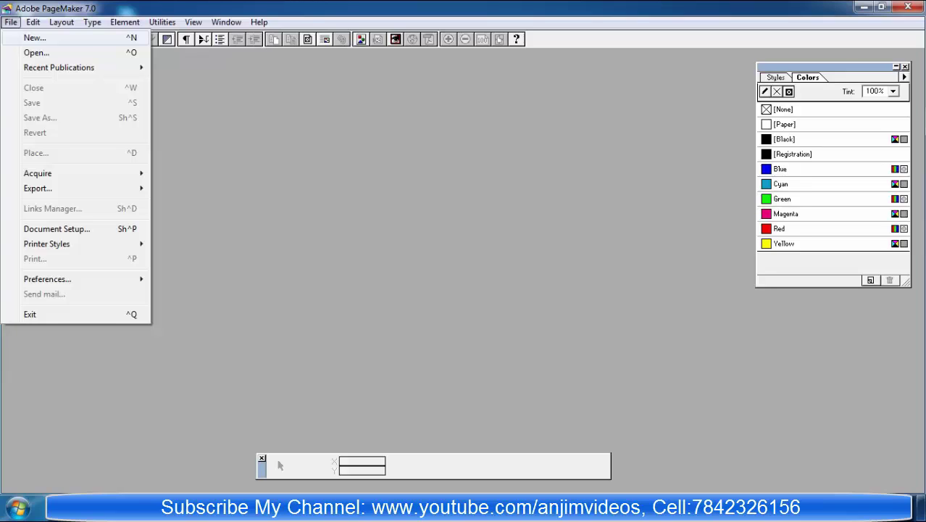
key("n")
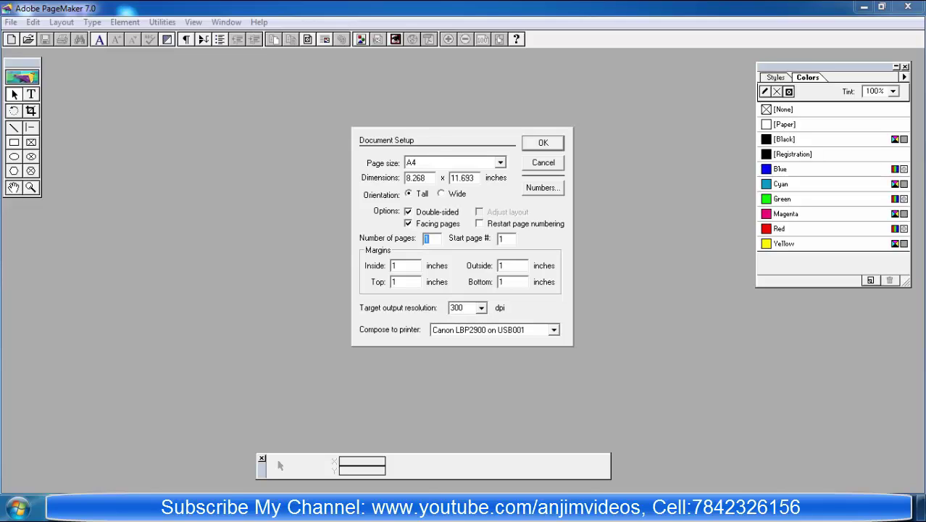
key("alt+w")
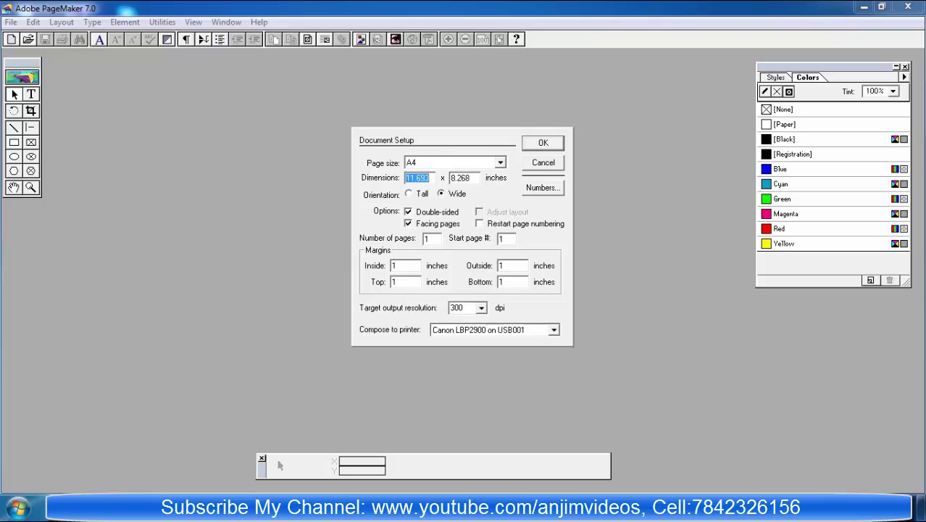
key("alt+i")
type("0.5")
key("Tab")
type("0.5")
key("Tab")
type("0.5")
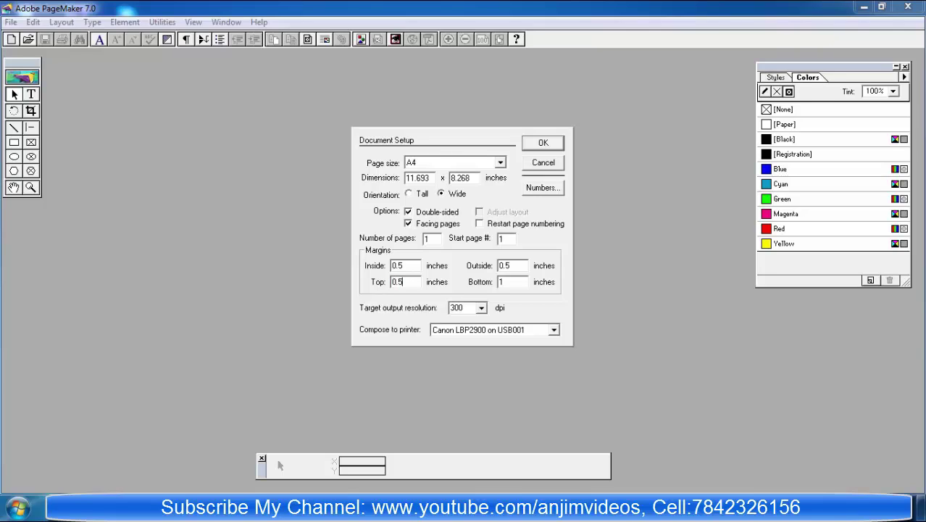
key("Tab")
type("0.5")
key("Return")
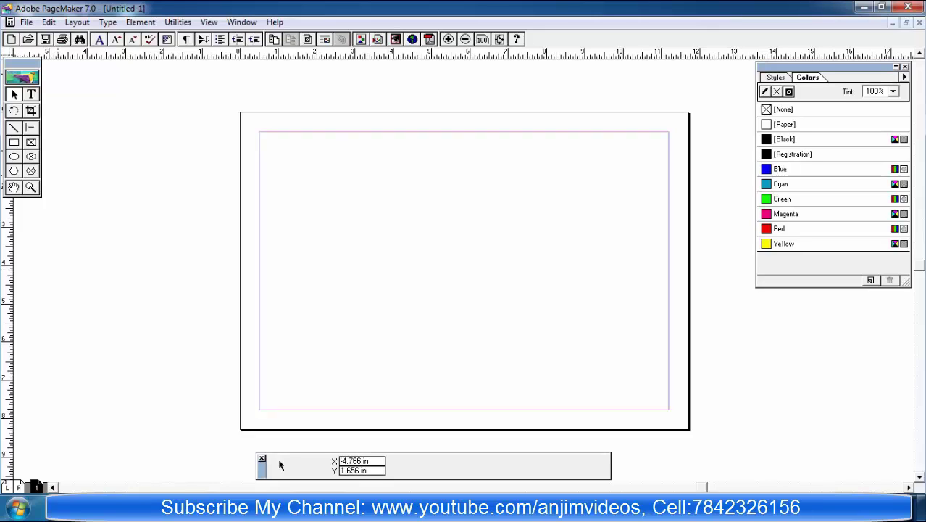
Step: Draw a tall rectangle on the left of the page and widen it to about 5.4 by 6.9 inches
key("shift+F4")
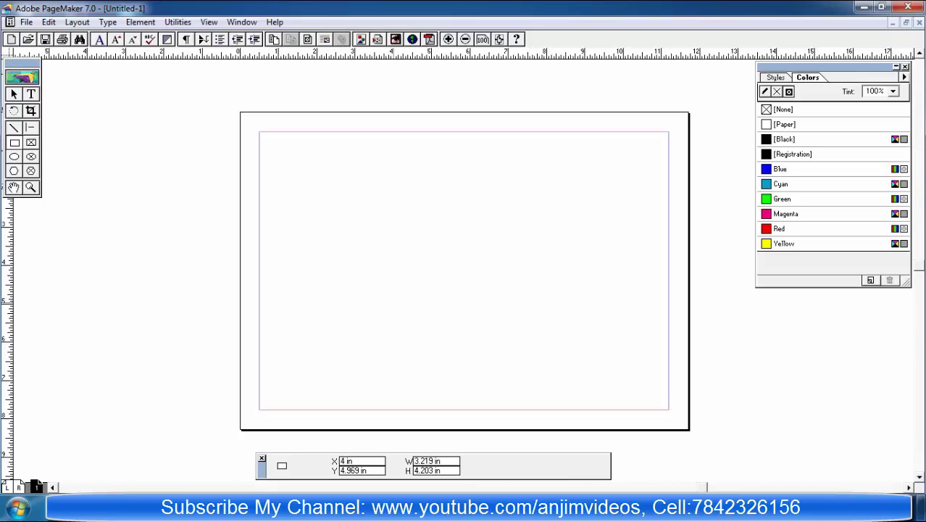
left_click_drag(270, 142, 486, 399)
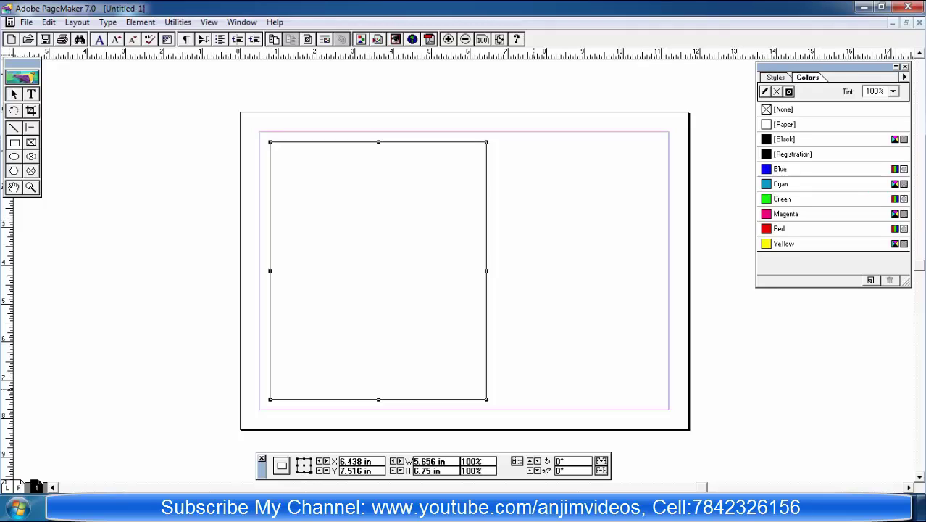
left_click(282, 444)
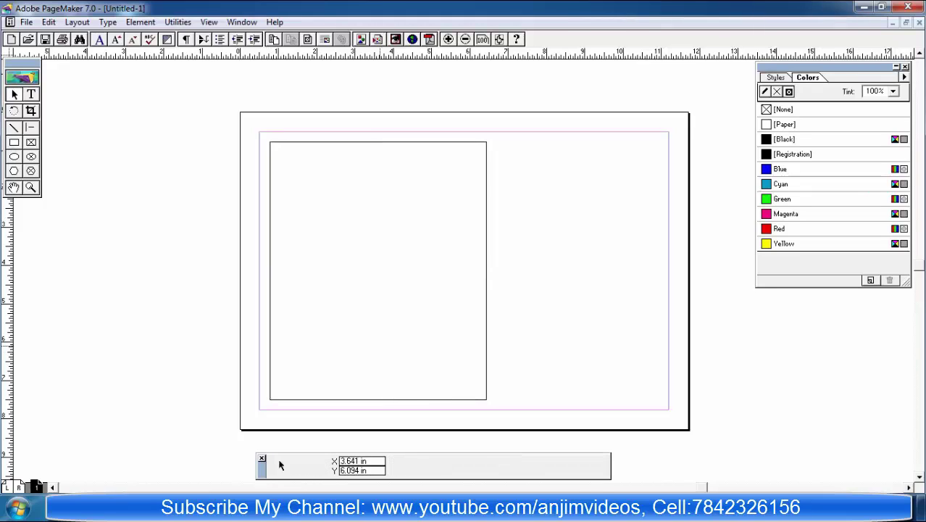
key("ctrl+a")
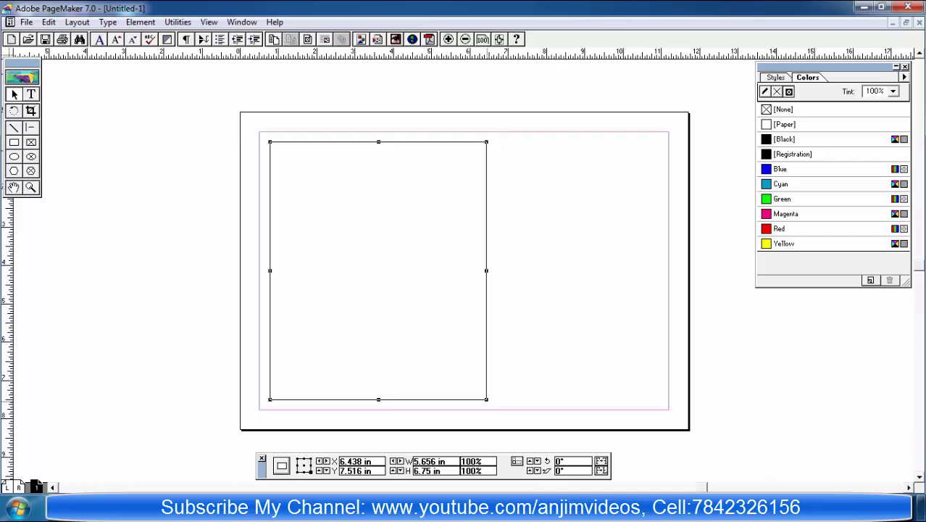
left_click_drag(486, 400, 514, 404)
key("shift+F4")
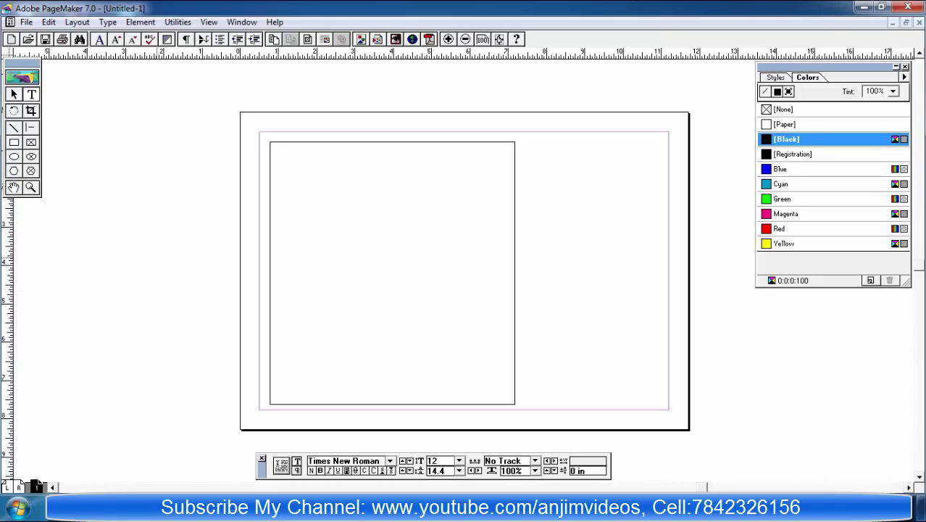
Step: Type the heading 'SRI LAKSHMI NARASIMHA TEAS TALL' on the pasteboard and enlarge it to 29 pt
left_click(158, 255)
type("SRI LAKSHMI ")
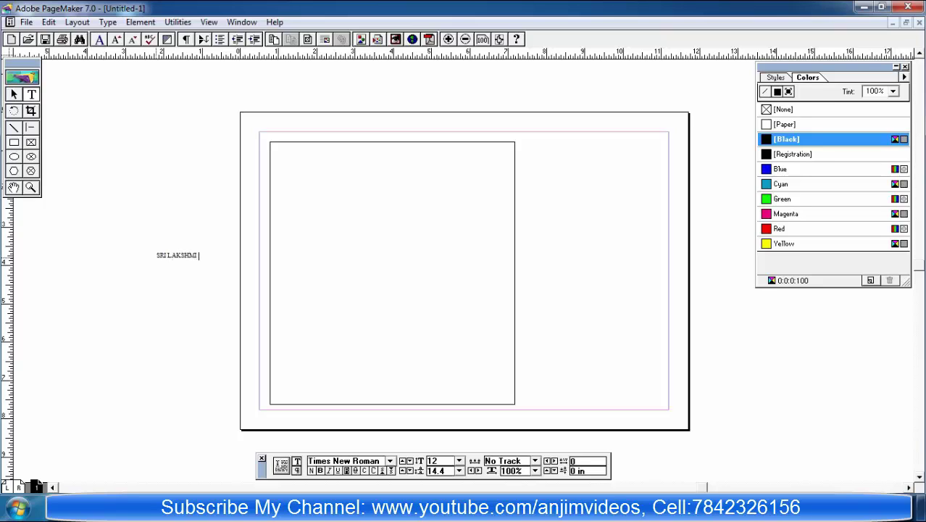
type("NARASIMHA TEAS TALL")
key("ctrl+a")
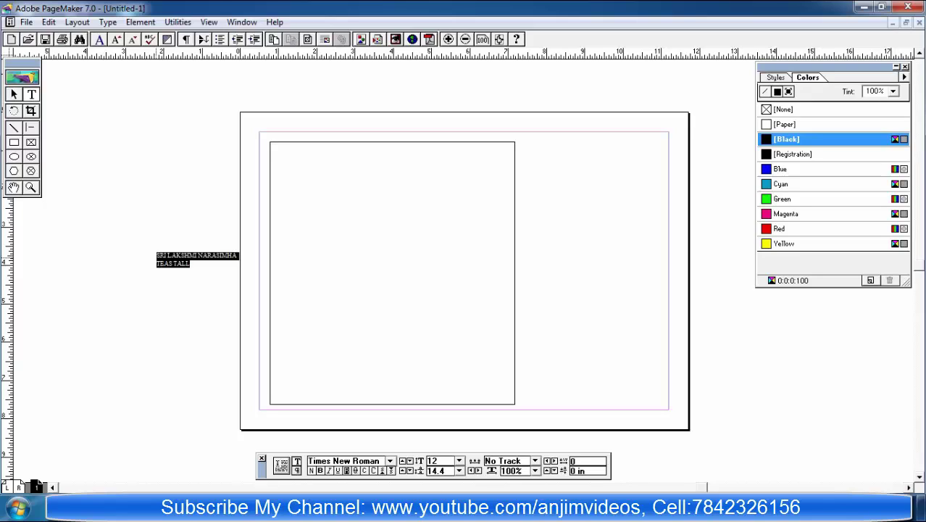
key("ctrl+alt+shift+period")
key("ctrl+alt+shift+period")
key("ctrl+alt+shift+period")
key("ctrl+alt+shift+period")
key("ctrl+alt+shift+period")
key("ctrl+alt+shift+period")
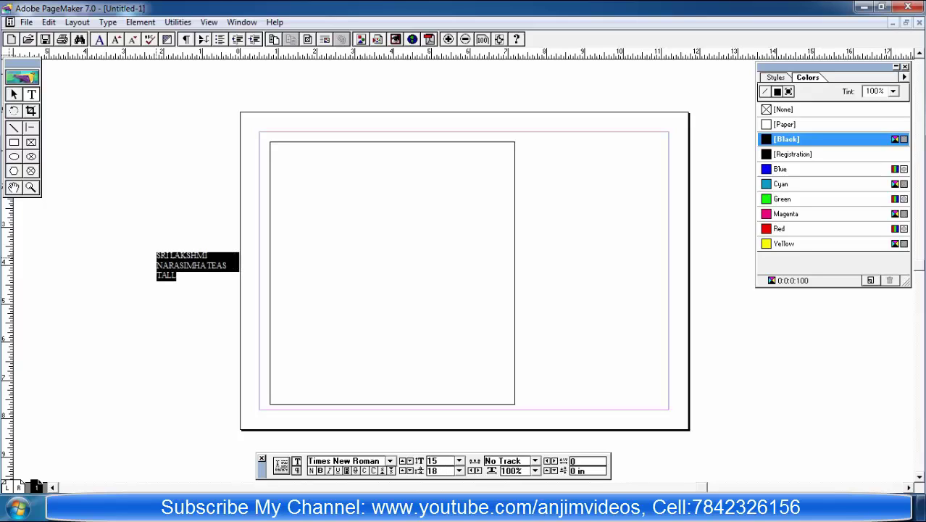
key("ctrl+alt+shift+period")
key("ctrl+alt+shift+period")
key("ctrl+alt+shift+period")
key("ctrl+alt+shift+period")
key("ctrl+alt+shift+period")
key("ctrl+alt+shift+period")
key("ctrl+alt+shift+period")
key("ctrl+alt+shift+period")
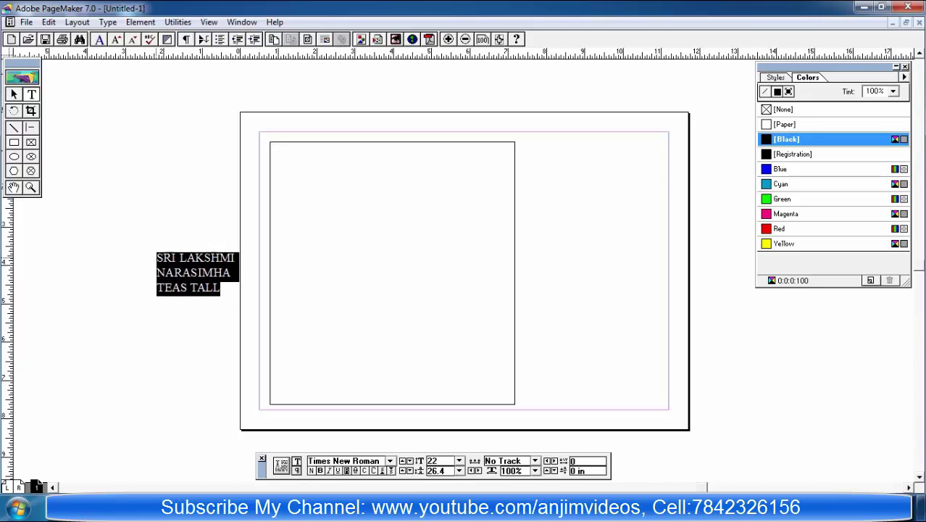
key("ctrl+alt+shift+period")
key("ctrl+alt+shift+period")
key("ctrl+alt+shift+period")
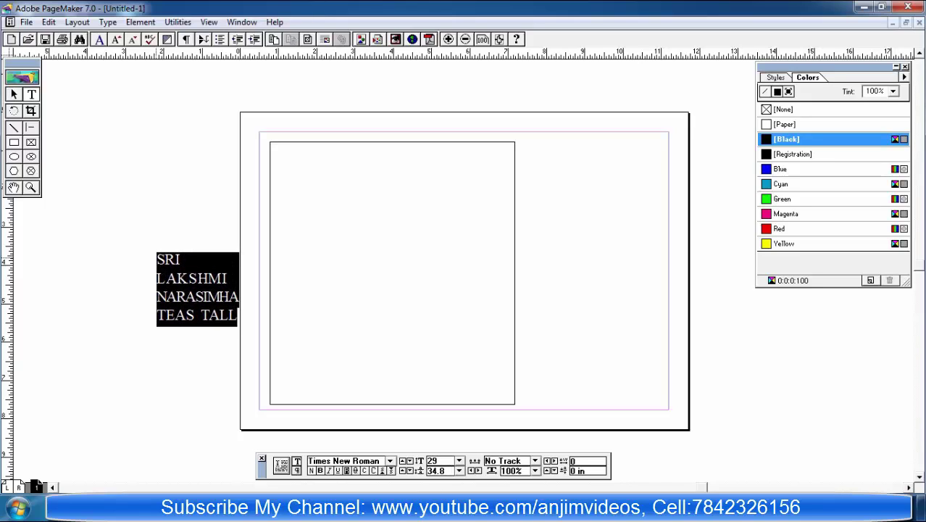
Step: Widen the heading block to one line and move it onto the rectangle's top
key("shift+F1")
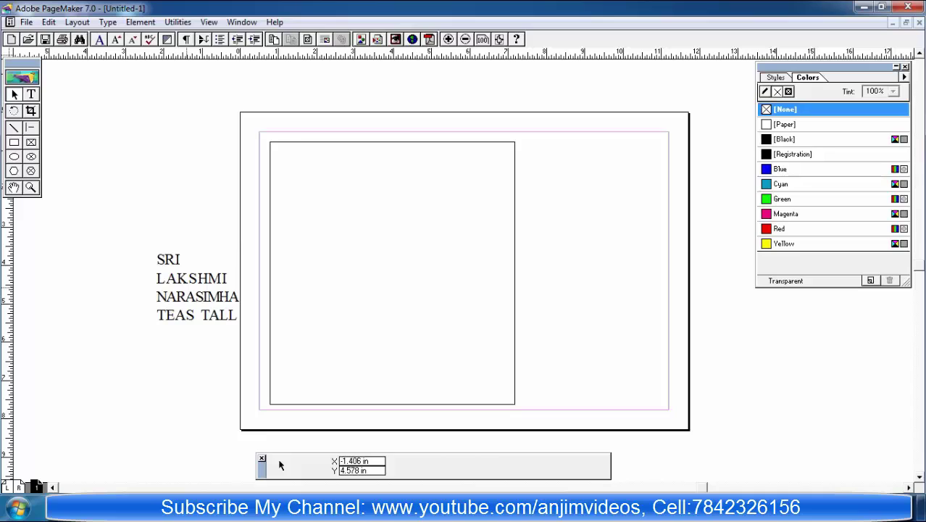
left_click_drag(197, 290, 140, 208)
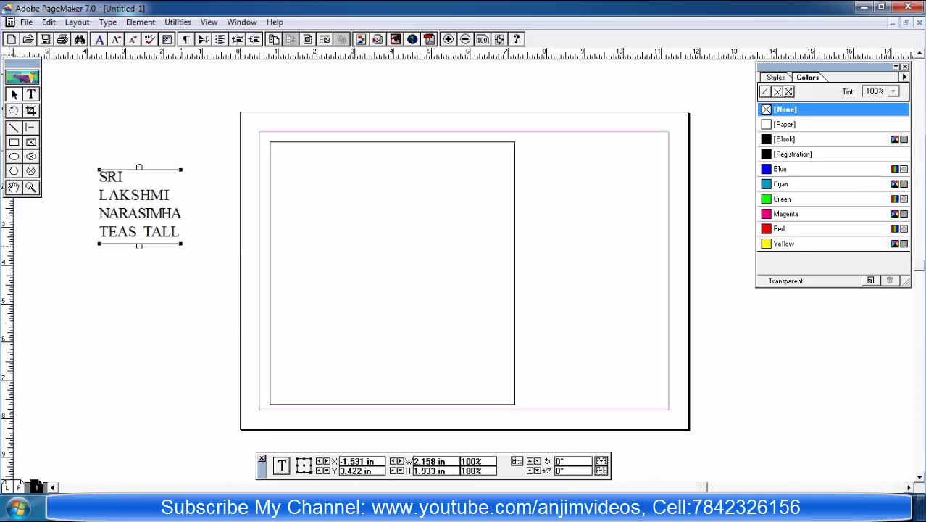
left_click_drag(181, 244, 381, 207)
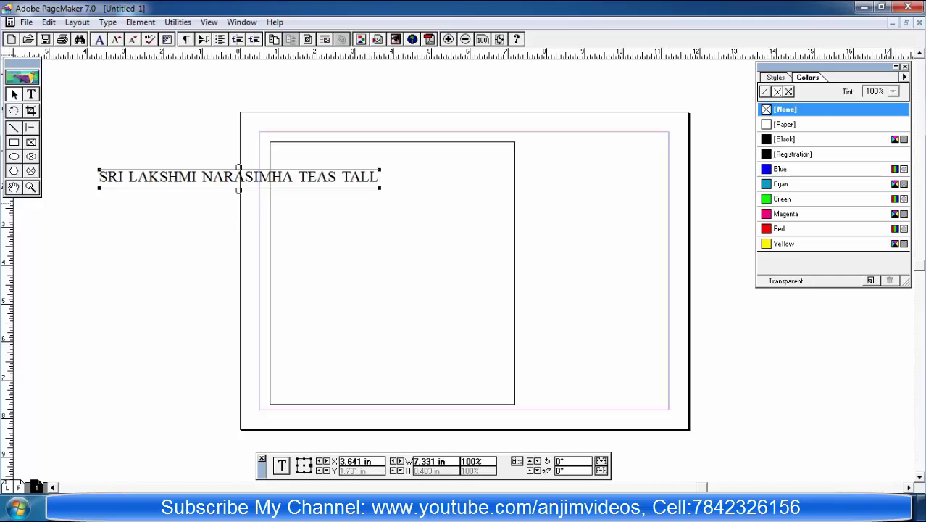
left_click_drag(239, 177, 403, 155)
Step: Correct the heading's spacing so it reads 'TEA STALL'
key("shift+F4")
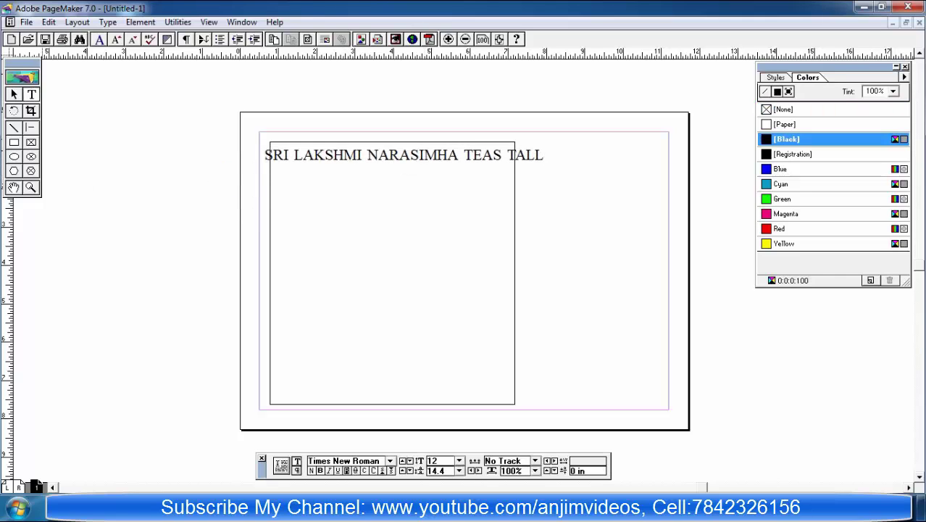
left_click_drag(543, 155, 333, 155)
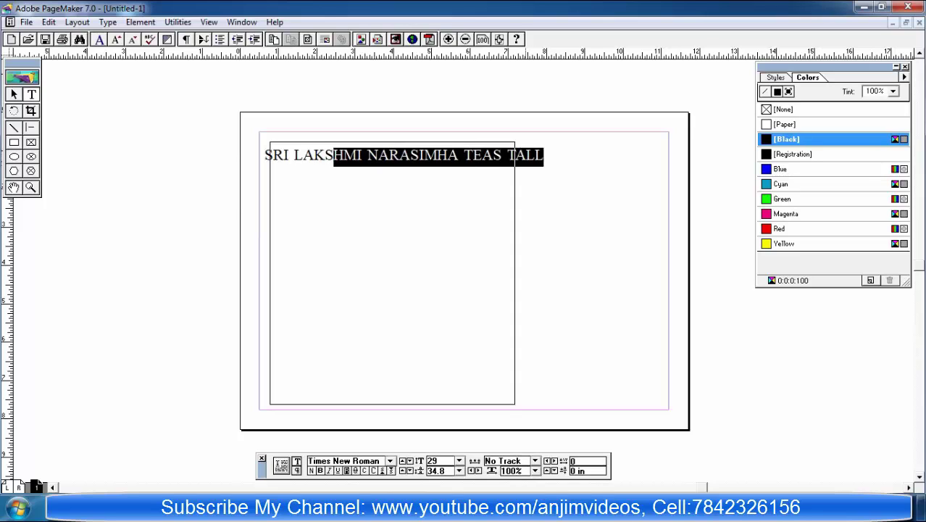
left_click(501, 155)
key("Delete")
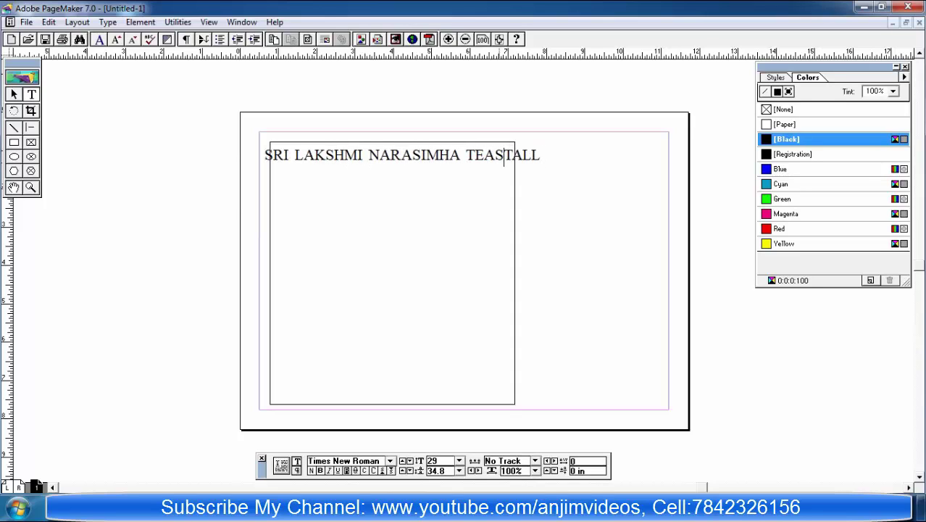
key("Left")
key("End")
Step: Shrink the heading to 23 pt and right-align it
key("ctrl+a")
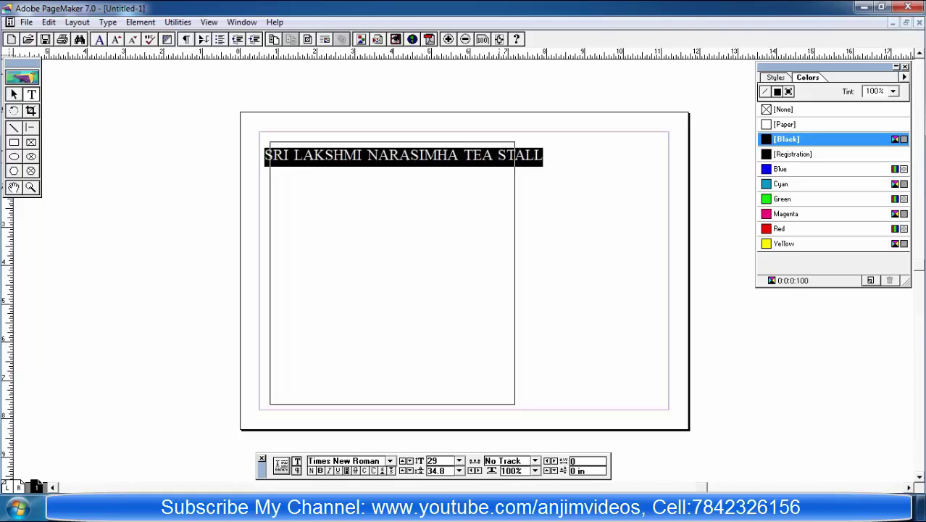
key("ctrl+shift+comma")
key("ctrl+shift+comma")
key("ctrl+shift+comma")
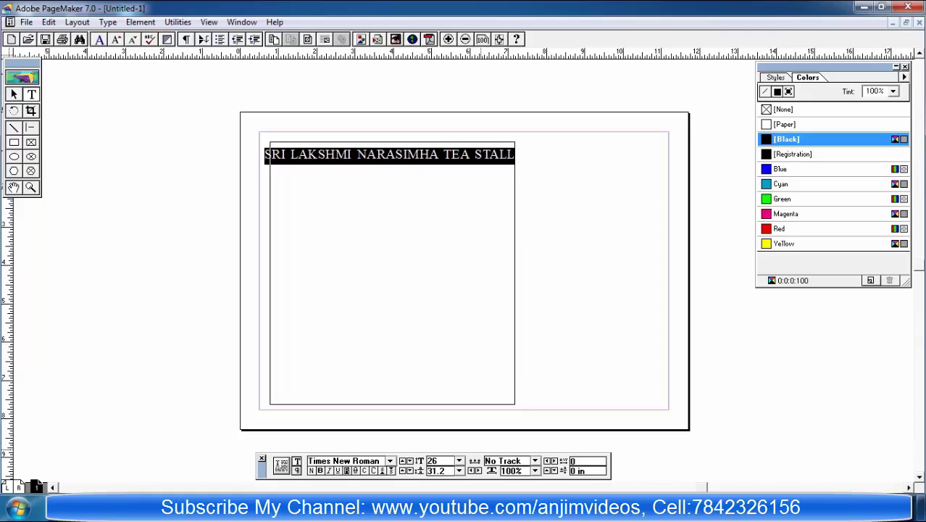
key("ctrl+shift+comma")
key("ctrl+shift+comma")
key("ctrl+shift+comma")
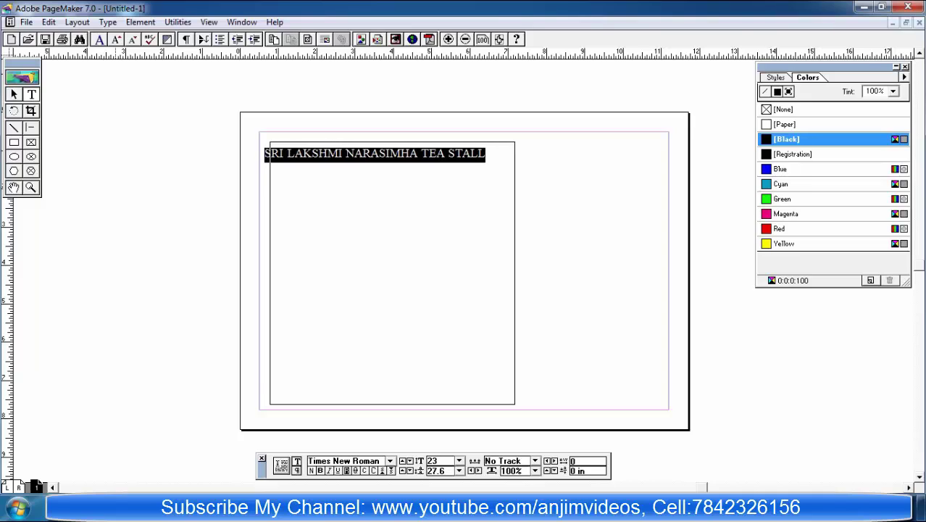
key("alt+t")
key("Down")
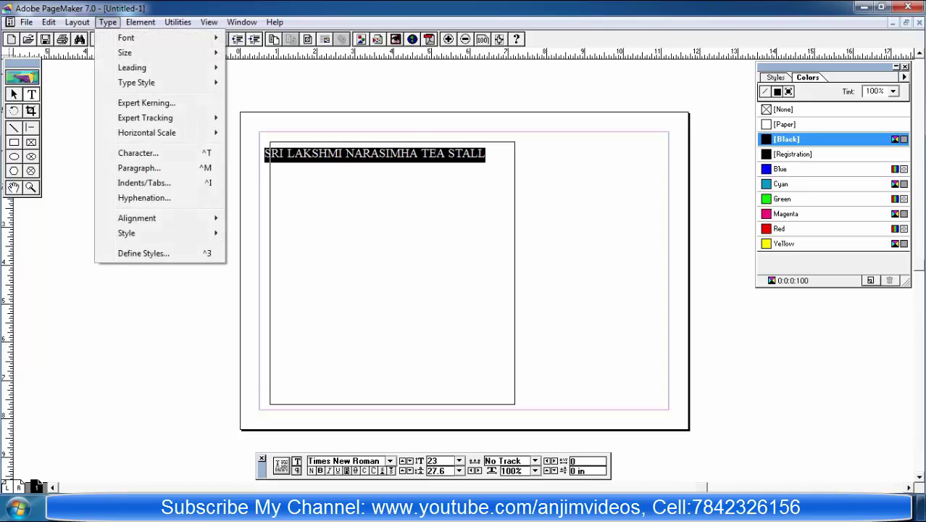
key("Up")
key("Up")
key("Up")
key("Right")
key("Down")
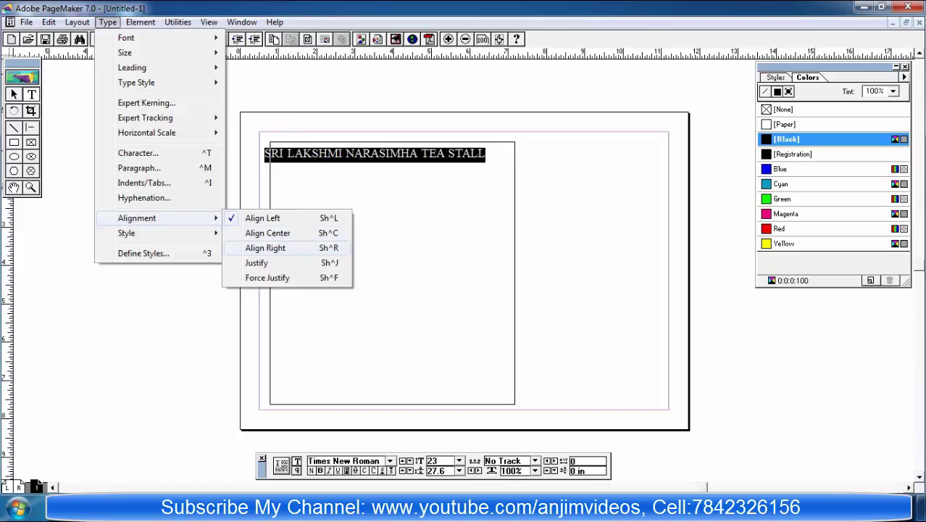
key("Return")
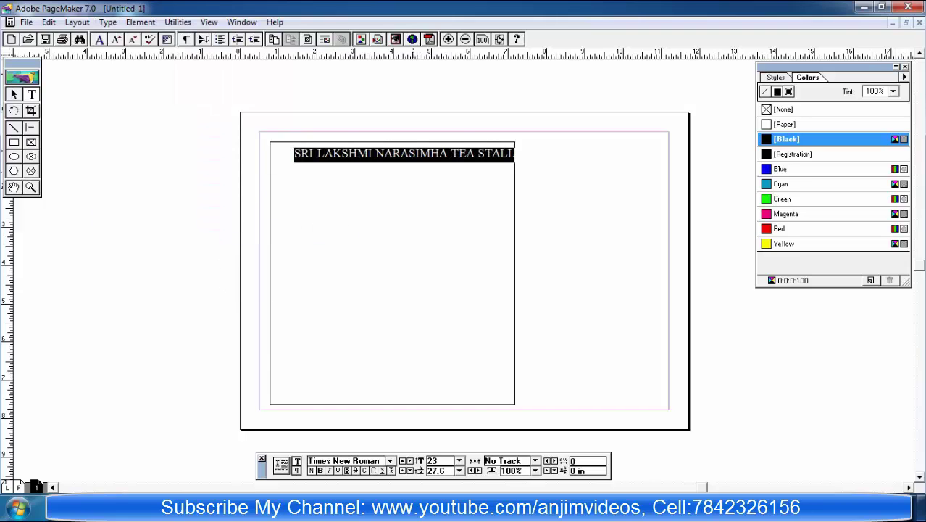
key("Escape")
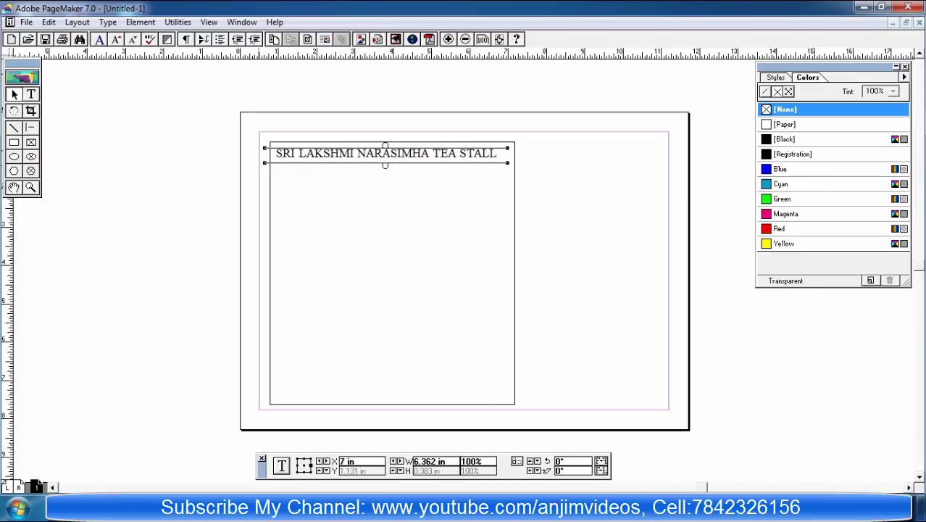
Step: Adjust the headline block's width and nudge it into place along the box top
key("Escape")
key("Escape")
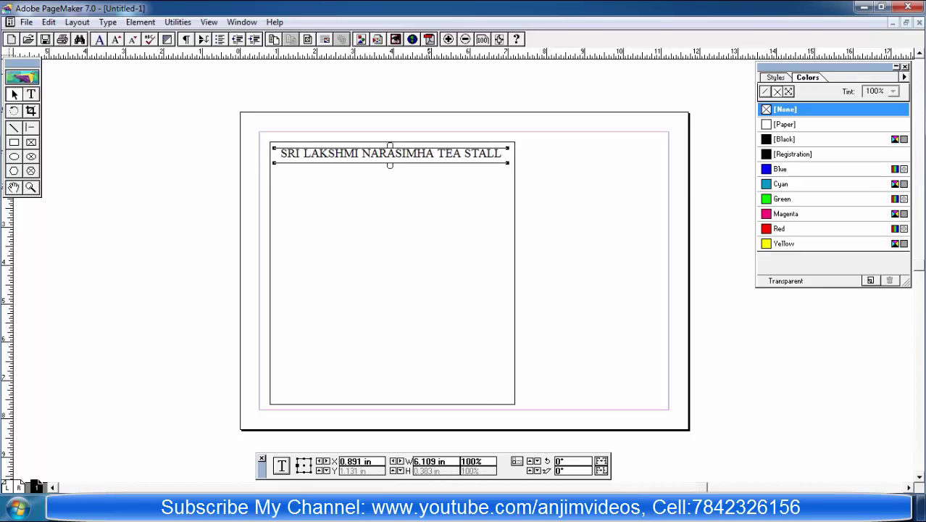
key("Escape")
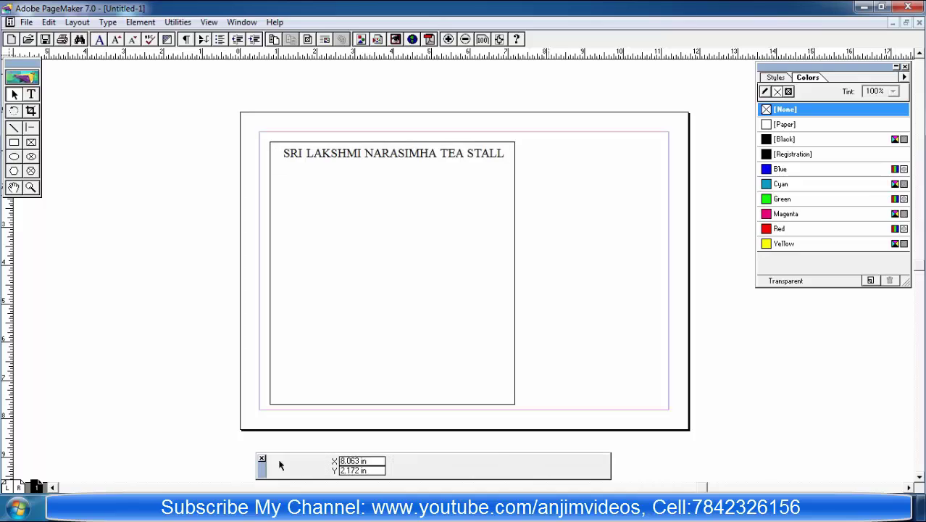
key("Escape")
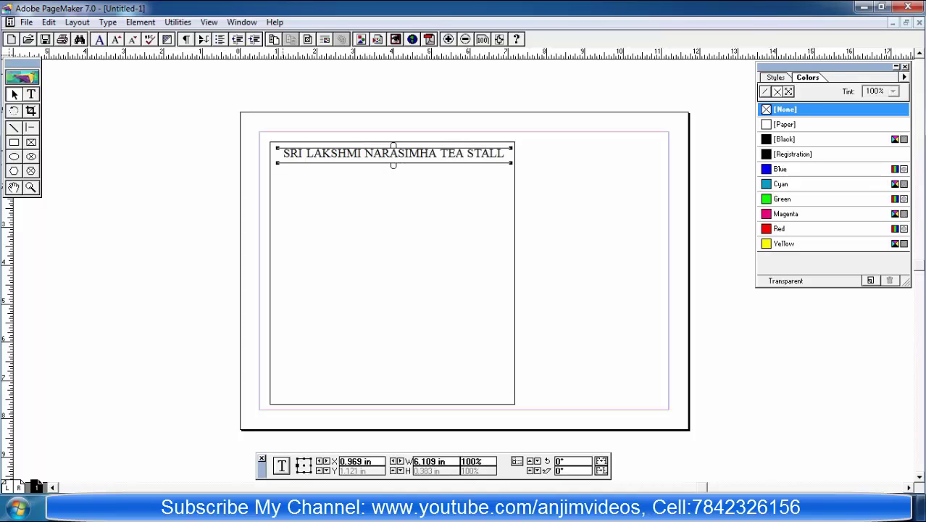
left_click_drag(277, 163, 298, 163)
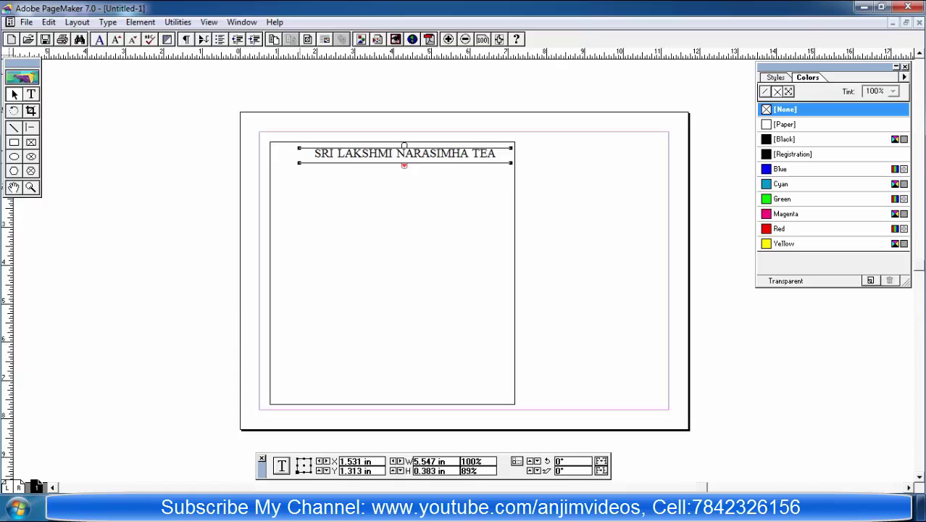
mouse_move(300, 163)
left_mouse_down()
mouse_move(289, 164)
mouse_move(307, 163)
mouse_move(285, 163)
left_mouse_up()
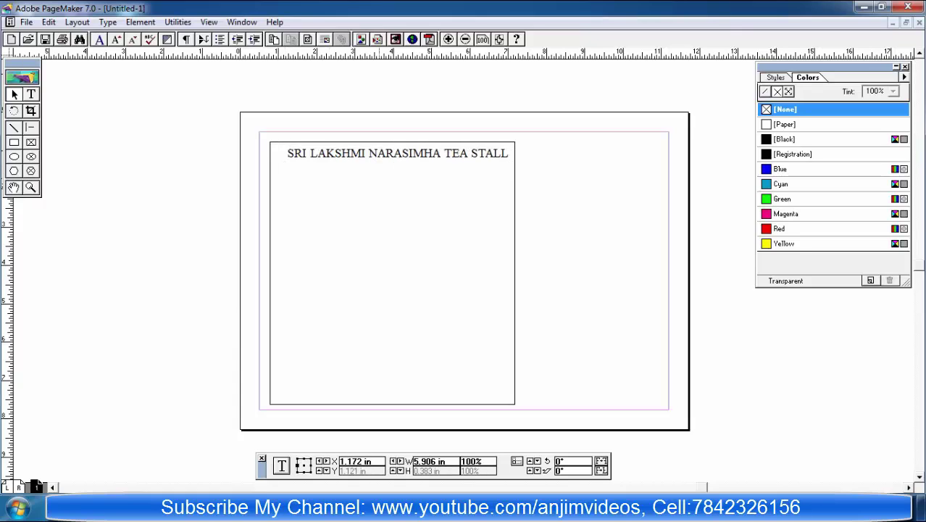
key("Left")
key("Left")
key("Left")
key("Left")
key("Left")
key("Left")
key("Left")
key("Left")
key("Left")
key("Left")
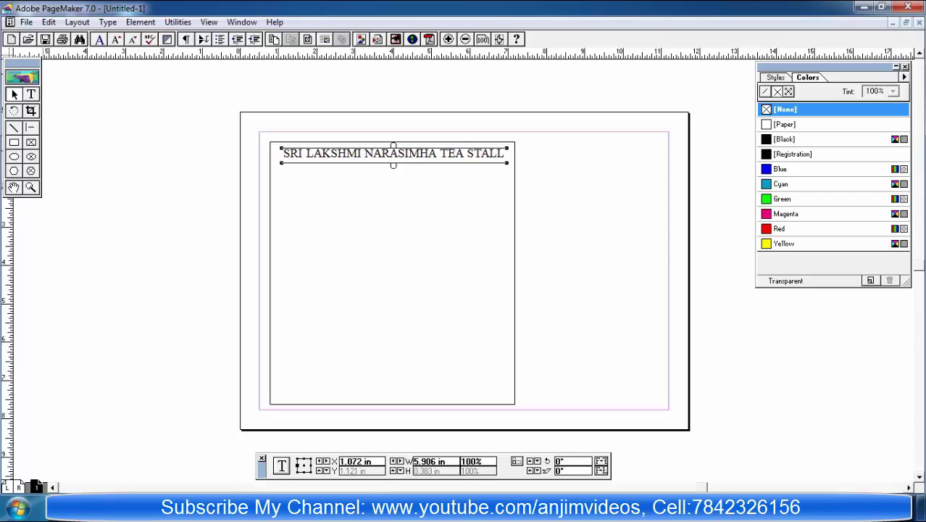
Step: Select all of the headline text for resizing
left_click(31, 95)
double_click(285, 154)
key("ctrl+a")
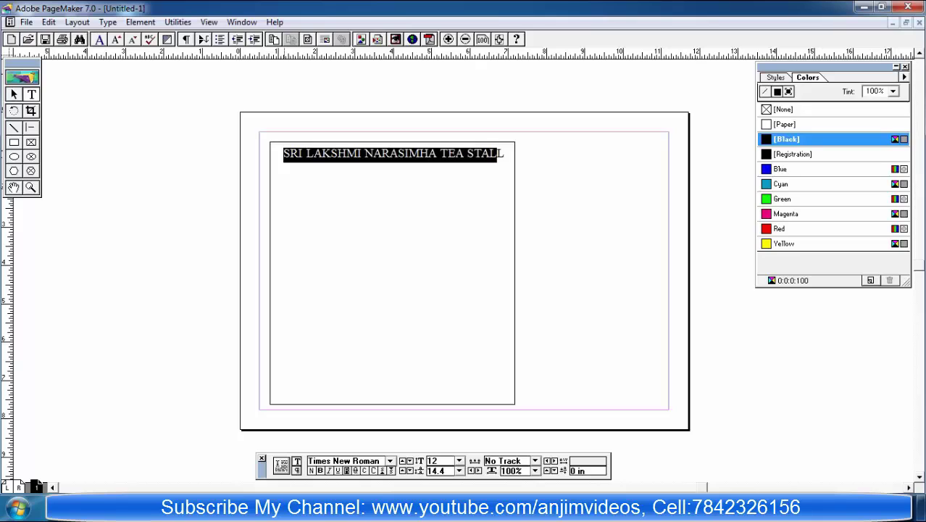
key("alt+u")
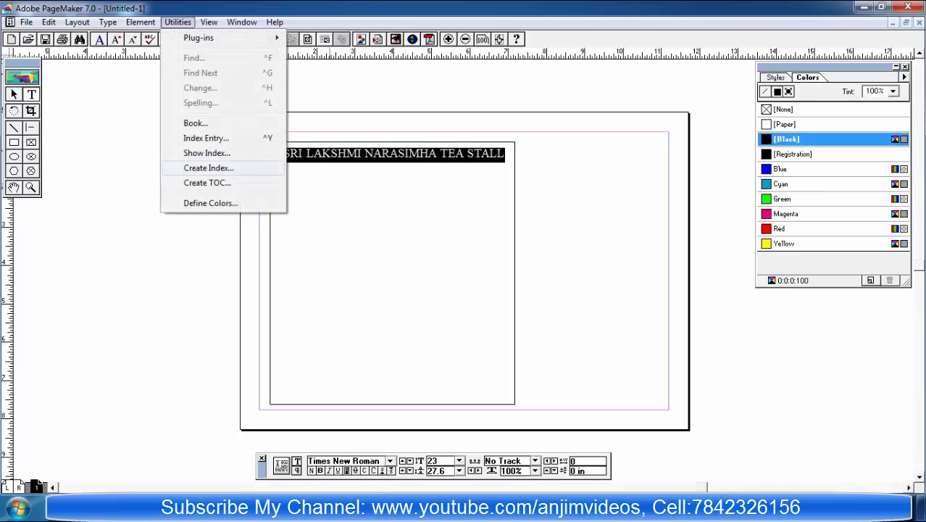
key("Right")
Step: View the page at Actual Size and reduce the headline to 20 pt
key("Up")
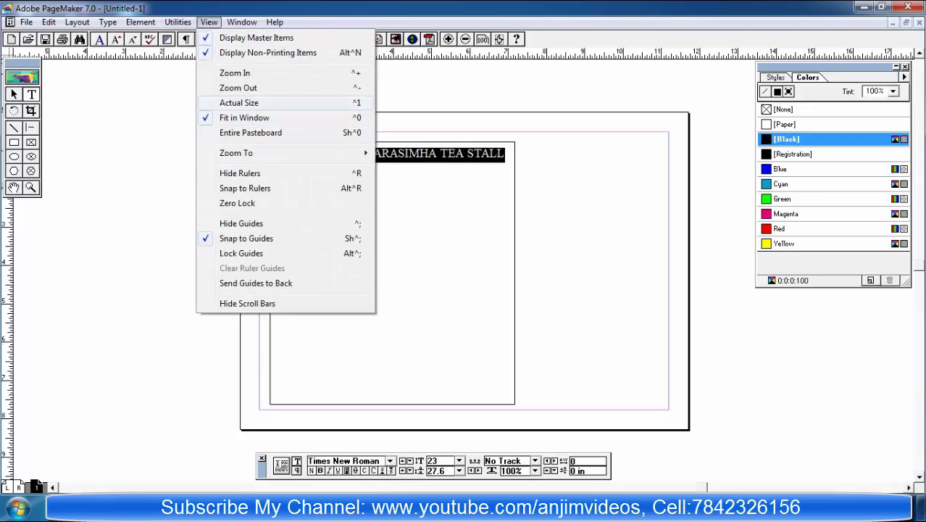
key("Return")
left_click(22, 482)
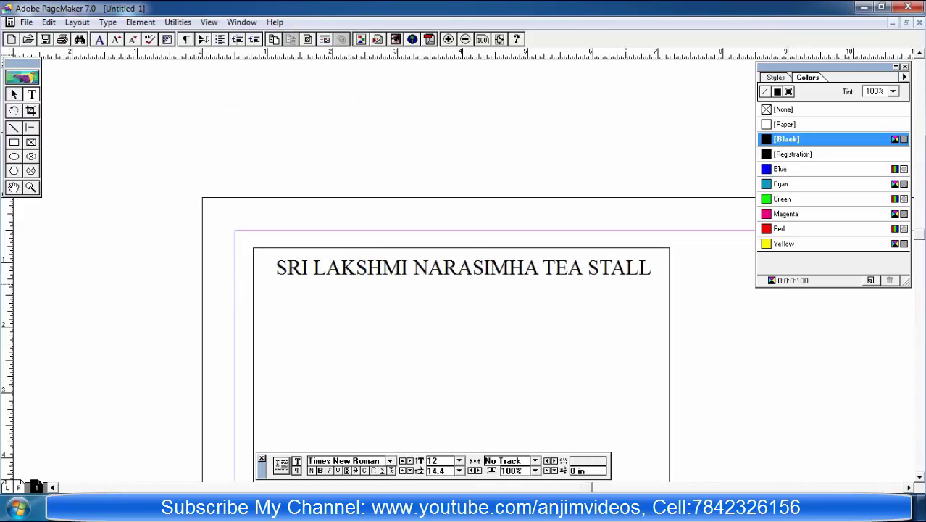
key("Left")
key("shift+Home")
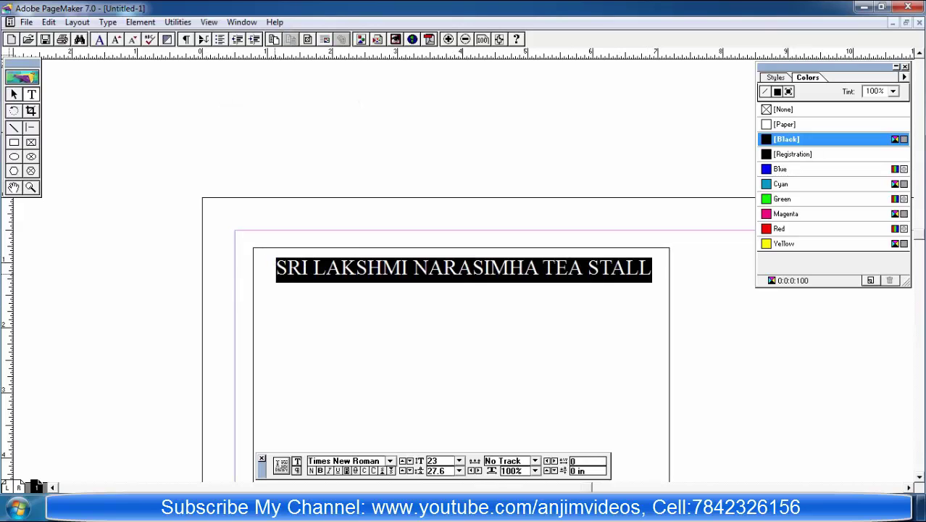
key("ctrl+alt+shift+period")
key("ctrl+alt+shift+comma")
key("ctrl+alt+shift+comma")
key("ctrl+alt+shift+comma")
key("ctrl+alt+shift+comma")
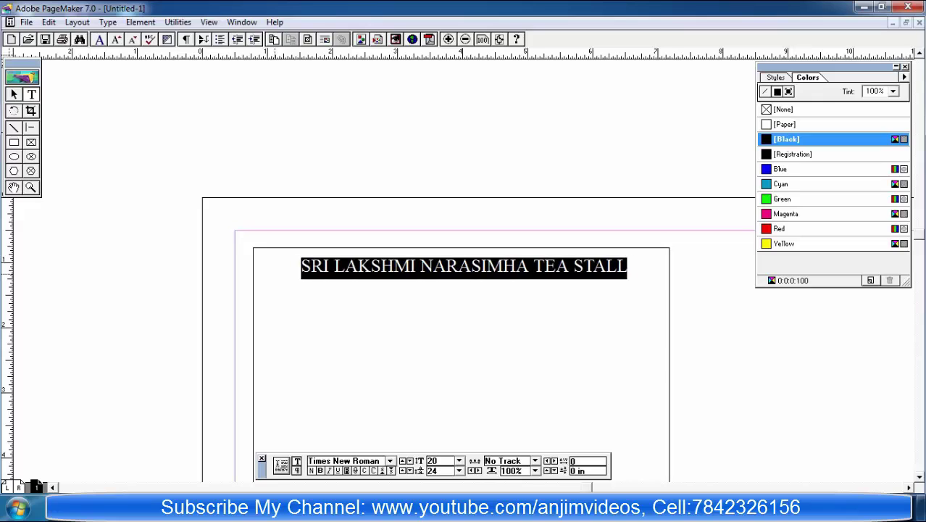
Step: Centre the headline block across the box top, then minimize PageMaker
key("Escape")
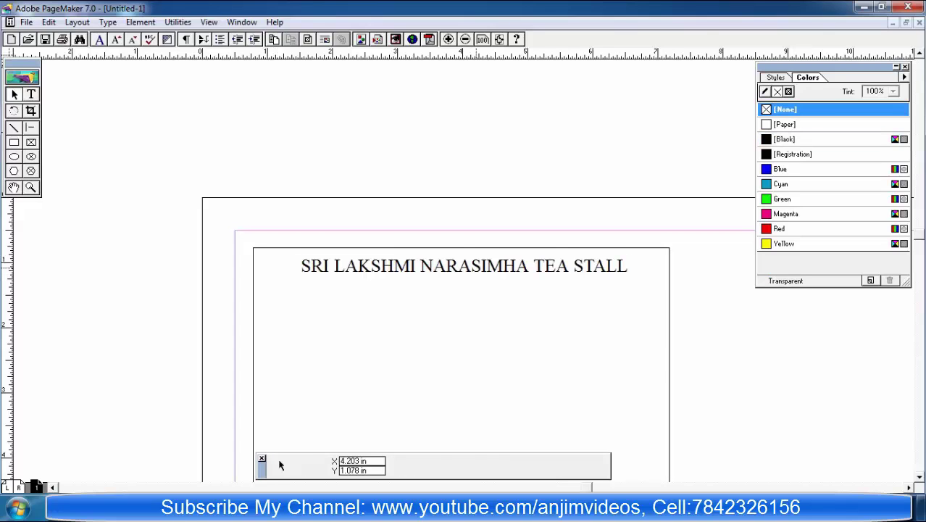
key("ctrl+a")
key("Escape")
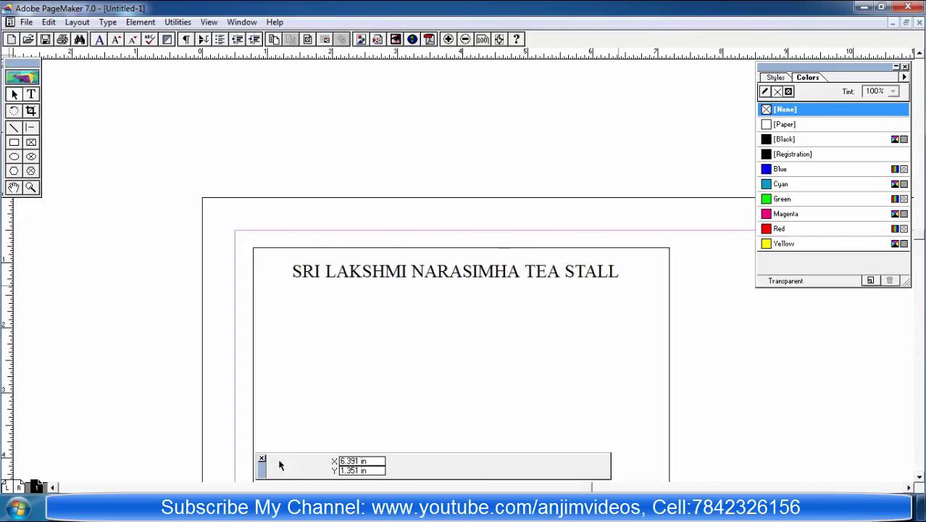
key("ctrl+a")
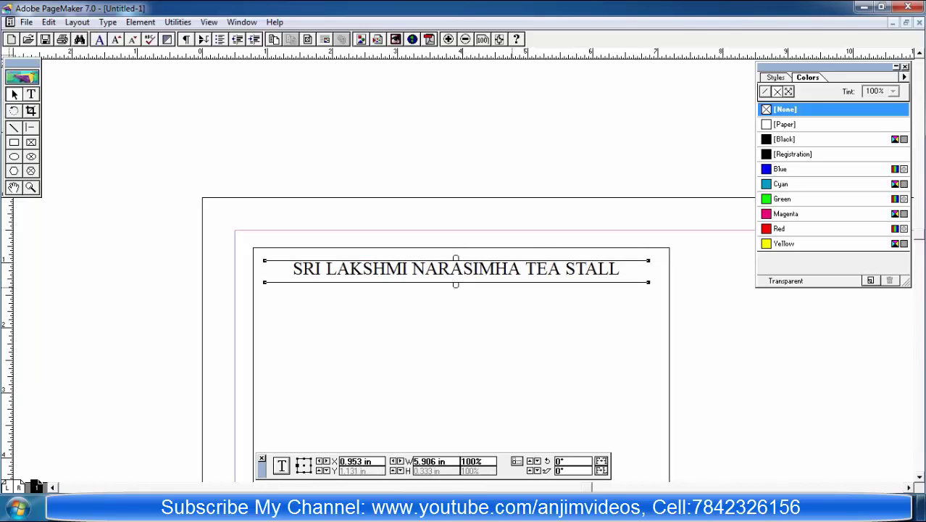
key("Escape")
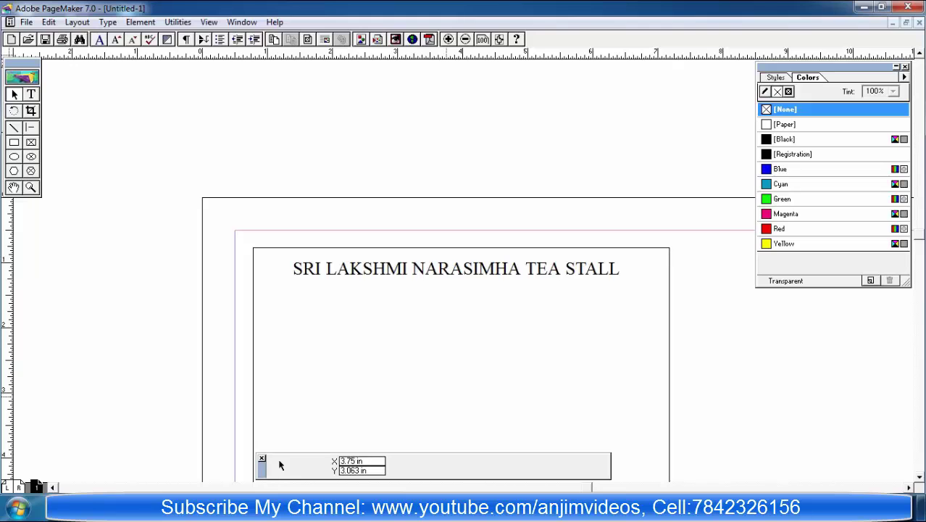
key("super+d")
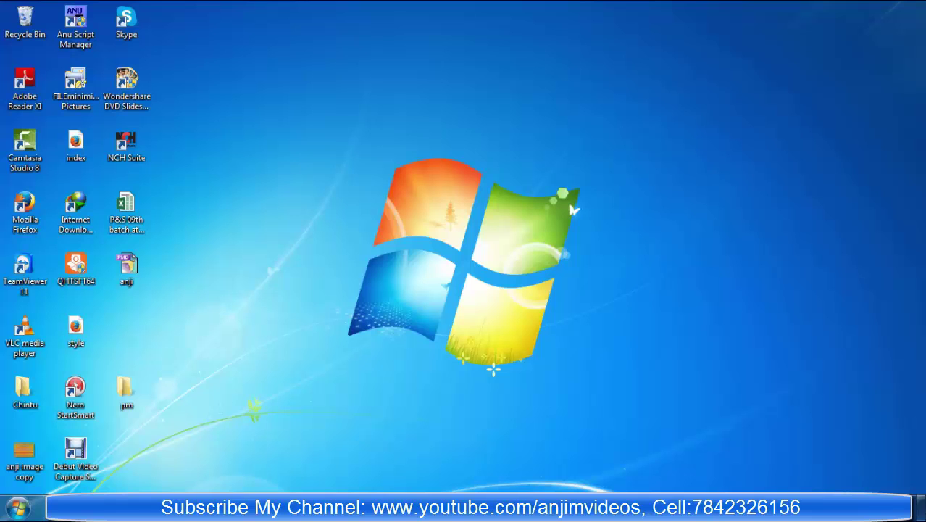
key("super+d")
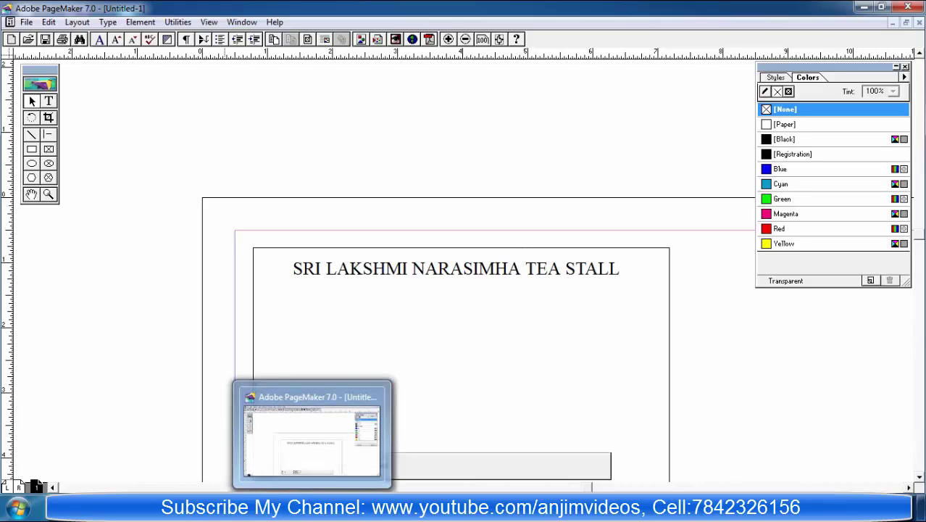
Step: Type the stall's two-line address and a Cell line with its phone number
key("shift+F4")
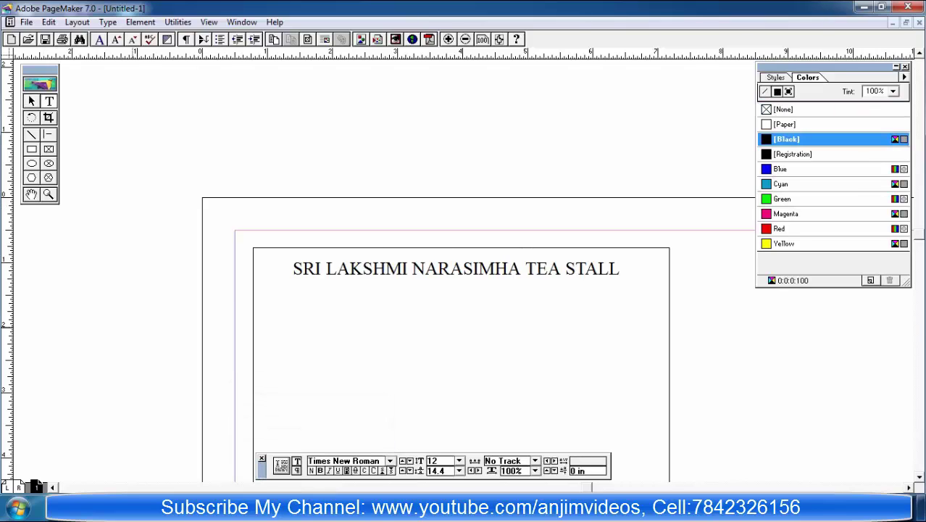
type("Opp: ")
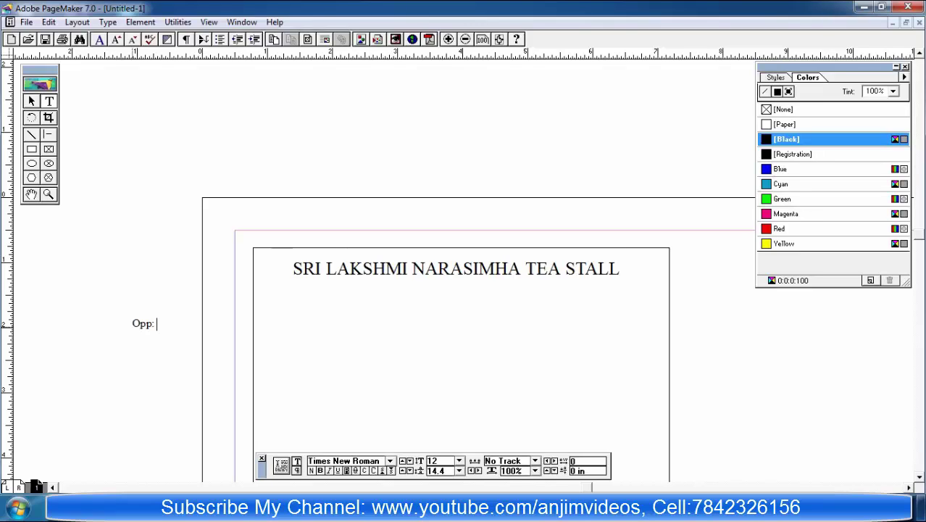
type("Law Gat")
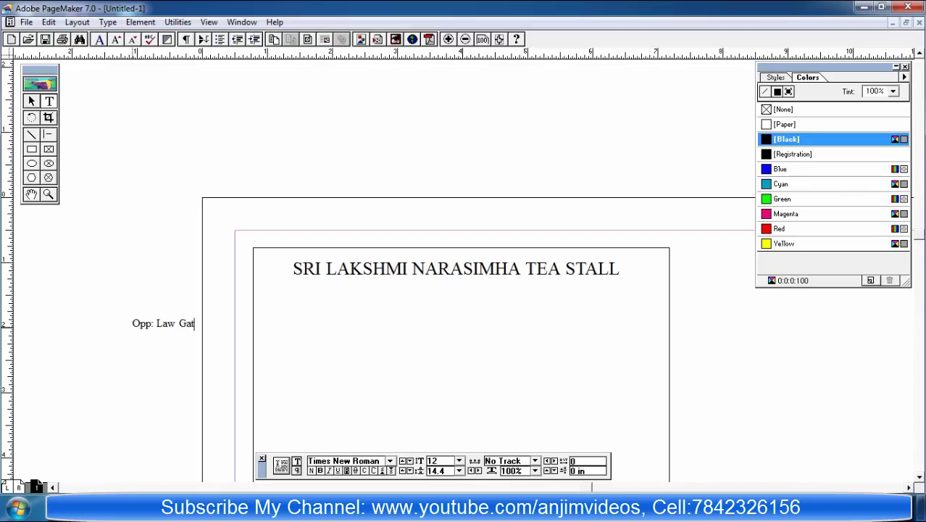
type("e, S.K.I.")
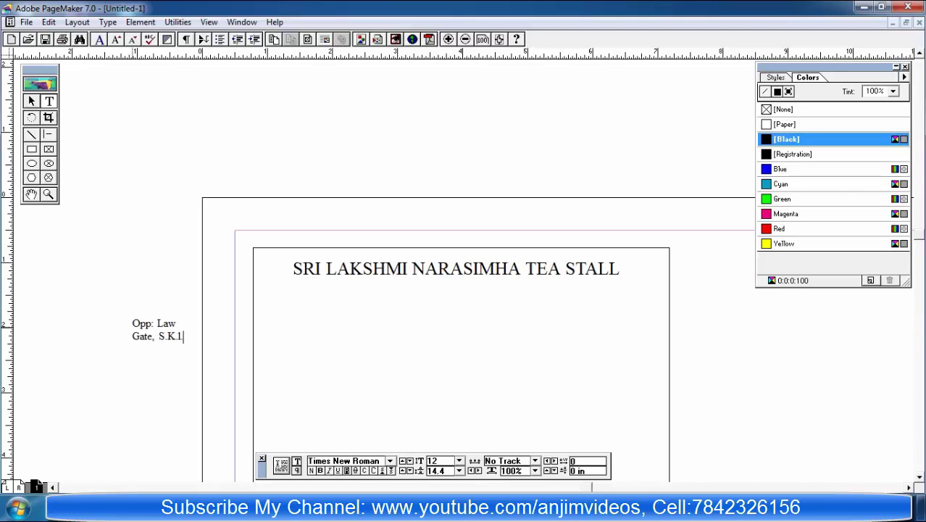
key("BackSpace")
key("BackSpace")
key("BackSpace")
type("1")
key("BackSpace")
key("ctrl+alt+shift+t")
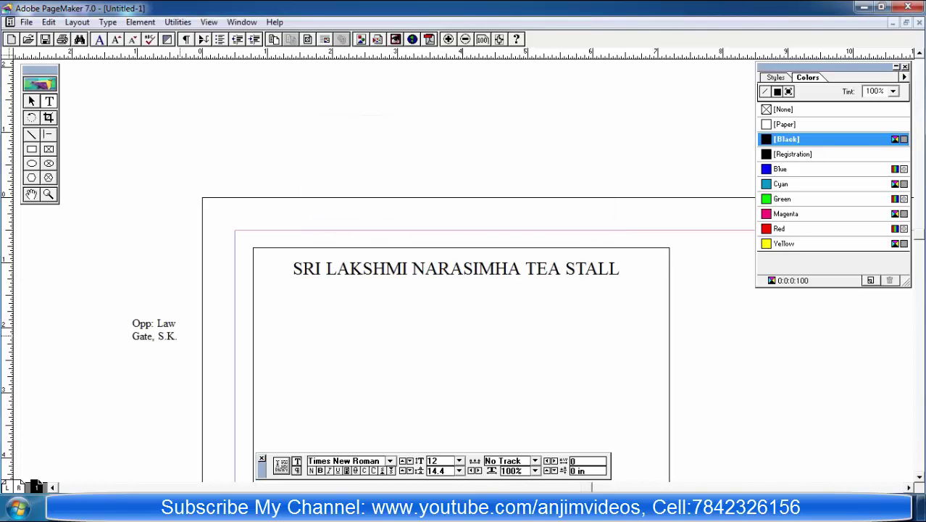
type("U.")
key("Return")
type("Campus, Anantapura")
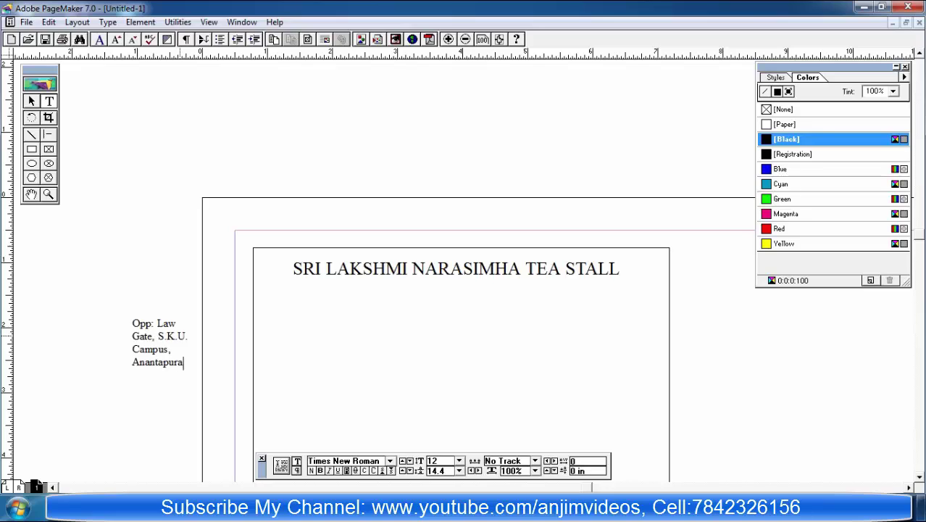
type("m.")
key("Return")
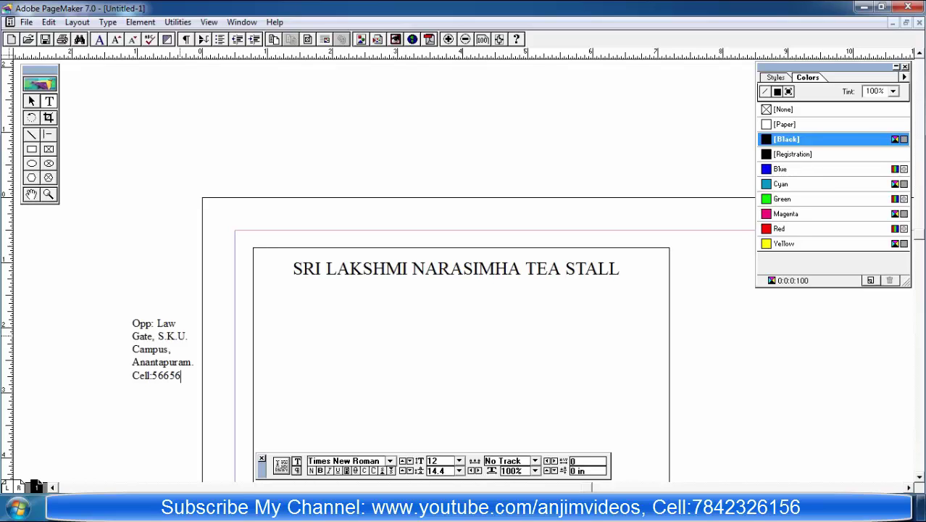
Step: Enlarge all the address text to 14 pt
key("ctrl+a")
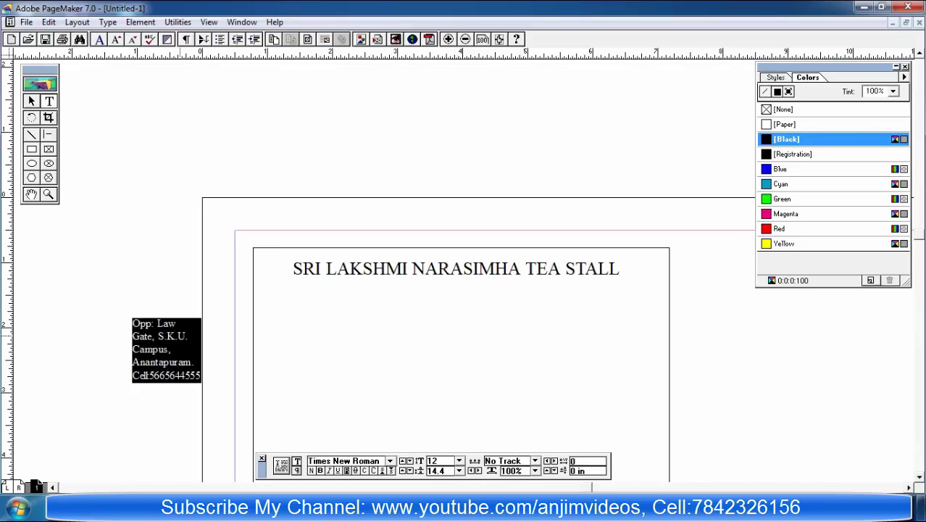
key("ctrl+alt+shift+period")
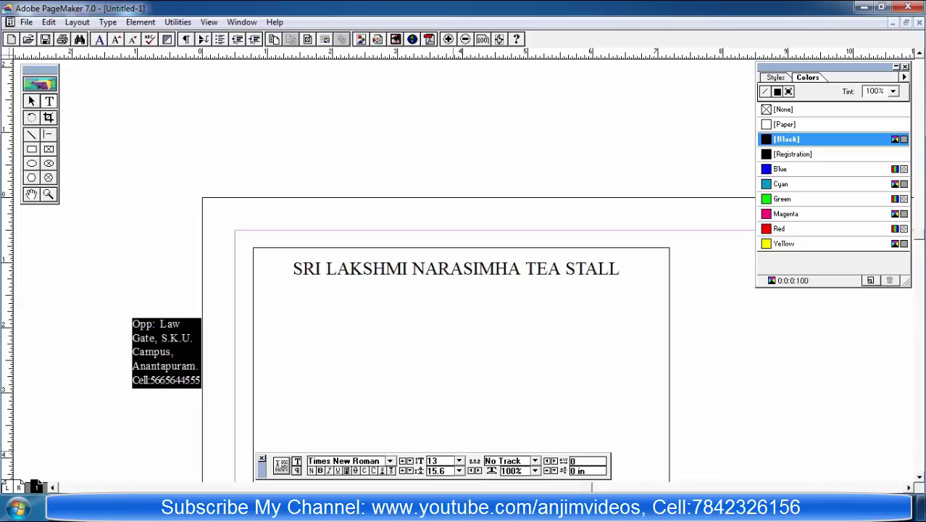
key("ctrl+alt+shift+period")
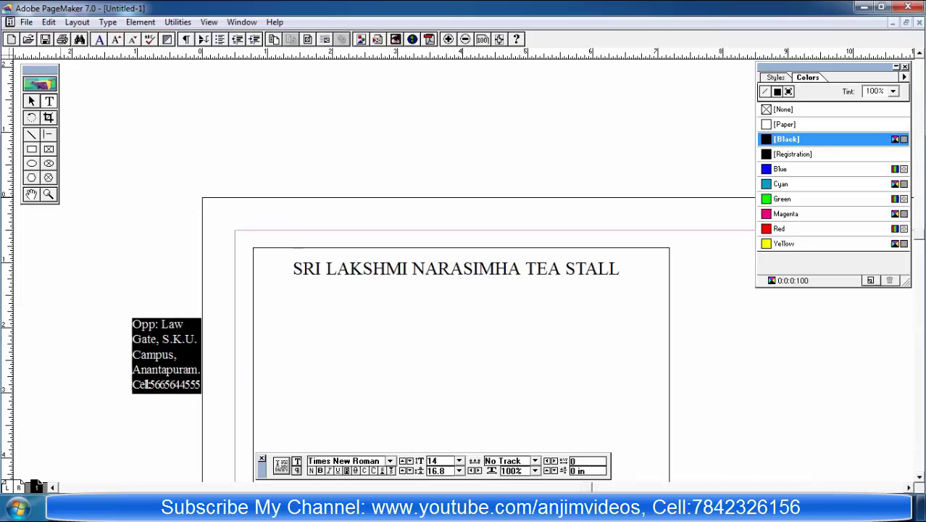
key("ctrl+space")
Step: Move the address block under the headline and centre-align its lines
left_click_drag(201, 394, 509, 349)
left_click_drag(320, 333, 458, 331)
key("ctrl+space")
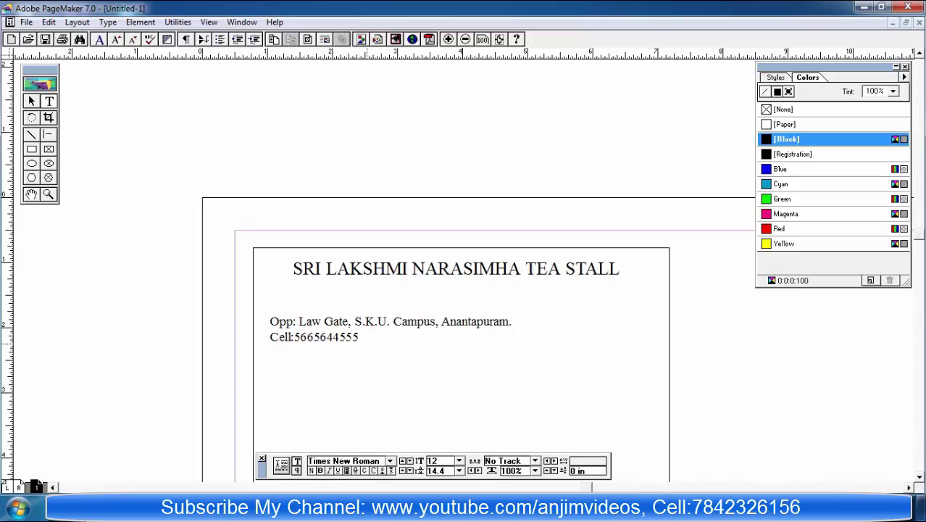
key("ctrl+a")
key("alt+t")
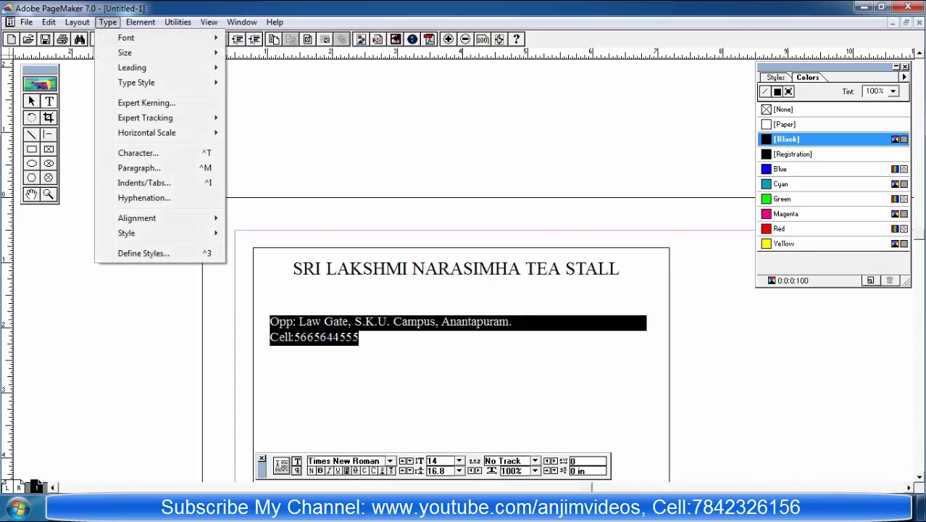
key("Down")
key("Down")
key("Down")
key("Down")
key("Down")
key("Down")
key("Down")
key("Down")
key("Down")
key("Down")
key("Down")
key("Down")
key("Right")
key("Down")
key("Down")
key("Up")
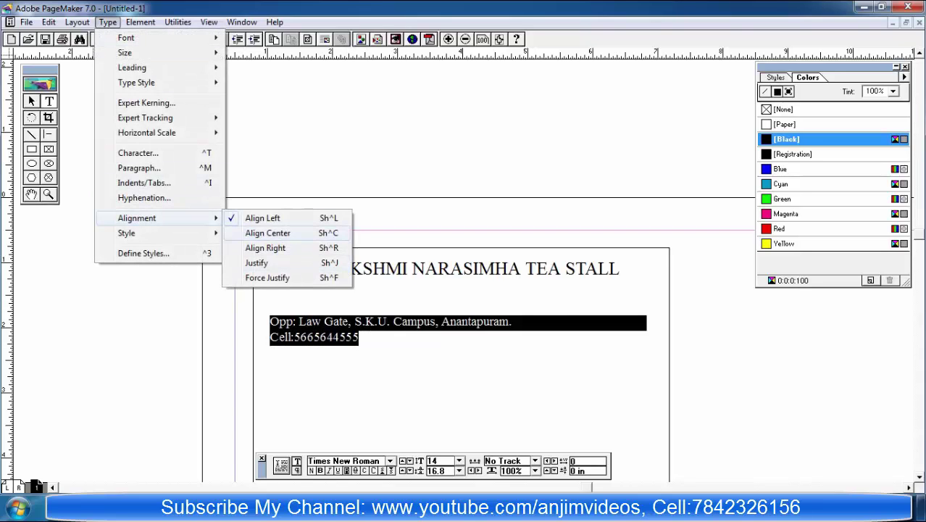
key("Return")
Step: Narrow the address text block from both its left and right sides
key("ctrl+space")
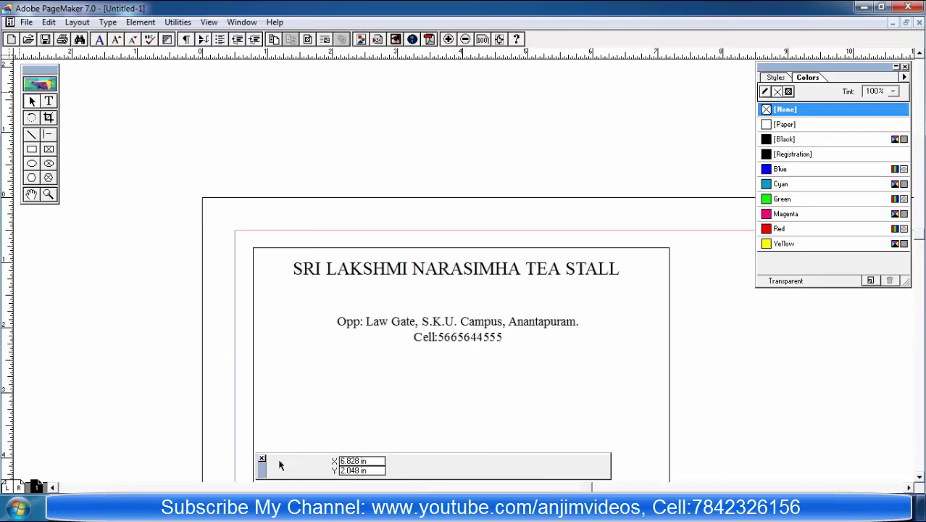
left_click(456, 330)
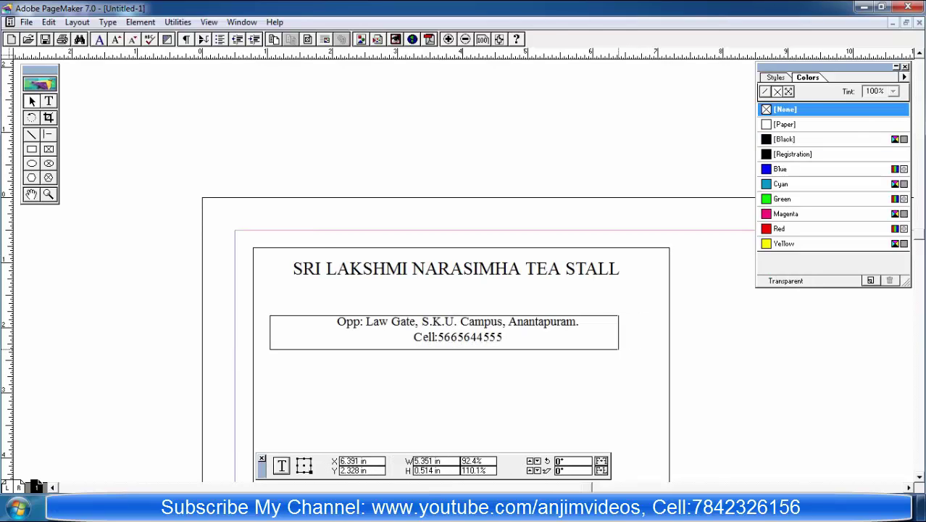
left_click_drag(618, 349, 603, 346)
left_click_drag(270, 346, 293, 346)
left_click(335, 359)
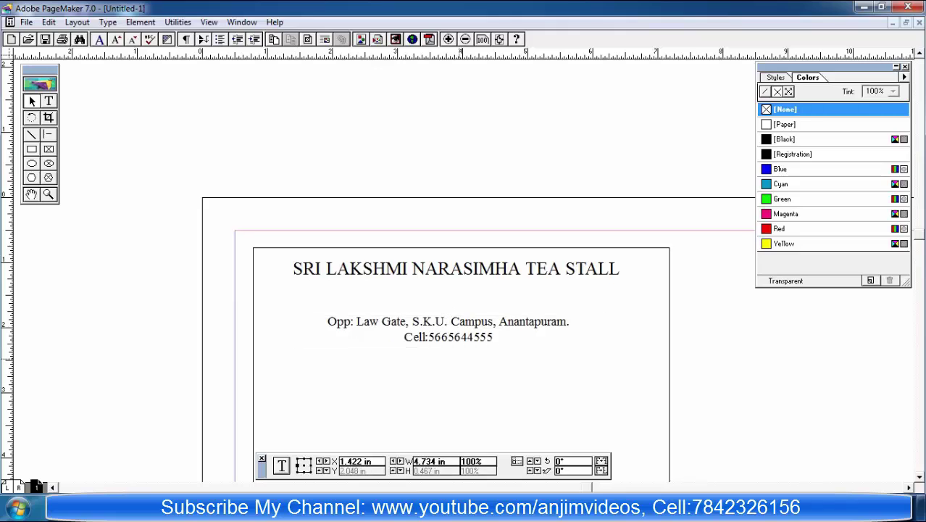
left_click(462, 331)
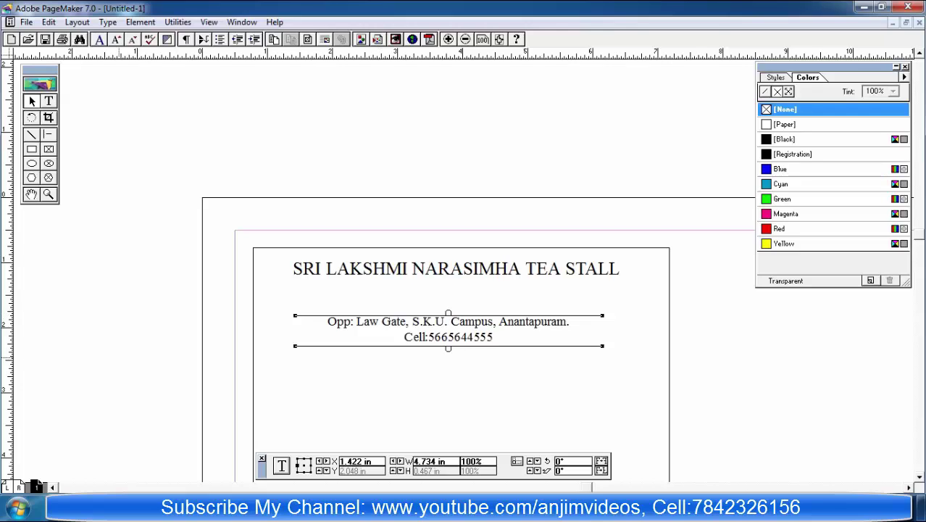
left_click(49, 100)
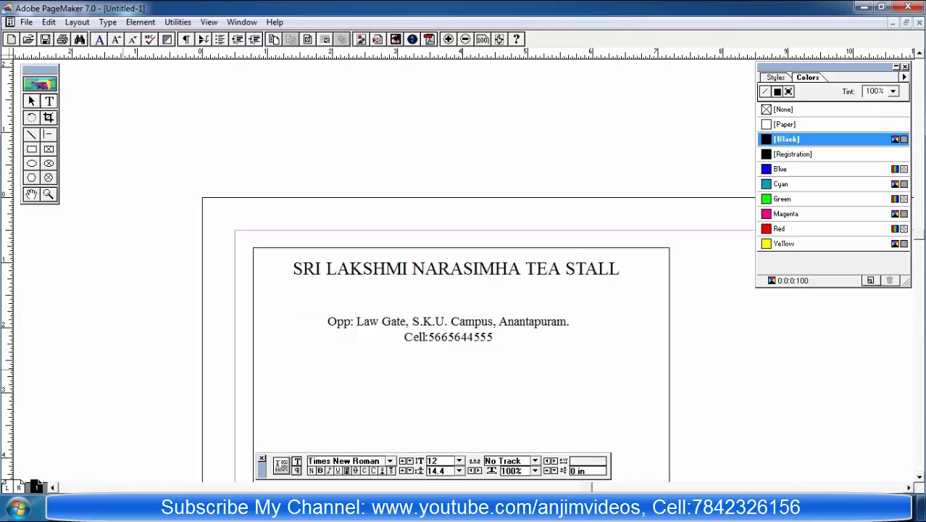
Step: Type CAS BILL, make it bold, underlined 18 pt, and centre it under the Cell line
type("CAS BILL")
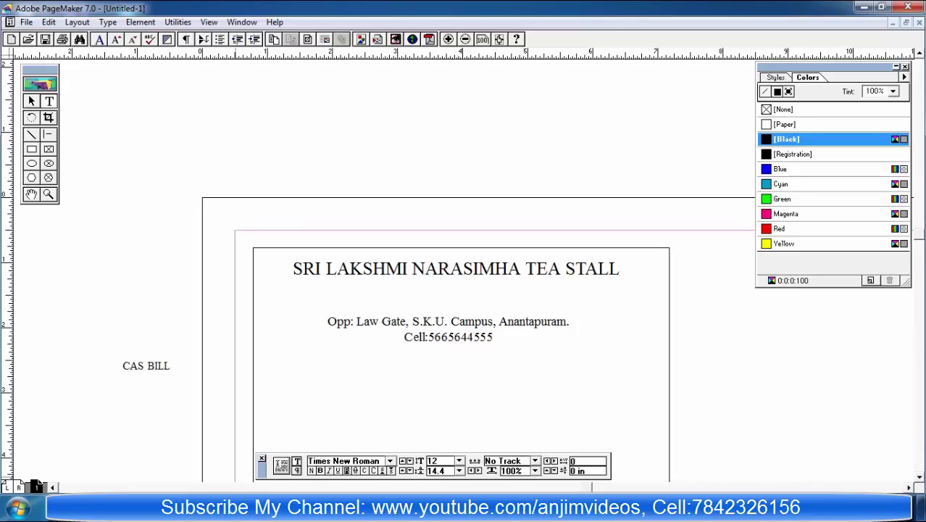
triple_click(171, 369)
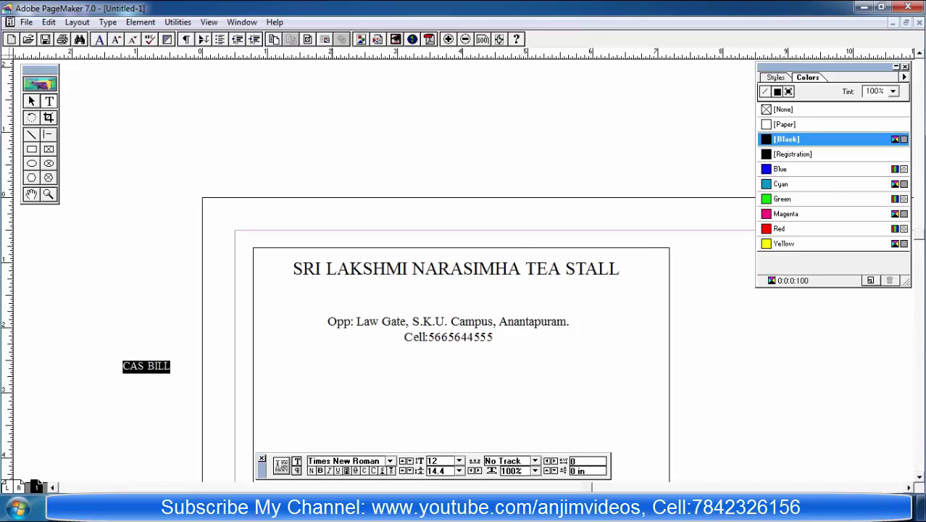
key("ctrl+shift+b")
key("ctrl+shift+u")
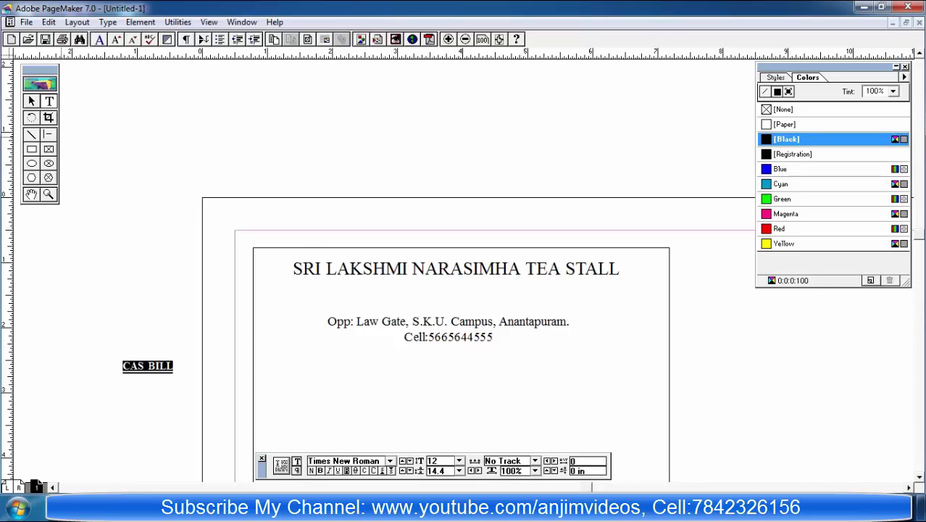
key("ctrl+alt+shift+period")
key("ctrl+alt+shift+period")
key("ctrl+alt+shift+period")
key("ctrl+alt+shift+period")
key("ctrl+alt+shift+period")
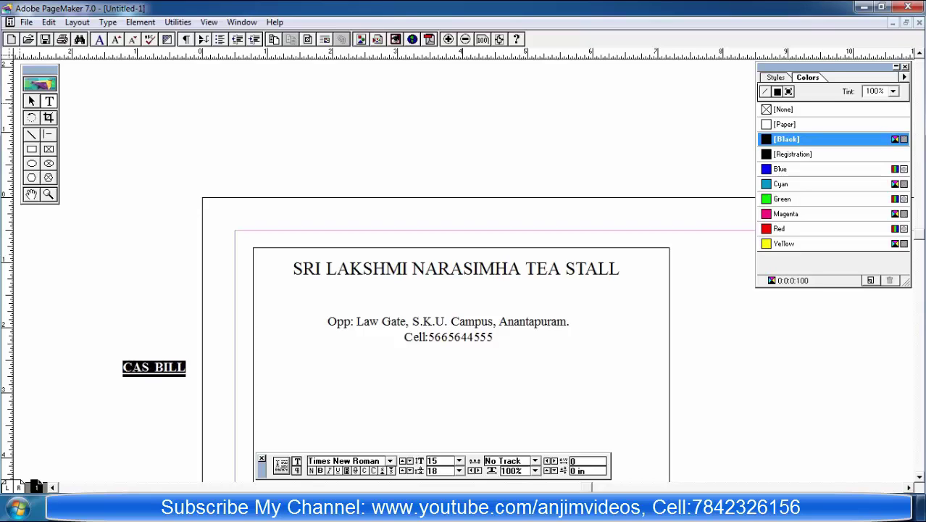
key("ctrl+alt+shift+period")
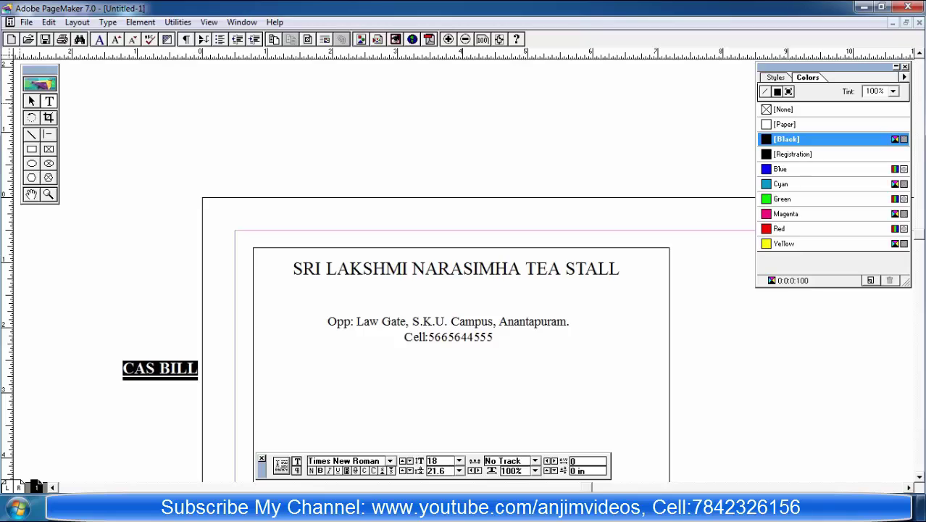
key("Escape")
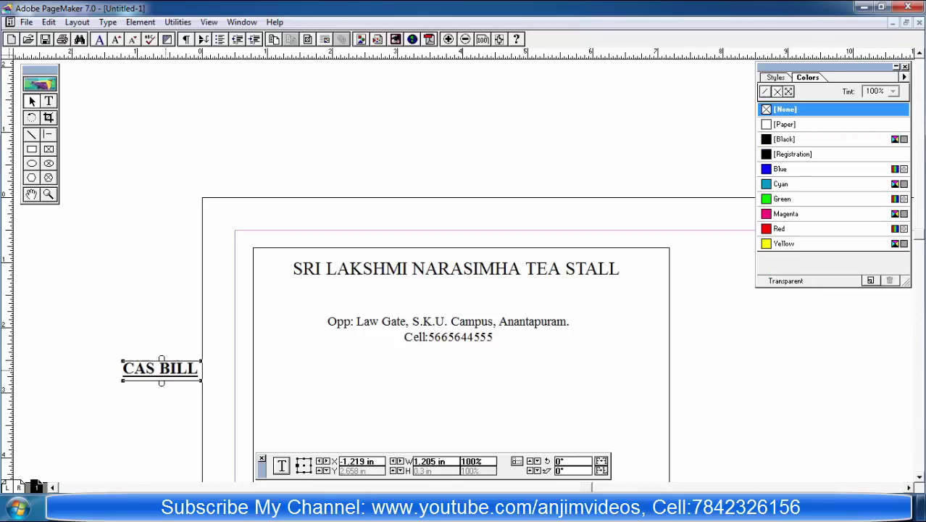
left_click_drag(588, 372, 448, 359)
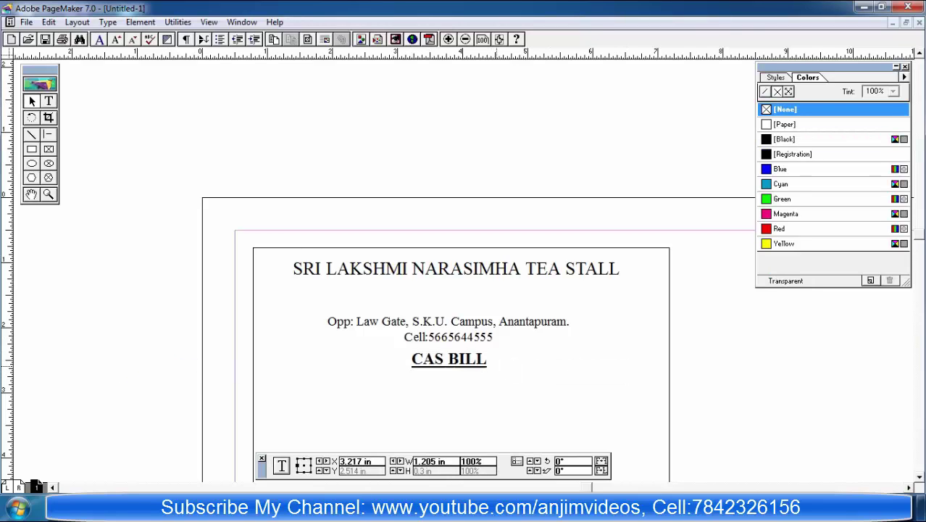
mouse_move(311, 511)
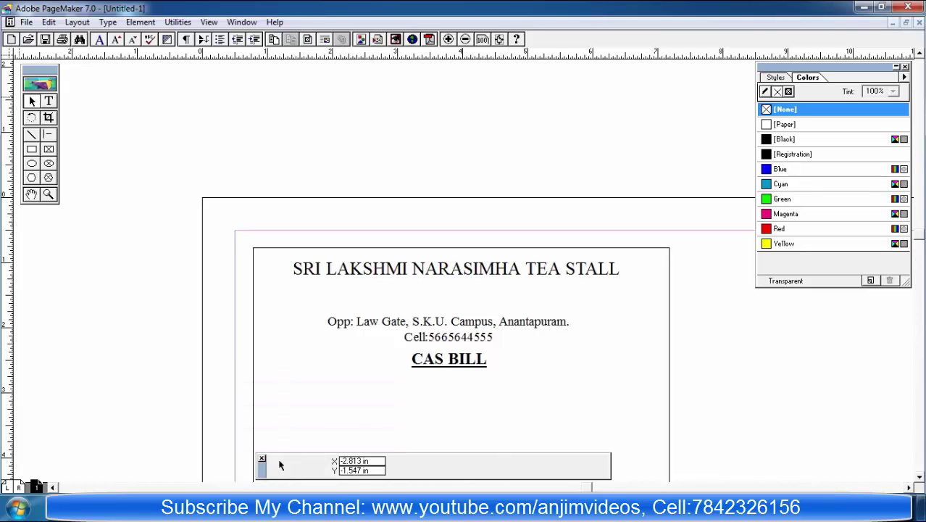
Step: Type a 'No.' label and place it left of the Cell line
left_click(48, 101)
left_click(72, 265)
type("N")
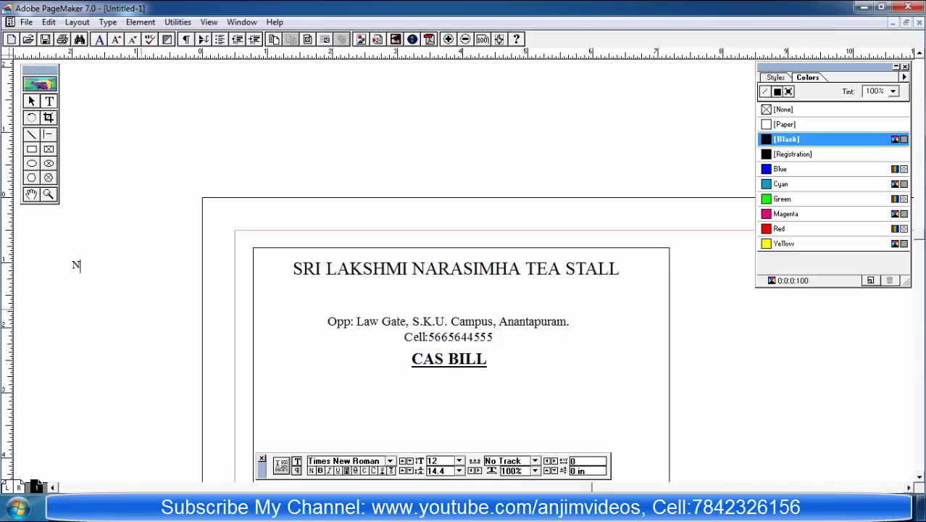
type("o.")
left_click(31, 101)
left_click(196, 274)
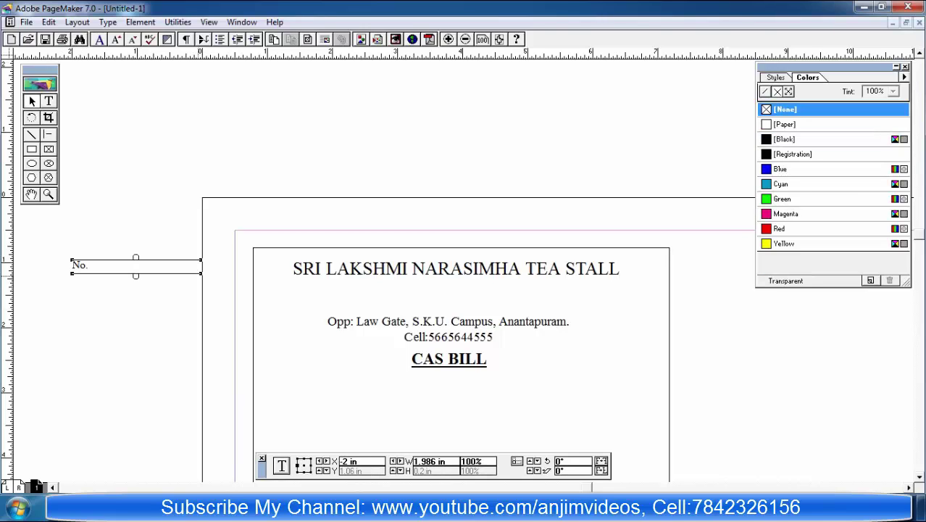
left_click_drag(201, 277, 274, 348)
left_click(211, 349)
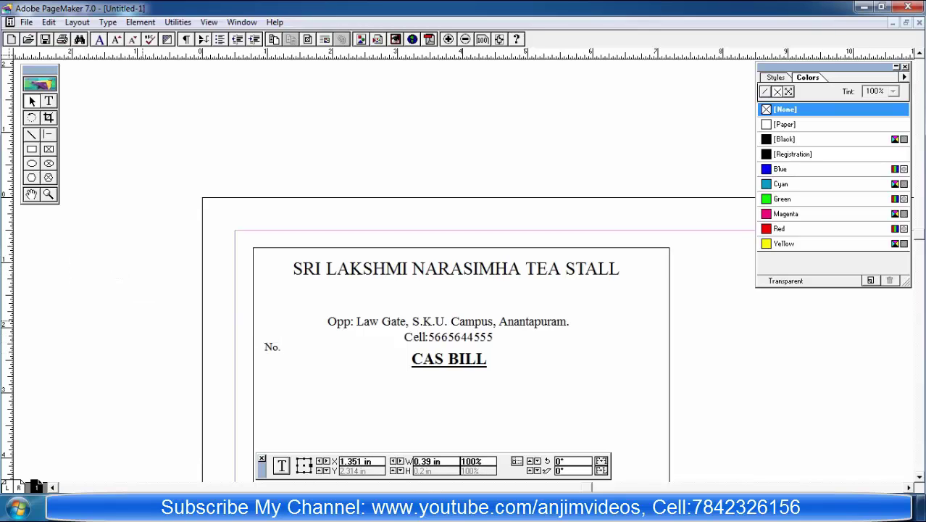
Step: Add a bold 13 pt 'Sri/Smt' label and move it below No
left_click(47, 101)
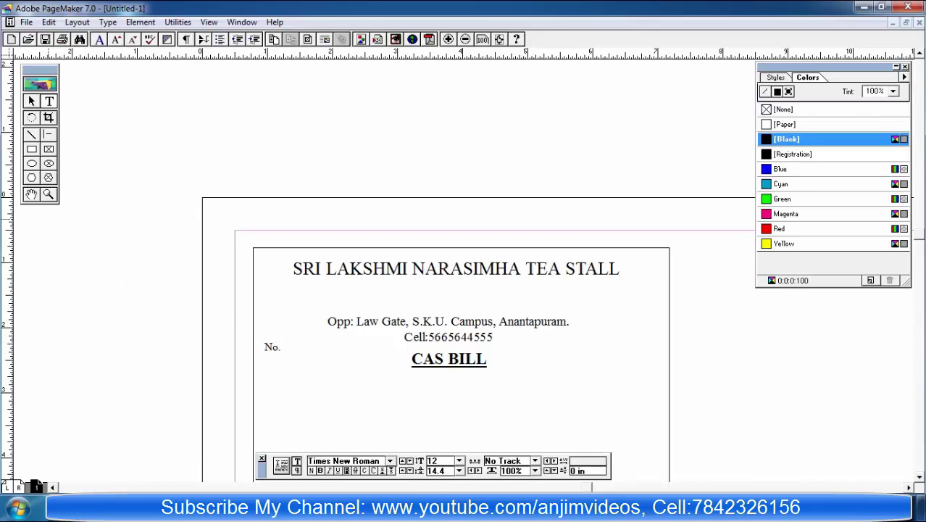
left_click(103, 313)
type("S")
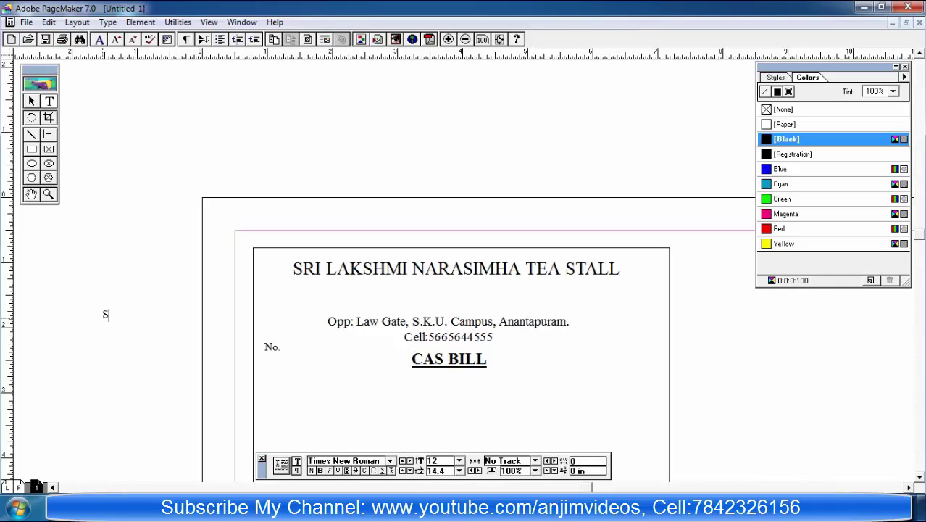
type("ri/Smt")
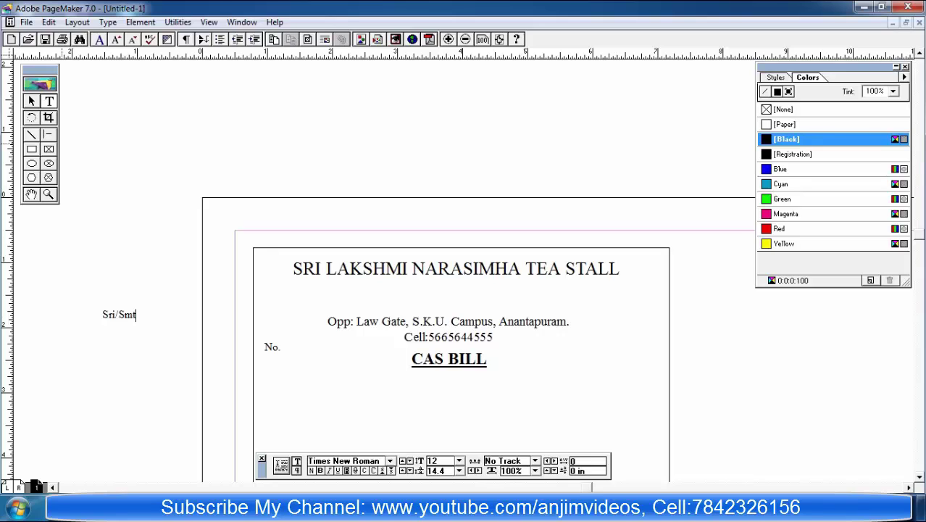
key("ctrl+a")
key("ctrl+alt+shift+period")
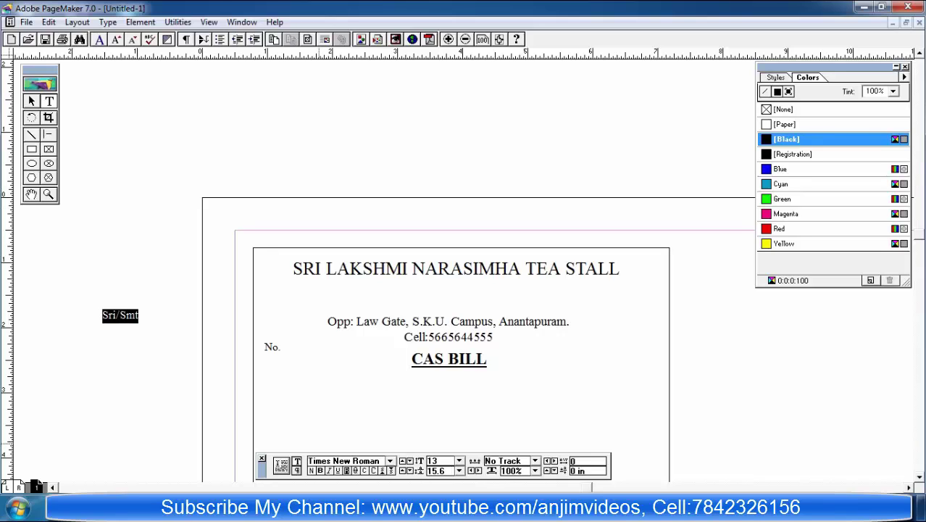
key("ctrl+shift+b")
key("Escape")
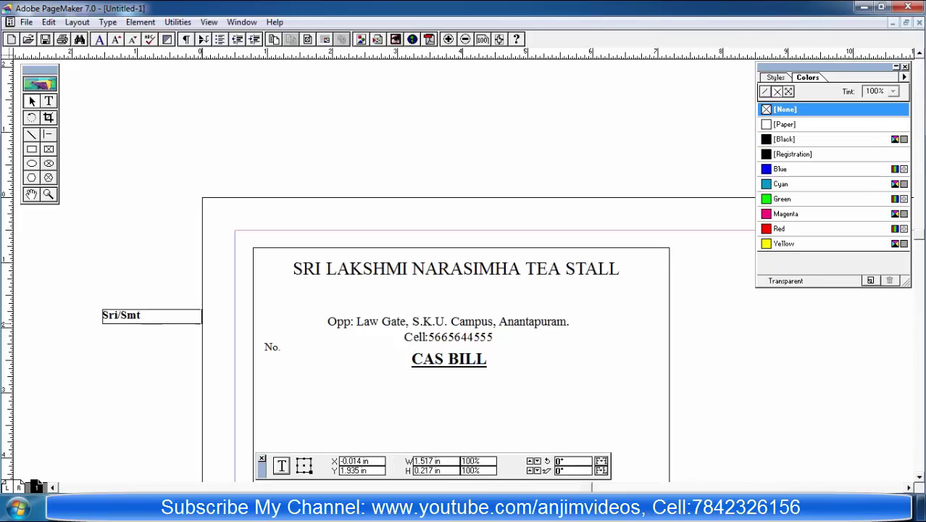
left_click_drag(201, 316, 286, 374)
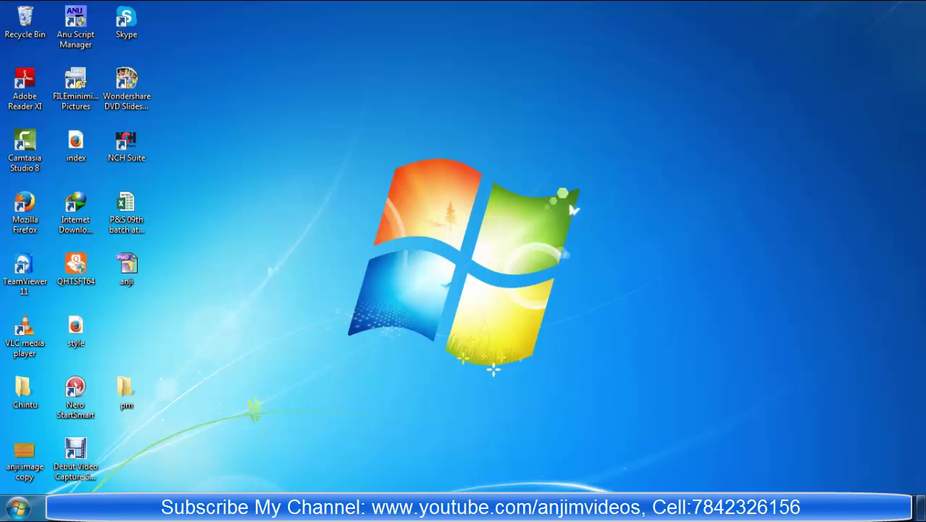
Step: Restore the PageMaker bill publication from the taskbar, scroll the page, and hide the Colors palette
mouse_move(312, 508)
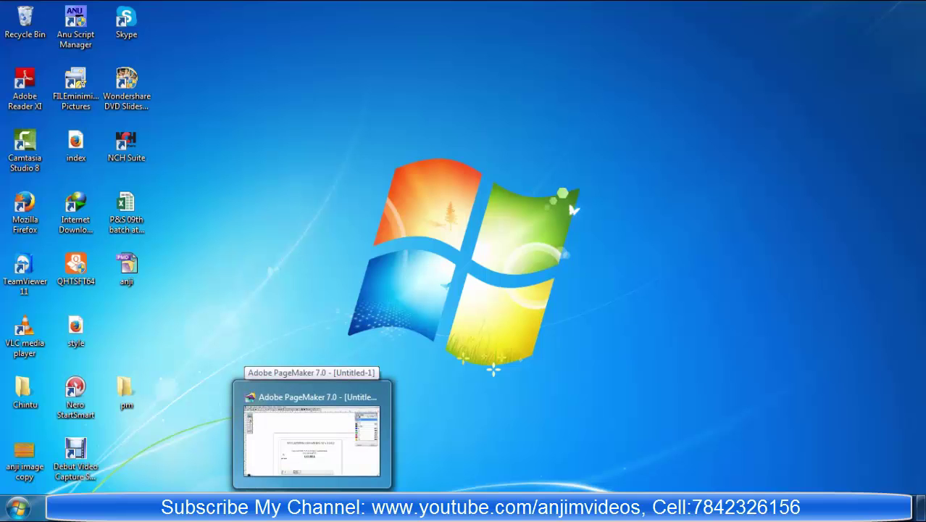
left_click(280, 464)
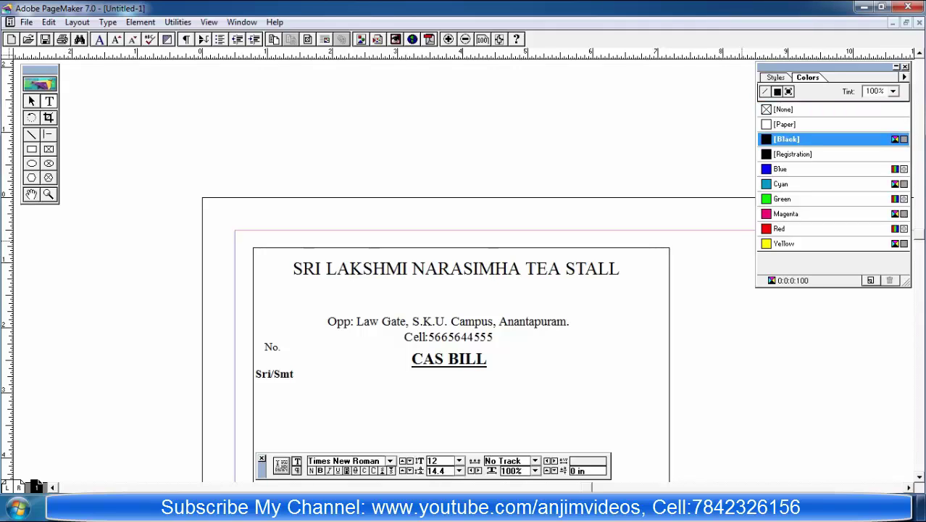
scroll(22, 483, "down", 2)
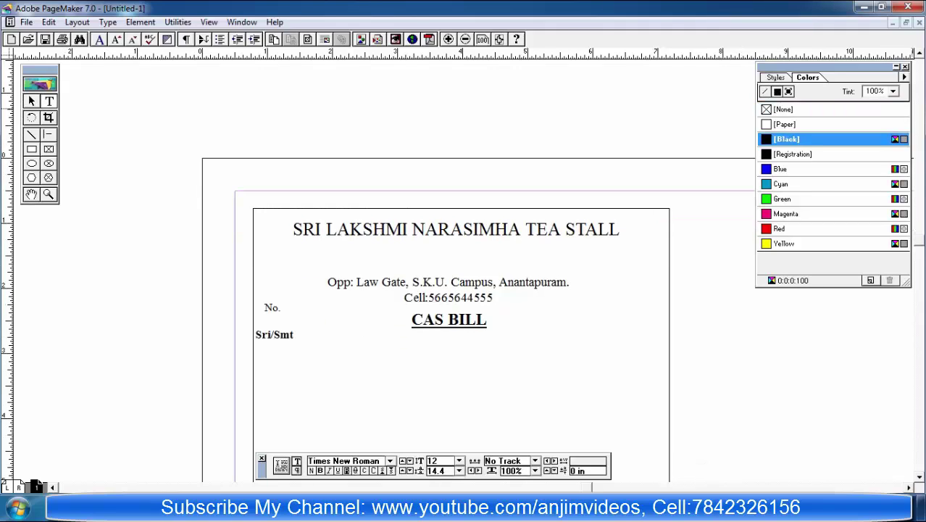
key("ctrl+j")
scroll(21, 483, "down", 7)
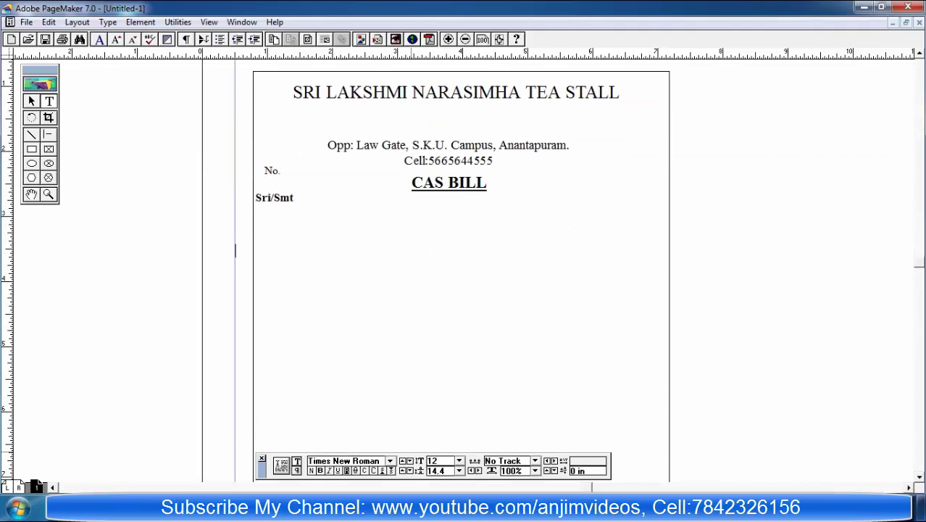
Step: Dismiss the ANU Script Manager and pick Amrutha from the Control palette font list
key("alt+Tab")
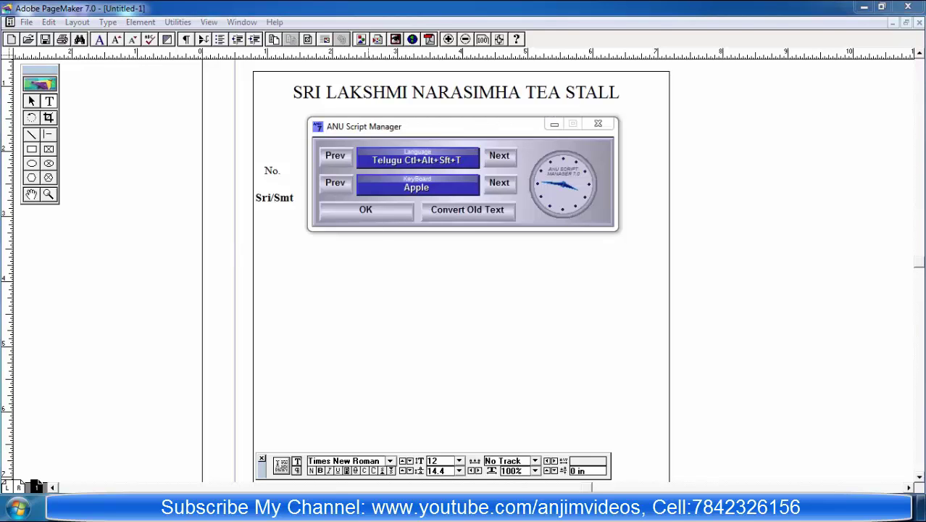
key("Return")
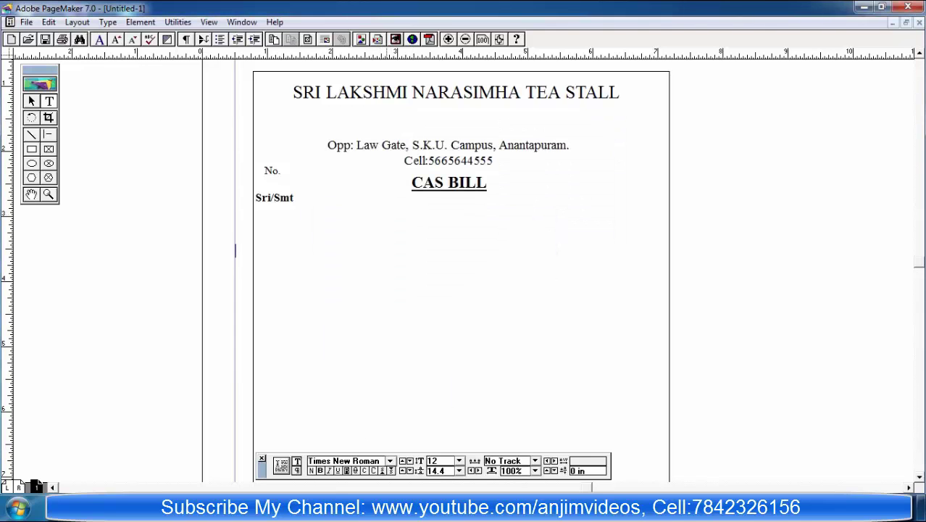
key("alt+Down")
scroll(347, 428, "down", 2)
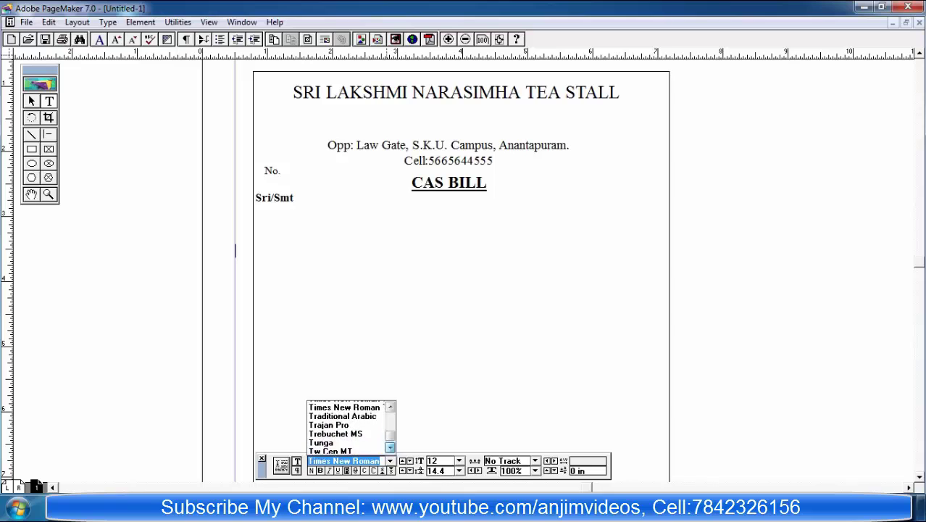
scroll(348, 427, "down", 8)
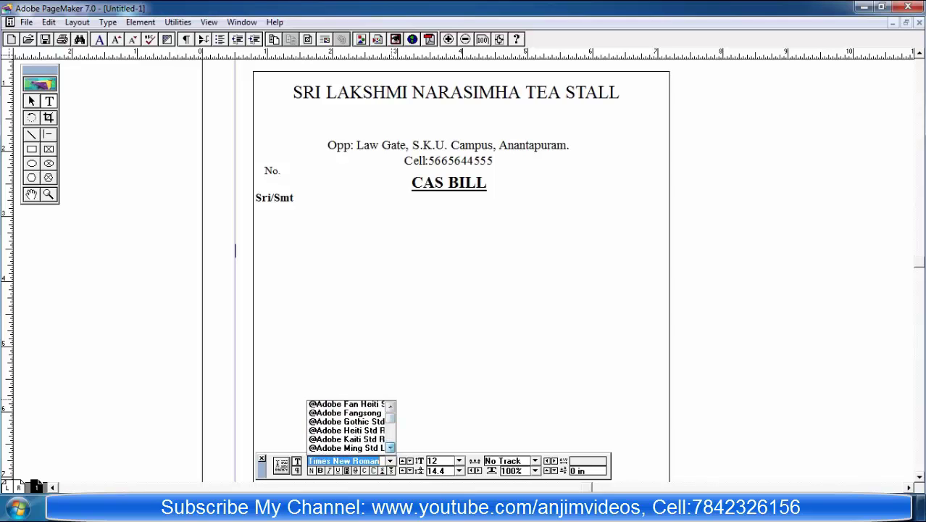
scroll(22, 483, "down", 7)
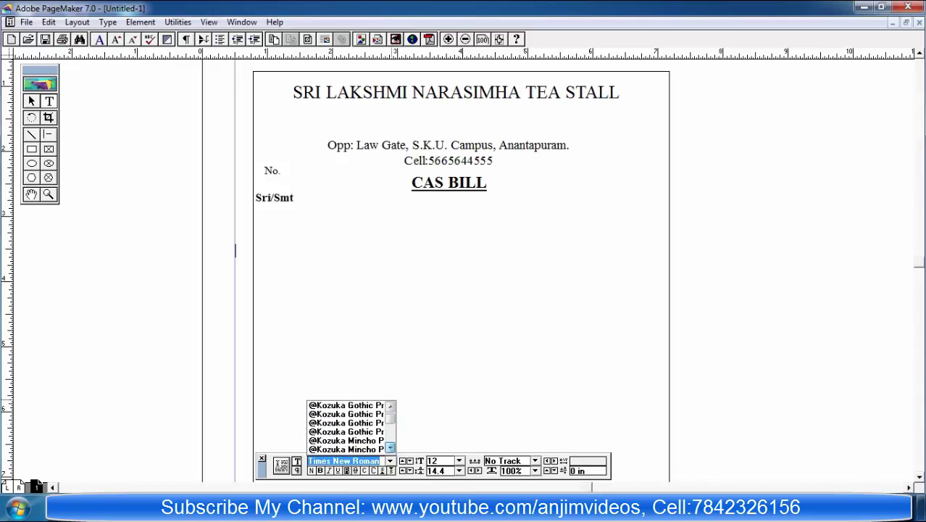
scroll(22, 483, "down", 8)
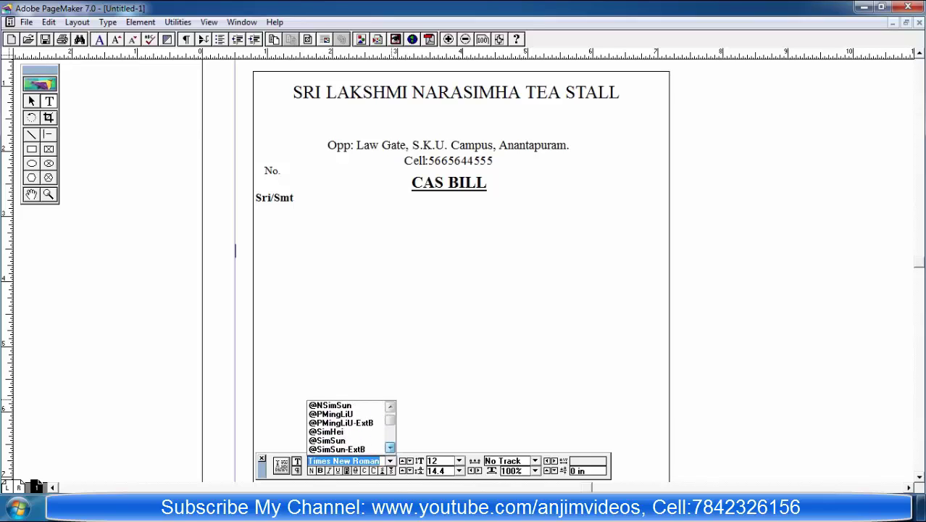
scroll(22, 483, "down", 8)
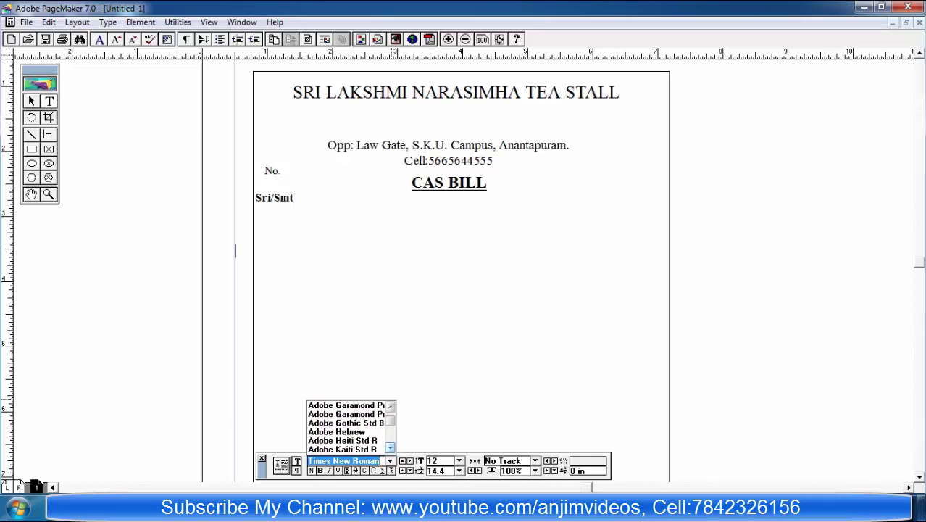
scroll(22, 483, "down", 6)
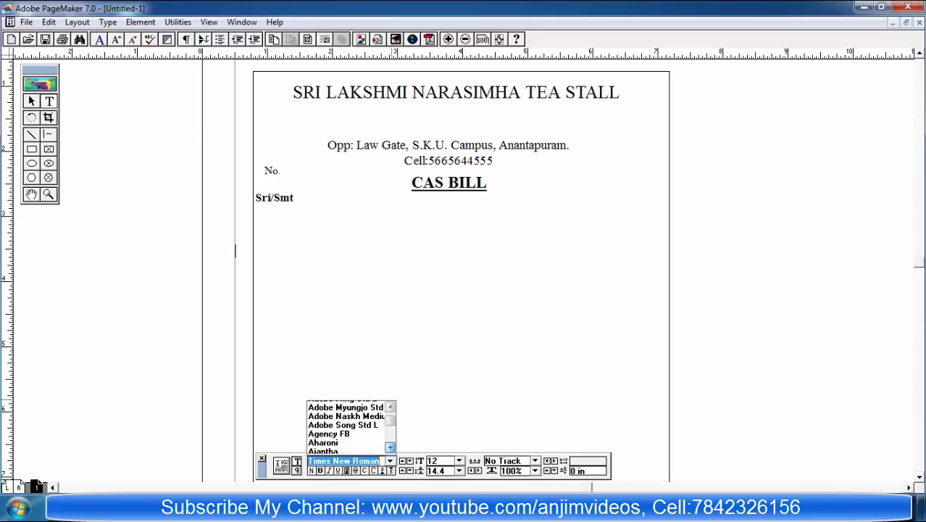
scroll(22, 483, "down", 3)
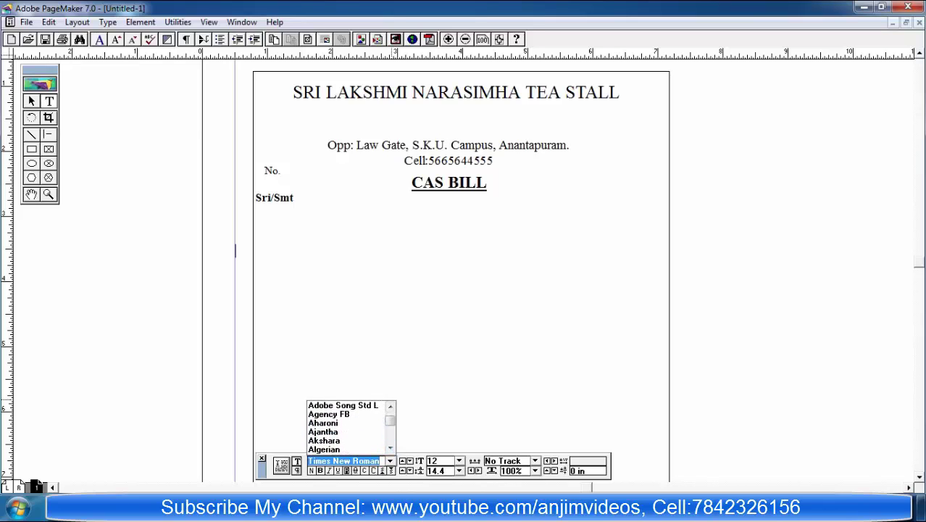
scroll(22, 483, "down", 1)
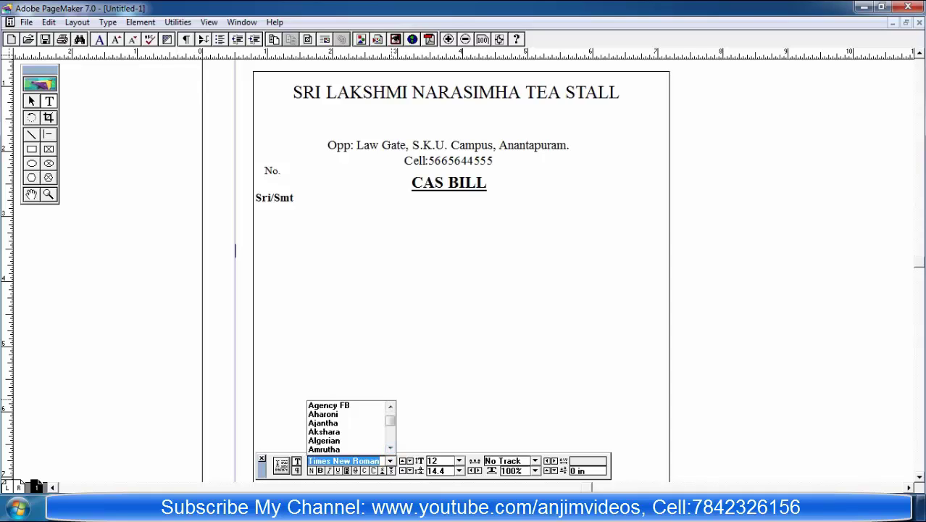
left_click(390, 447)
Step: Confirm Amrutha as the font and raise the text size to 30 pt
left_click(325, 440)
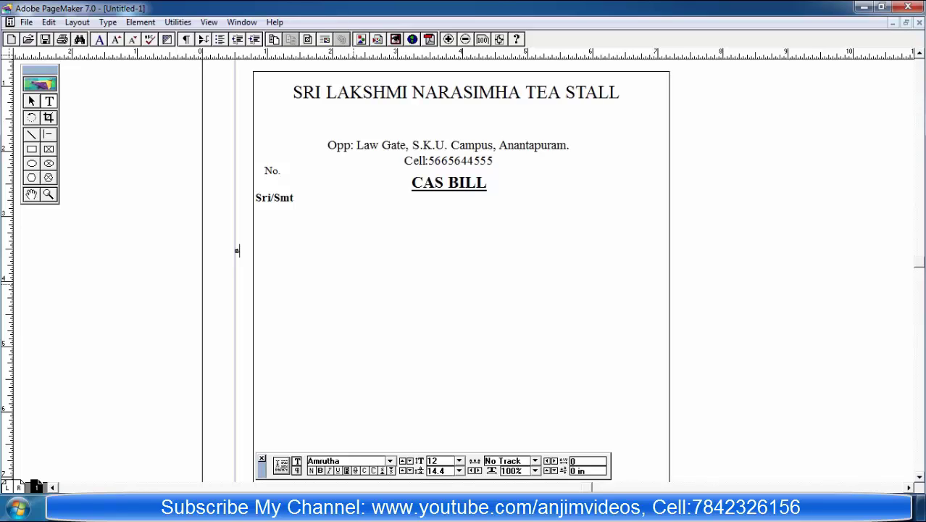
key("ctrl+alt+shift+period")
key("ctrl+shift+period")
key("ctrl+shift+period")
key("ctrl+shift+period")
Step: Type the Telugu shop name 'శ్రీ లక్ష్మీనరసింహ టీ స్టాల్', correcting typos, then select the line
type("s")
key("BackSpace")
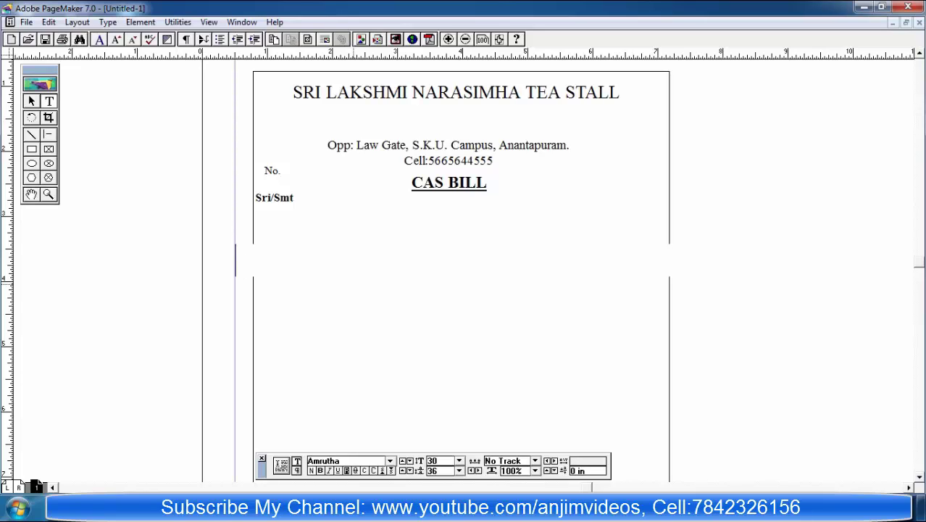
type("sl")
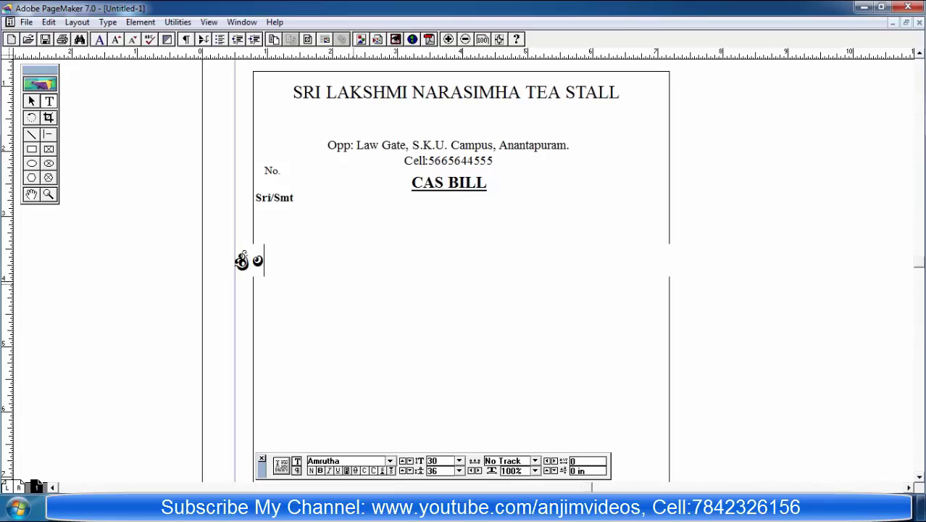
type("rGDBsk")
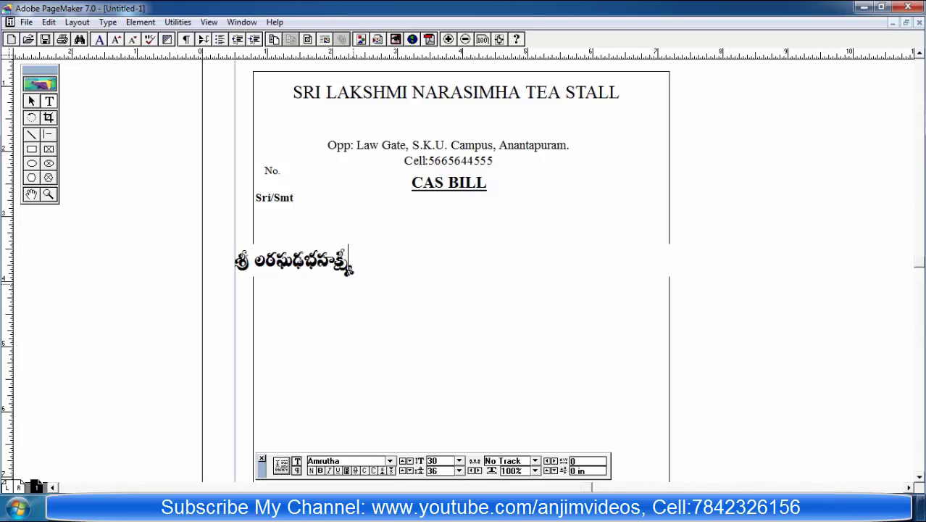
key("BackSpace")
key("BackSpace")
key("BackSpace")
key("BackSpace")
key("BackSpace")
key("BackSpace")
key("BackSpace")
key("BackSpace")
key("BackSpace")
key("BackSpace")
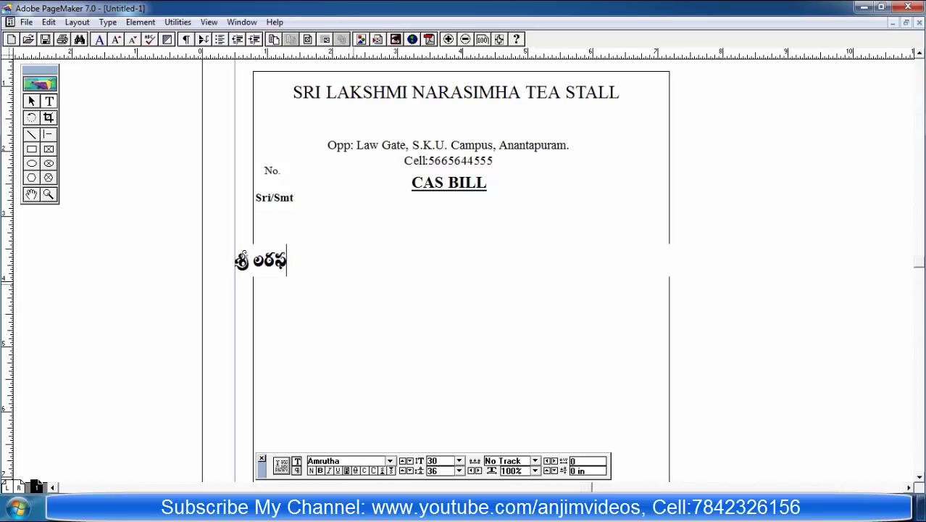
key("BackSpace")
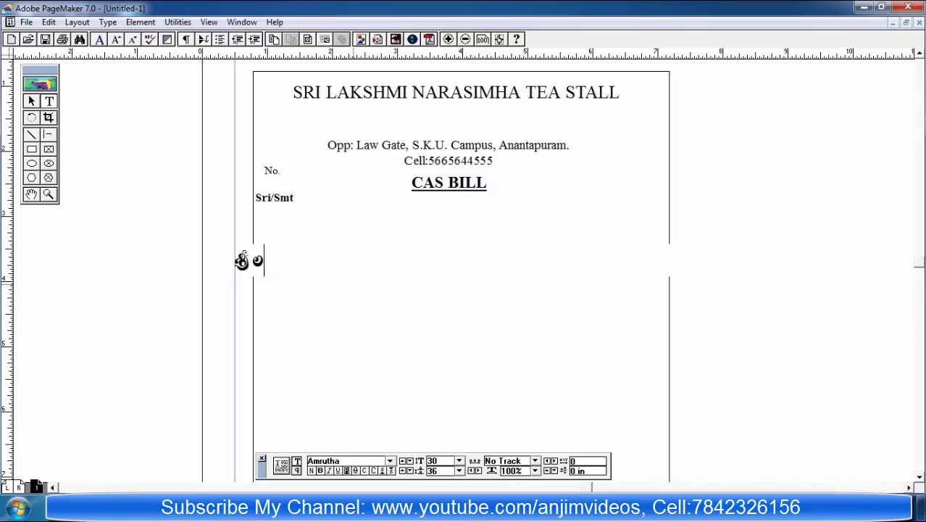
type("ఛ")
type("ఛ")
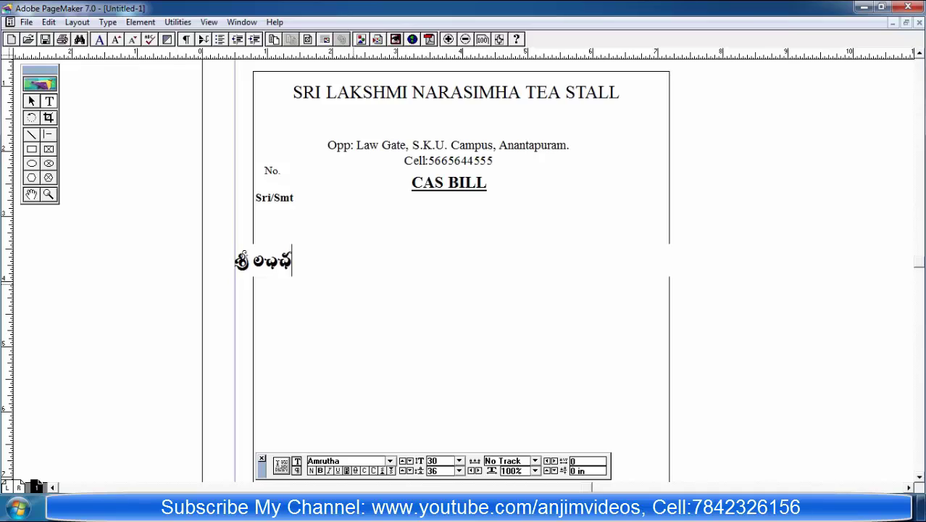
key("BackSpace")
key("BackSpace")
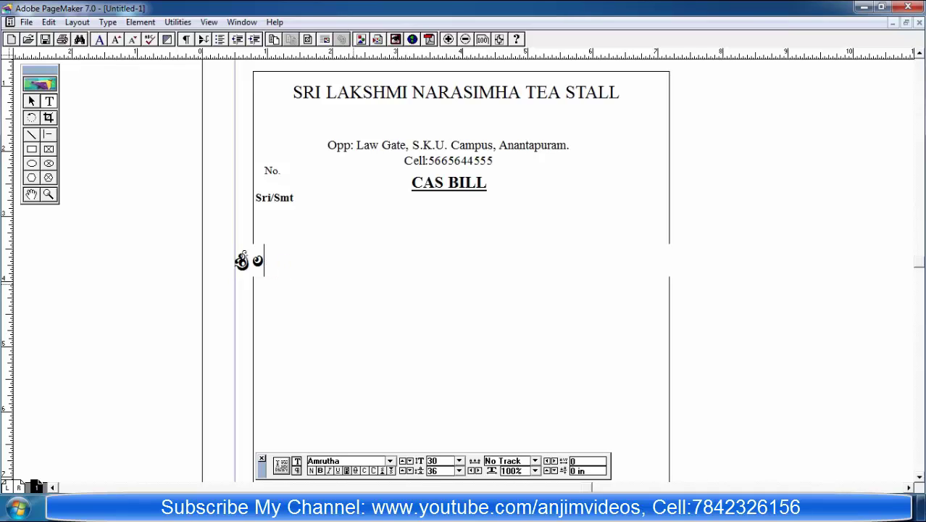
type("క్ష్మయ")
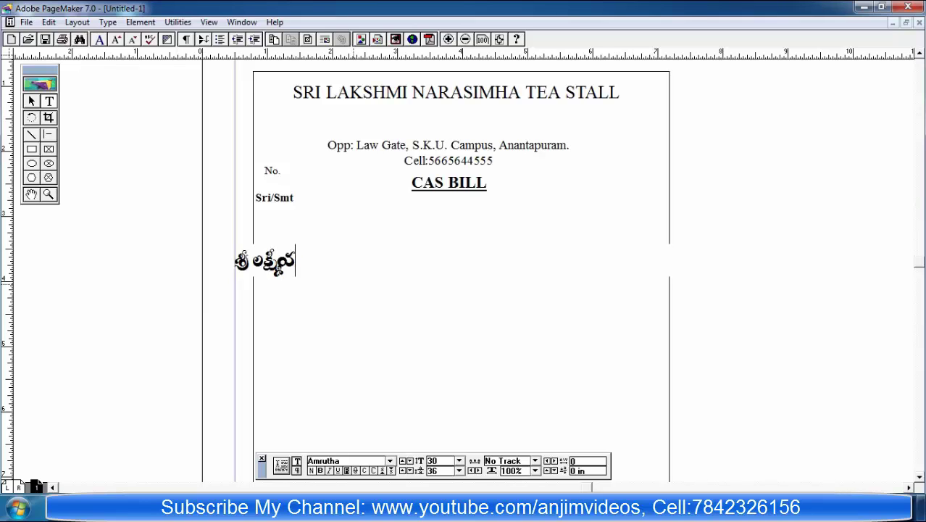
key("BackSpace")
type("నరసిం")
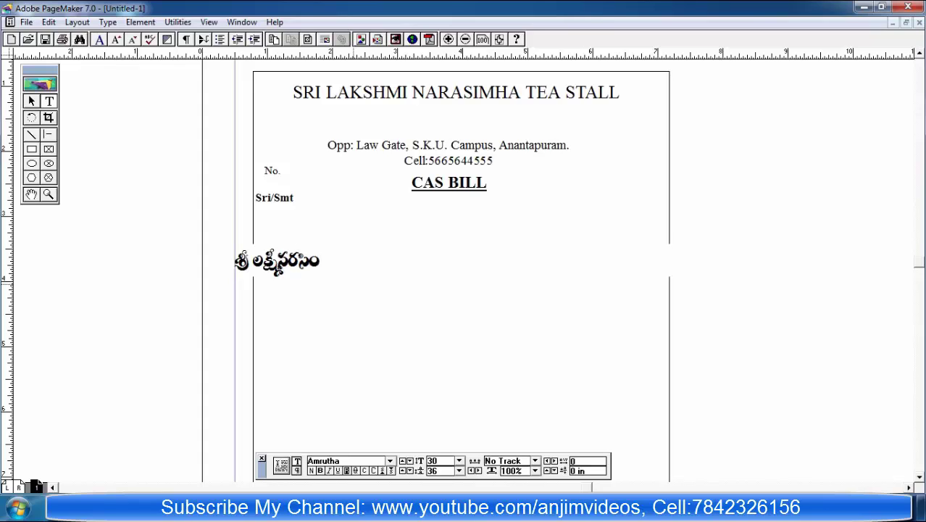
type("హ టీ")
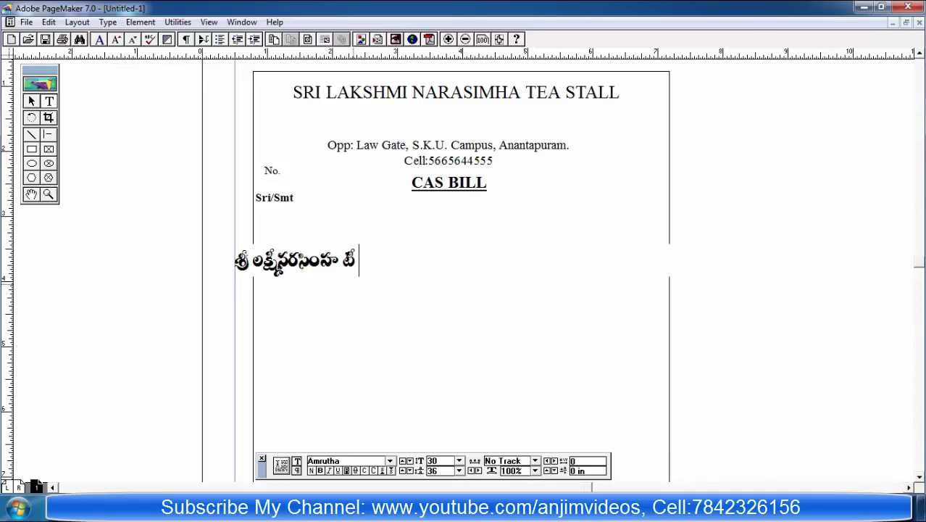
type(" స్టా")
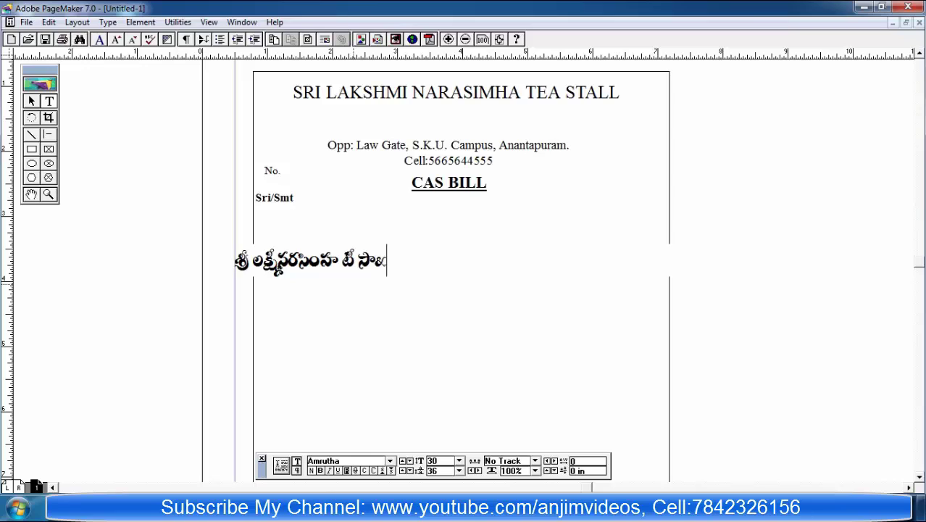
type("ట")
type("ల్")
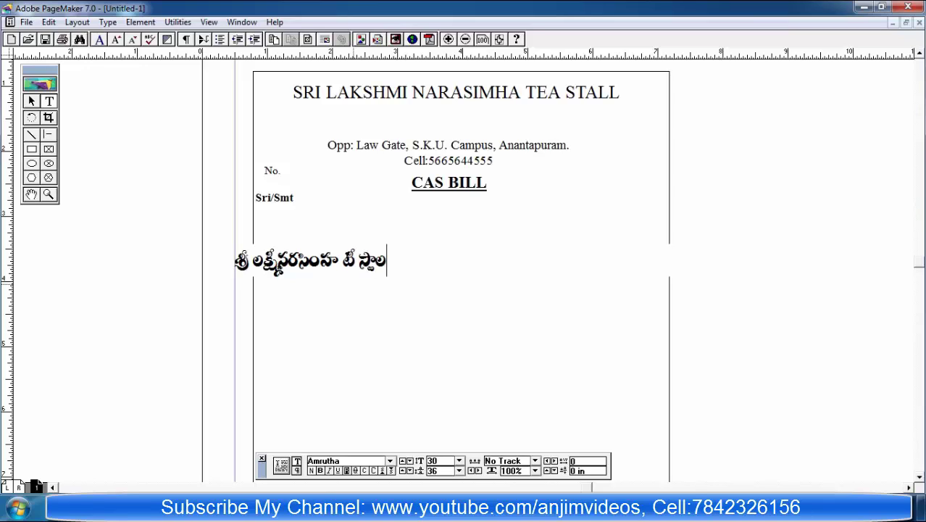
key("ctrl+a")
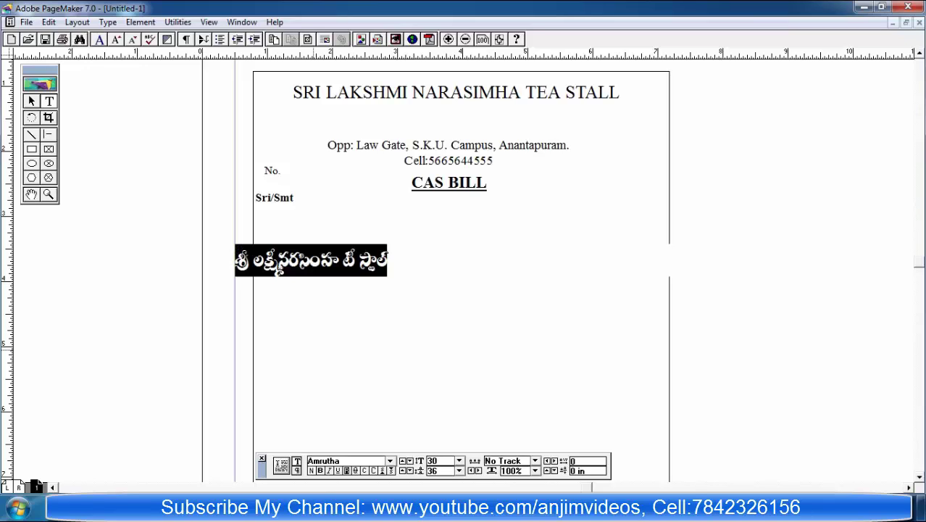
Step: Set the Telugu line in the Anjali font at 53 pt
key("ctrl+grave")
key("alt+Down")
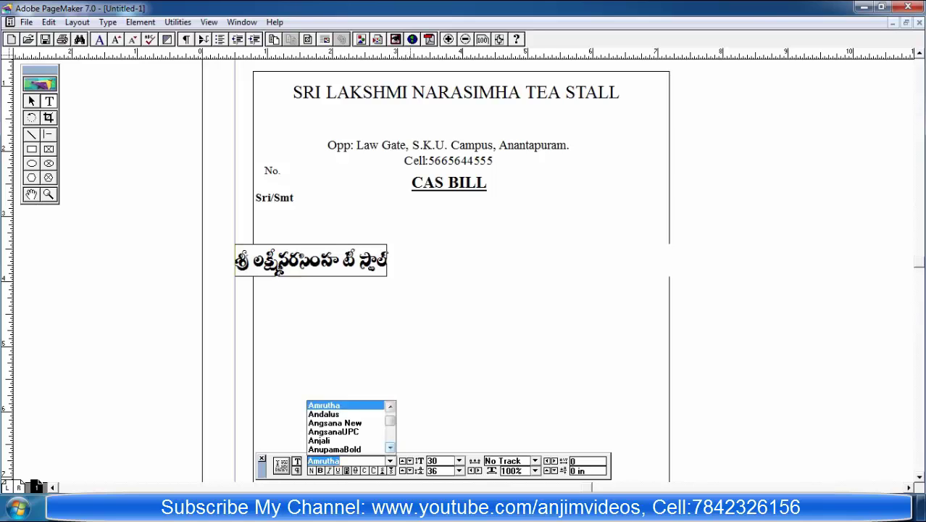
scroll(347, 426, "up", 1)
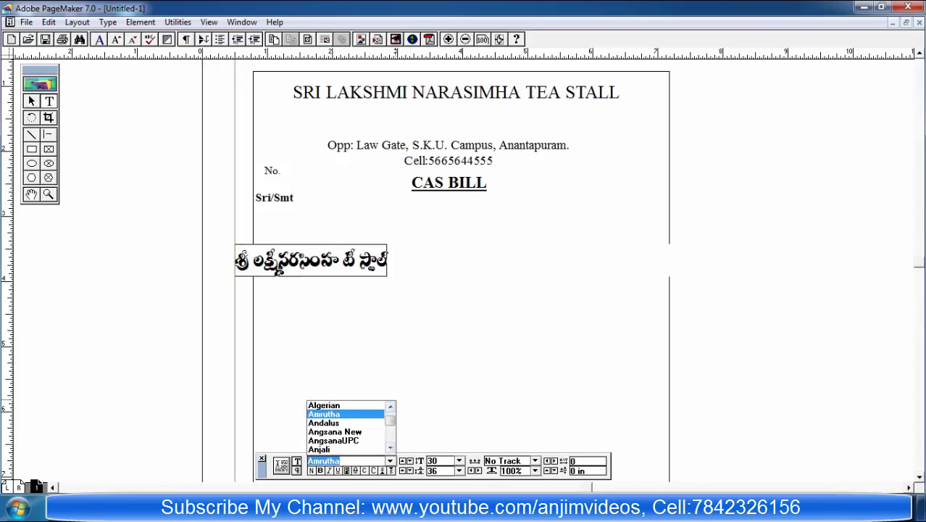
key("Down")
key("Down")
key("Down")
key("Down")
key("Return")
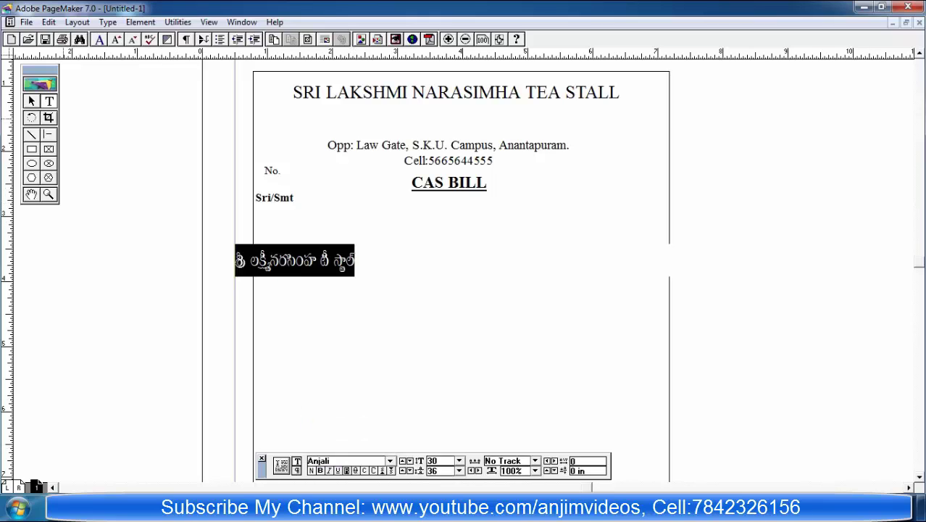
key("ctrl+alt+shift+period")
key("ctrl+alt+shift+period")
key("ctrl+alt+shift+period")
key("ctrl+alt+shift+period")
key("ctrl+alt+shift+period")
key("ctrl+alt+shift+period")
key("ctrl+alt+shift+period")
key("ctrl+alt+shift+period")
key("ctrl+alt+shift+period")
key("ctrl+alt+shift+period")
key("ctrl+alt+shift+period")
key("ctrl+alt+shift+period")
key("ctrl+alt+shift+period")
key("ctrl+alt+shift+period")
key("ctrl+alt+shift+period")
key("ctrl+alt+shift+period")
key("ctrl+alt+shift+period")
key("ctrl+alt+shift+period")
key("ctrl+alt+shift+period")
key("ctrl+alt+shift+period")
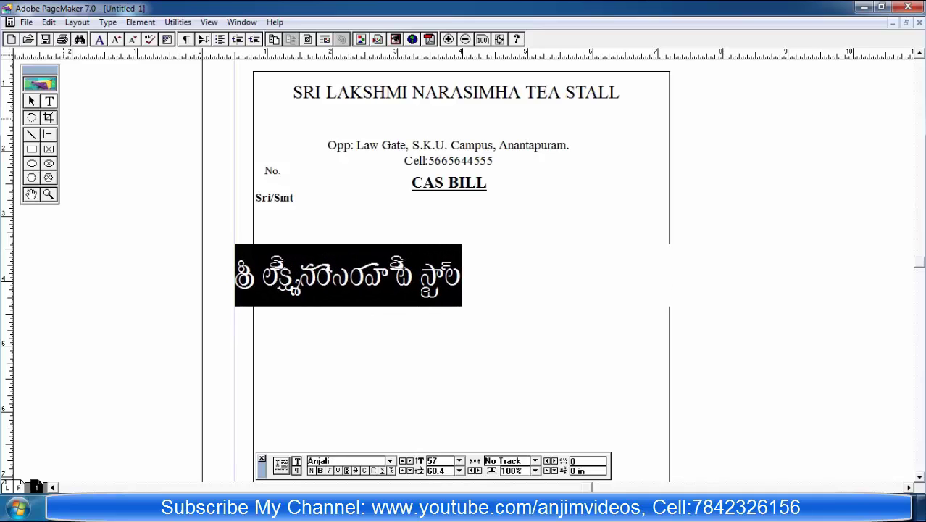
key("ctrl+alt+shift+comma")
key("ctrl+alt+shift+comma")
key("ctrl+alt+shift+comma")
key("ctrl+alt+shift+comma")
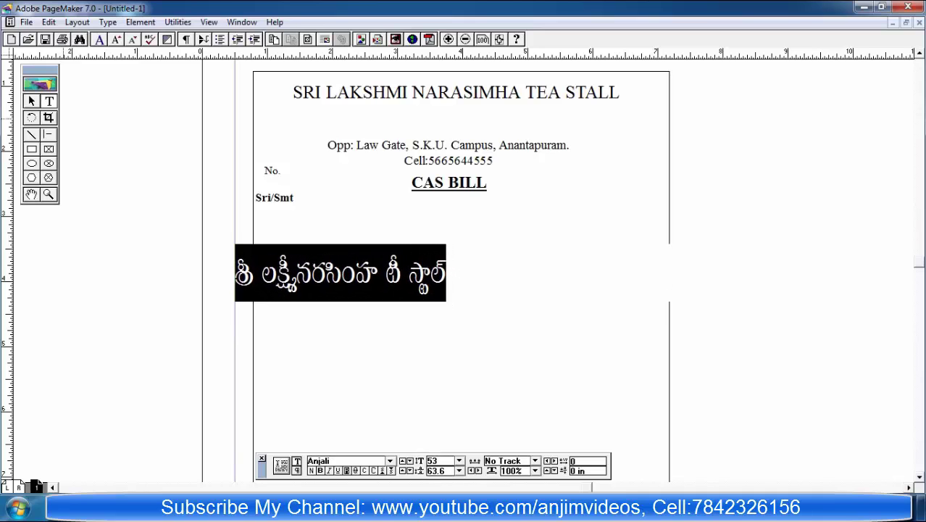
Step: Narrow the Telugu text block and move it onto the page below the English heading
key("ctrl+space")
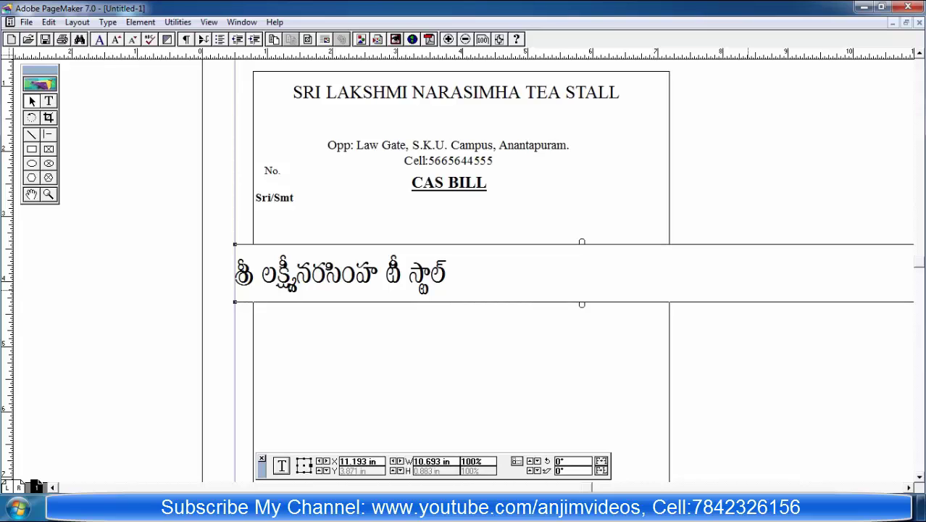
left_click_drag(895, 286, 719, 286)
left_click_drag(755, 310, 403, 310)
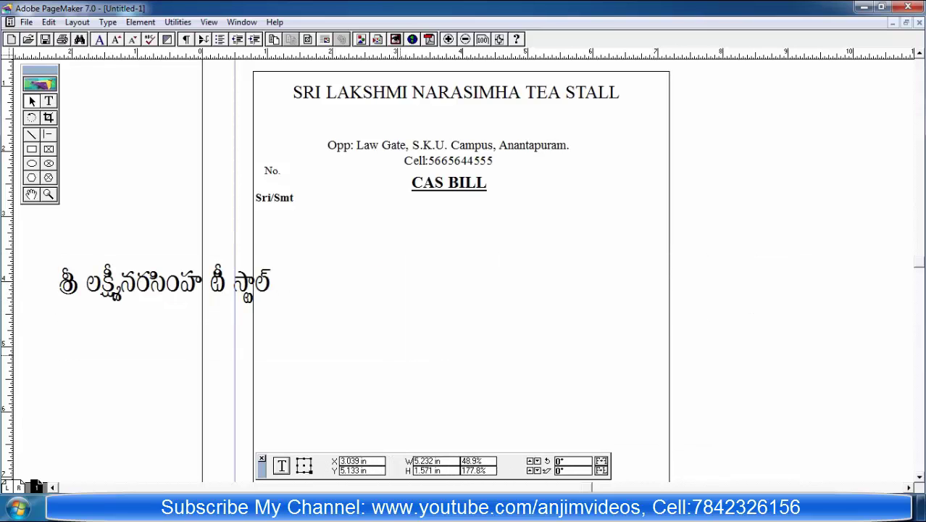
left_click_drag(145, 283, 421, 120)
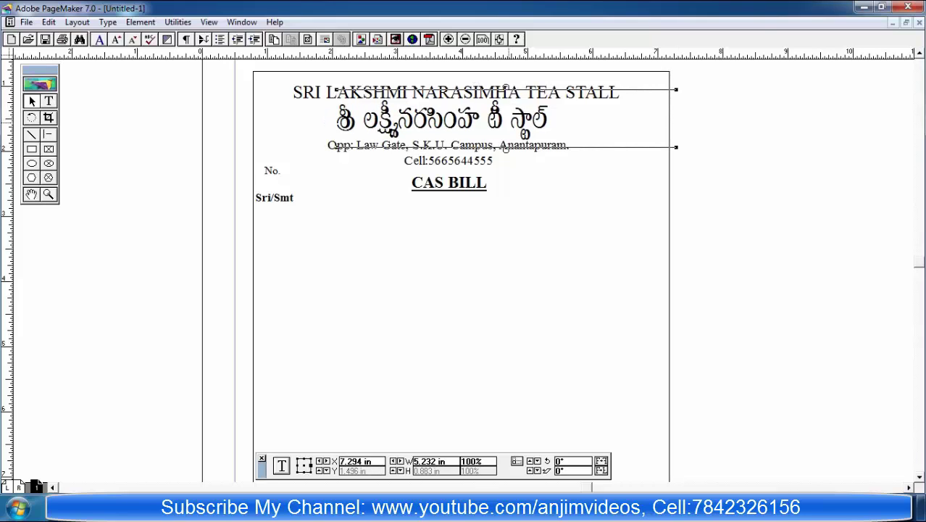
left_click_drag(509, 125, 513, 122)
left_click(444, 151)
left_click(459, 153)
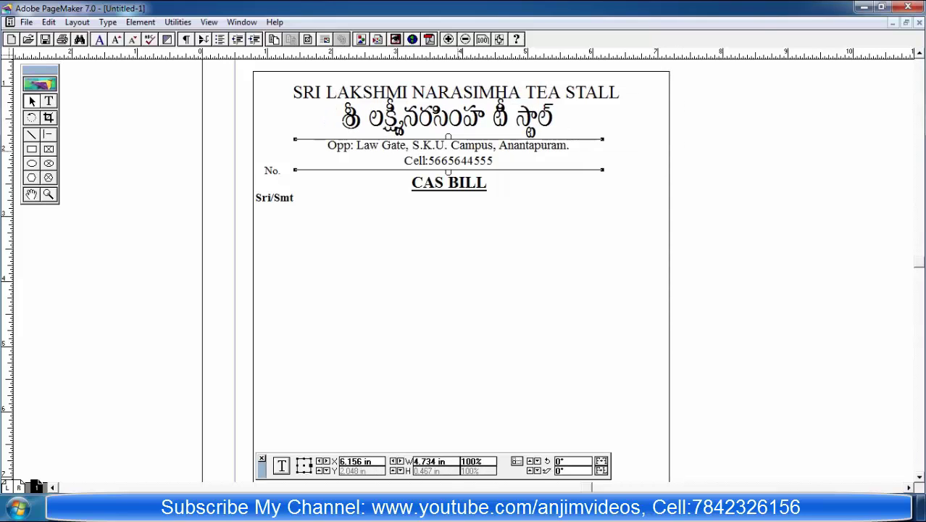
Step: Select the whole Telugu heading and try the Aparajita font on it
double_click(521, 103)
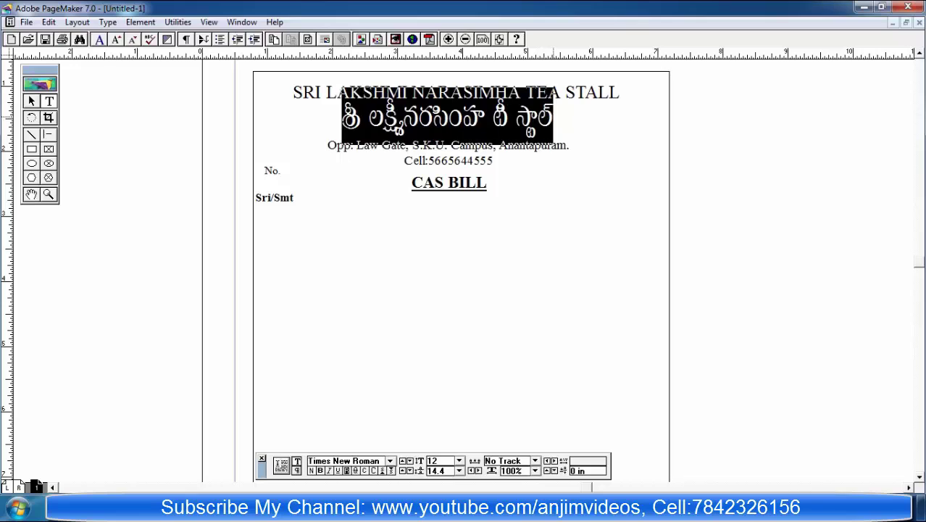
triple_click(518, 118)
left_click(390, 461)
left_click(390, 446)
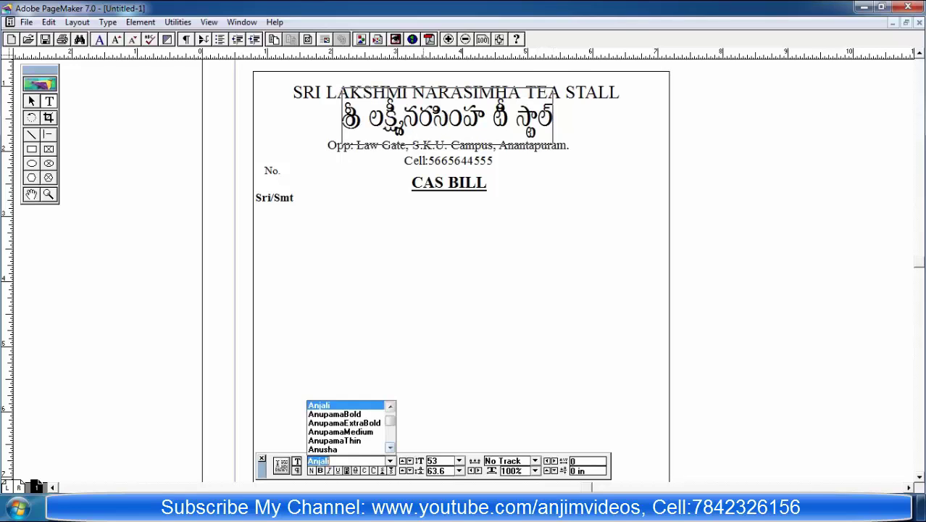
left_click(389, 447)
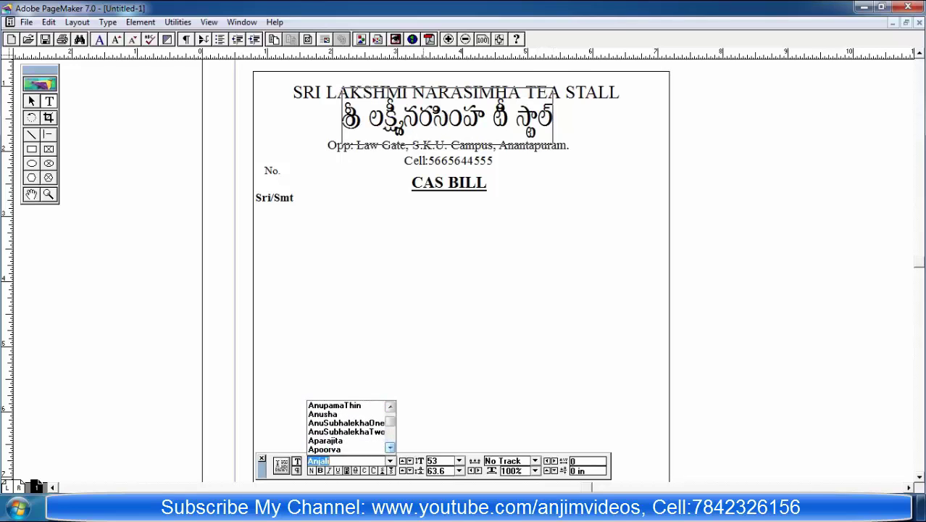
left_click(345, 440)
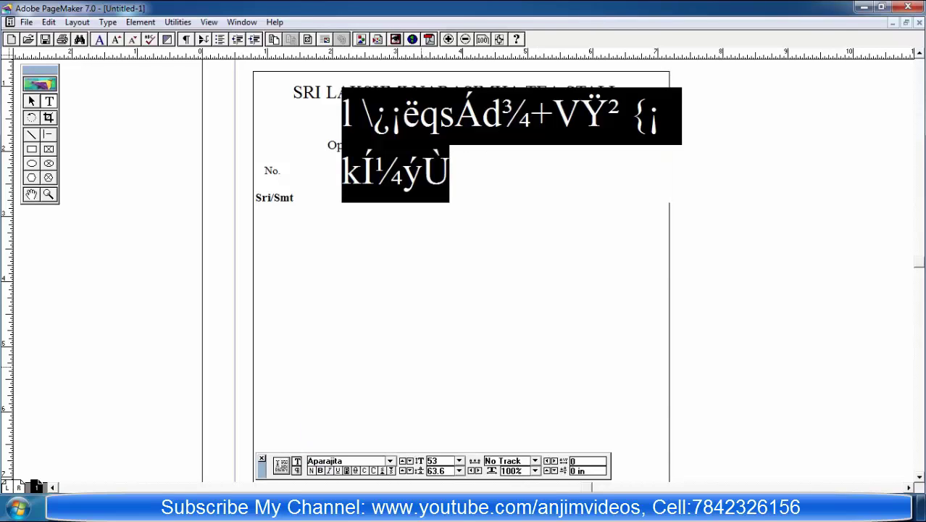
Step: Switch the Telugu heading to the Ashwini font instead
left_click(389, 460)
left_click(389, 447)
left_click(389, 447)
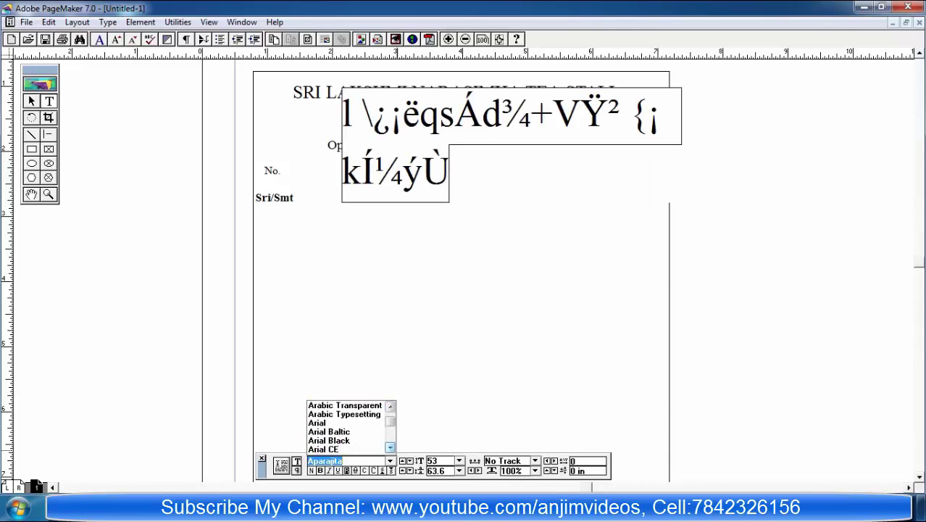
left_click(390, 406)
left_click(390, 406)
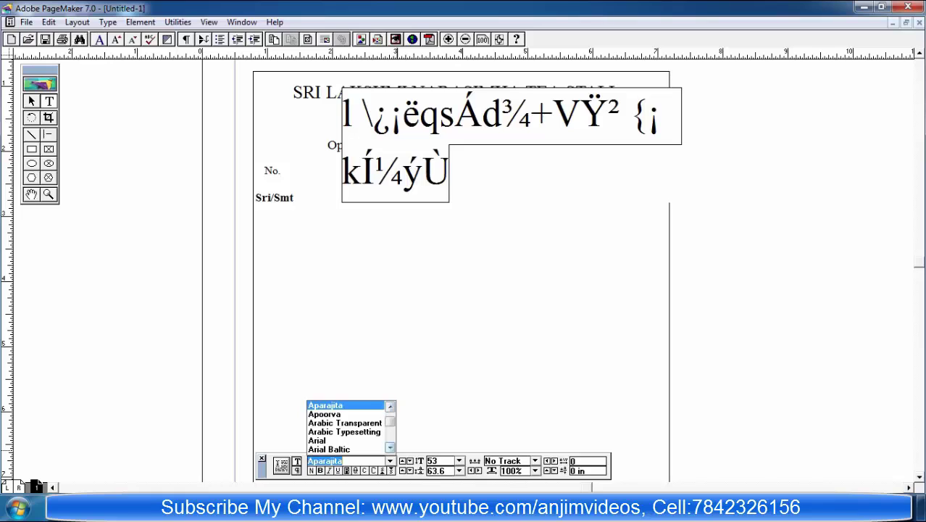
left_click(389, 447)
left_click(389, 447)
left_click(390, 447)
left_click(389, 447)
left_click(390, 447)
left_click(390, 447)
left_click(390, 447)
left_click(390, 447)
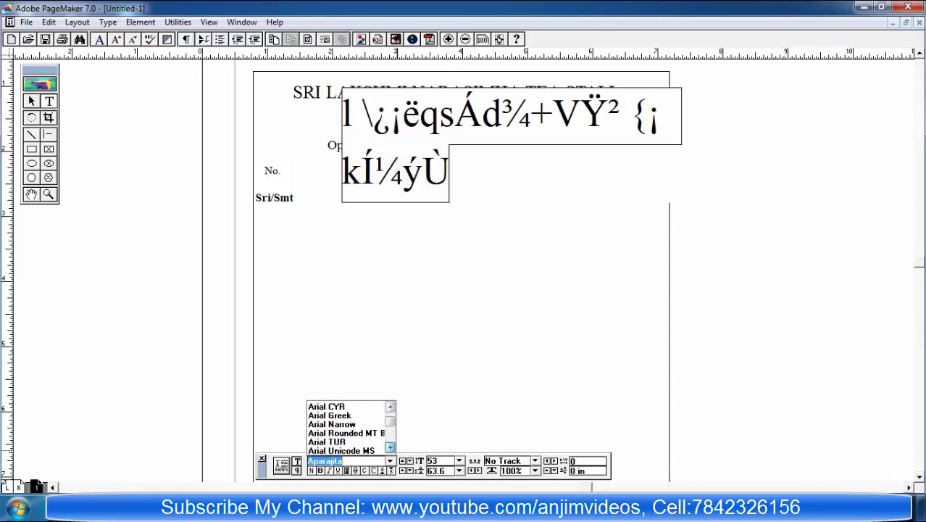
scroll(366, 434, "down", 3)
left_click(341, 432)
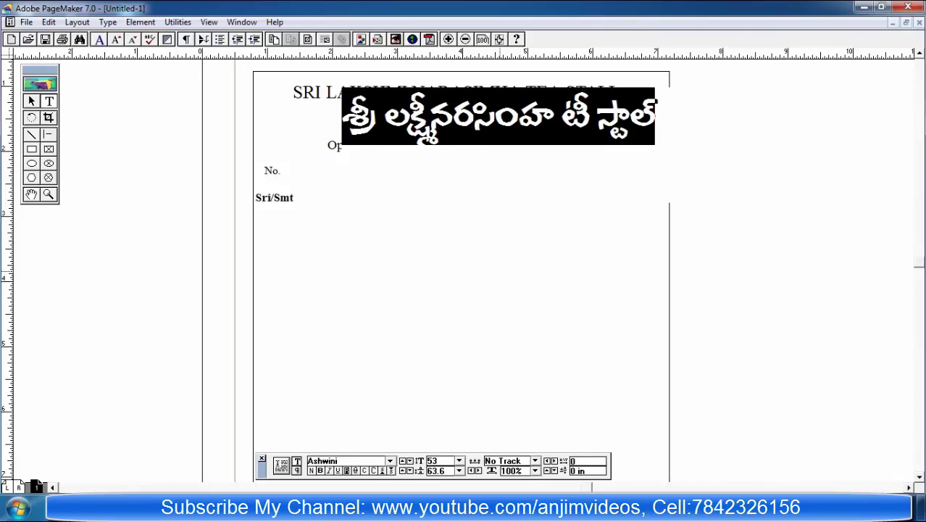
key("F9")
Step: Position the Telugu heading under the English title and shrink it to 40 pt
left_click_drag(501, 124, 478, 88)
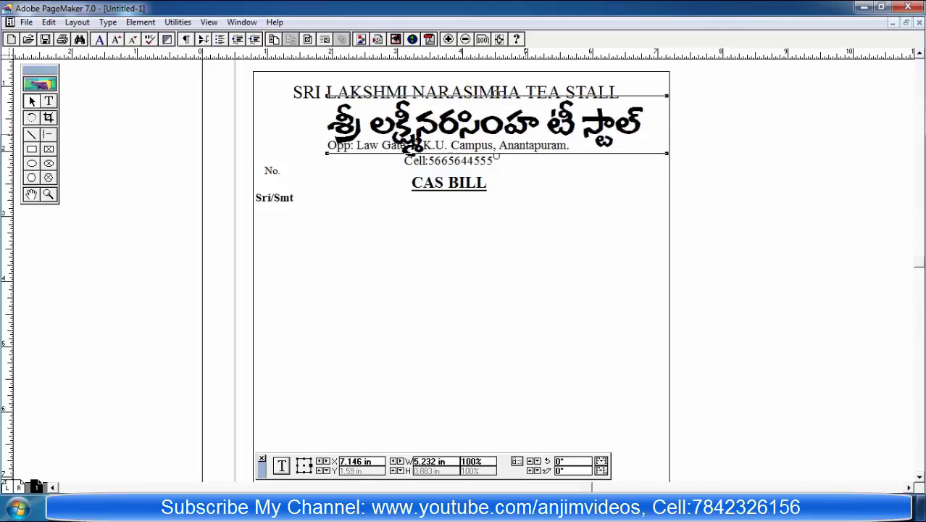
left_click_drag(496, 156, 480, 156)
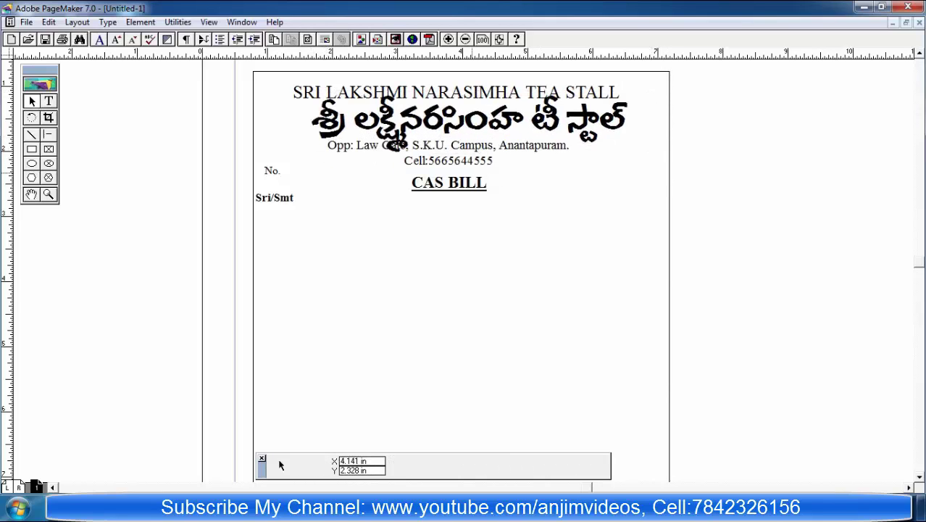
key("shift+F4")
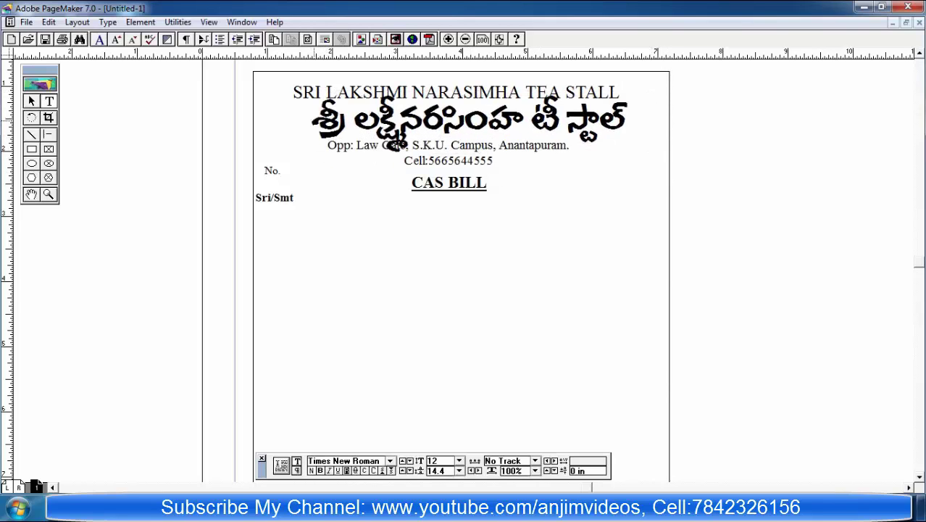
triple_click(394, 143)
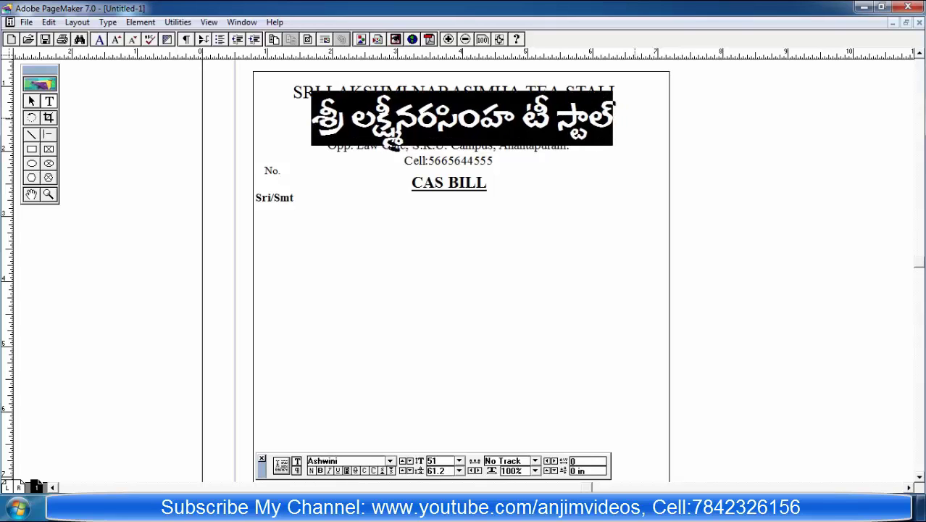
key("ctrl+alt+shift+less")
key("ctrl+alt+shift+less")
key("ctrl+alt+shift+less")
key("ctrl+alt+shift+less")
key("ctrl+alt+shift+less")
key("ctrl+alt+shift+less")
key("ctrl+alt+shift+less")
key("ctrl+alt+shift+less")
key("ctrl+alt+shift+less")
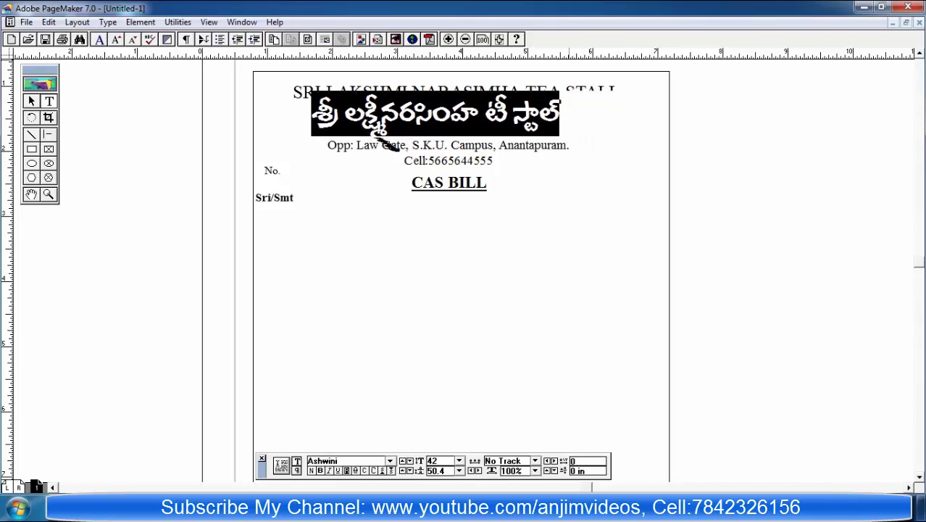
key("shift+F1")
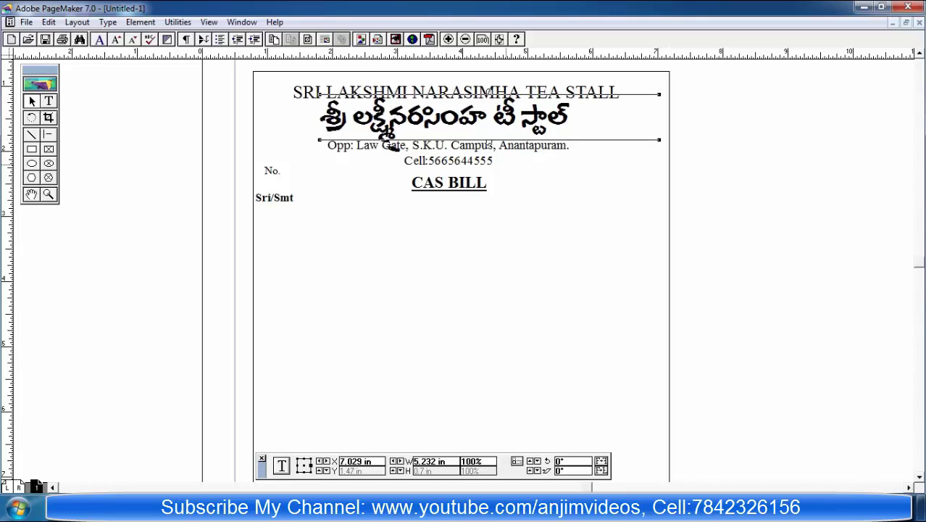
left_click(280, 465)
left_click_drag(499, 135, 492, 140)
left_click(65, 64)
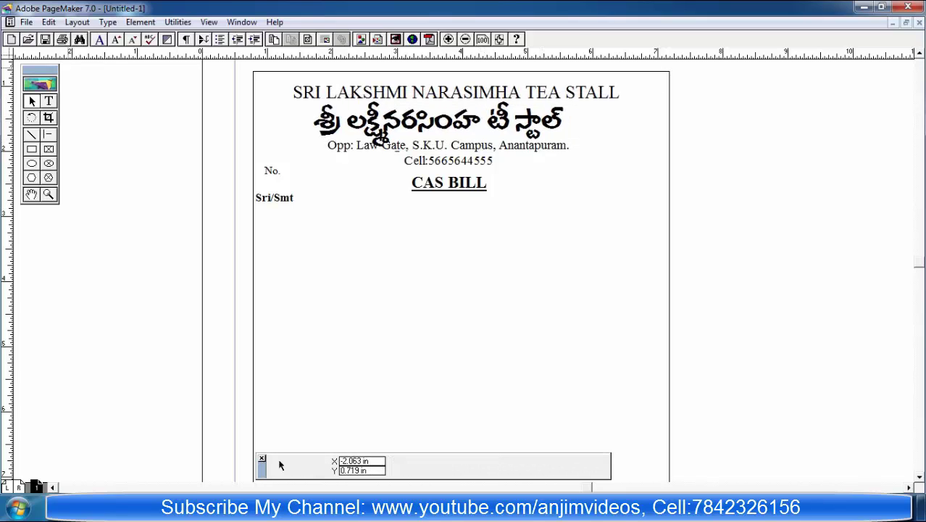
key("shift+F2")
triple_click(316, 121)
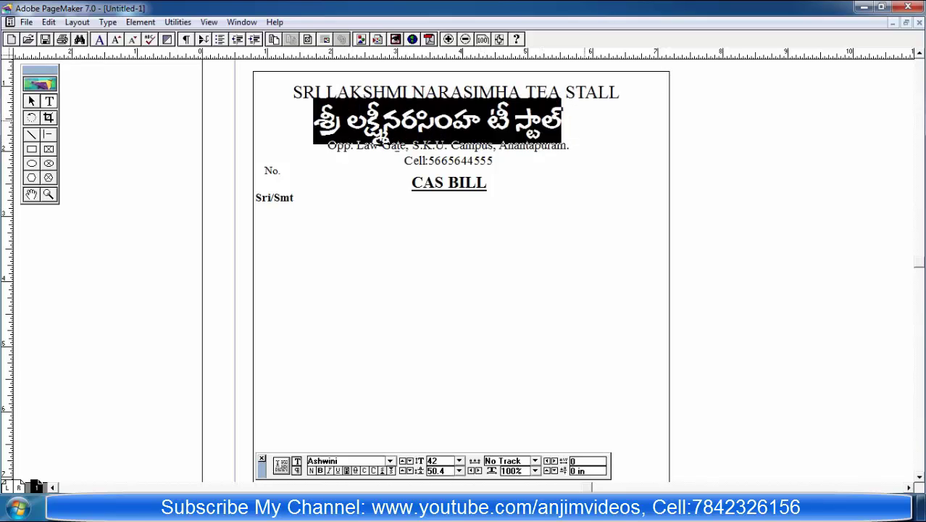
key("ctrl+alt+shift+comma")
key("ctrl+alt+shift+comma")
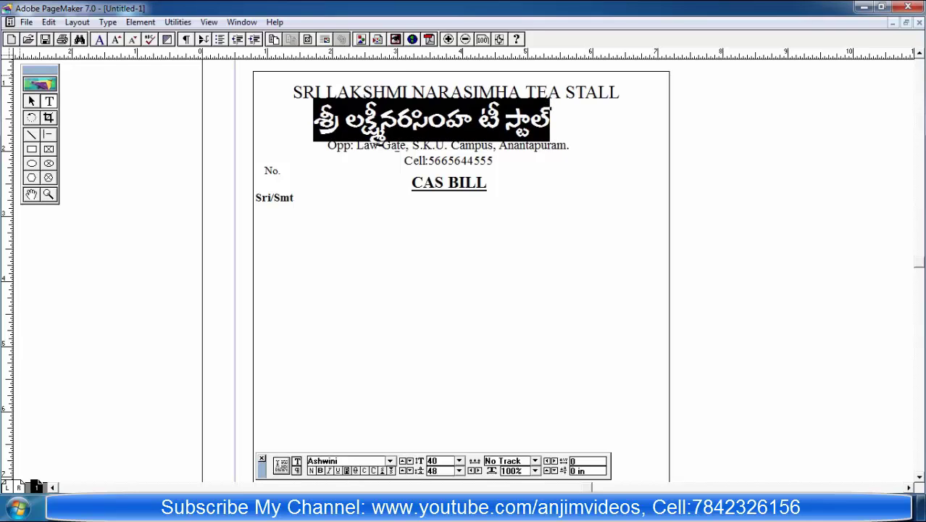
key("shift+F1")
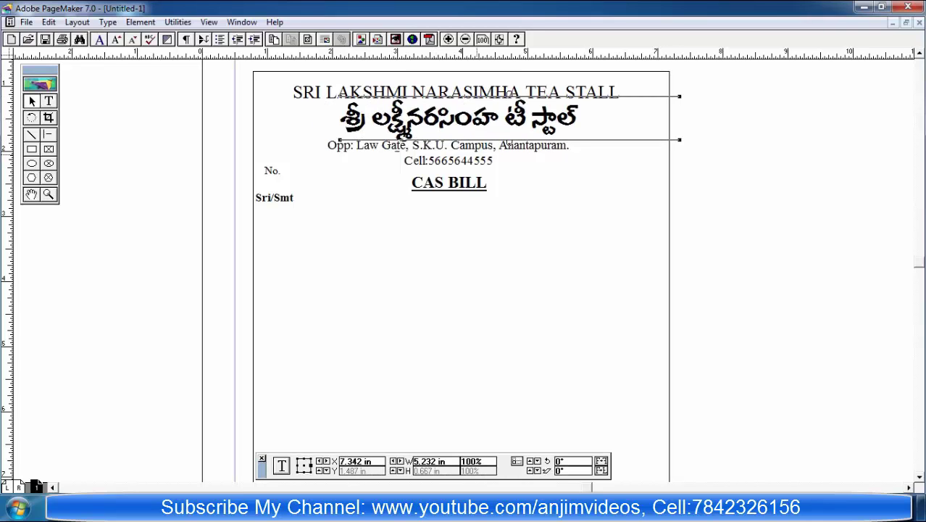
Step: Move the address and cell number block slightly lower
left_click(448, 152)
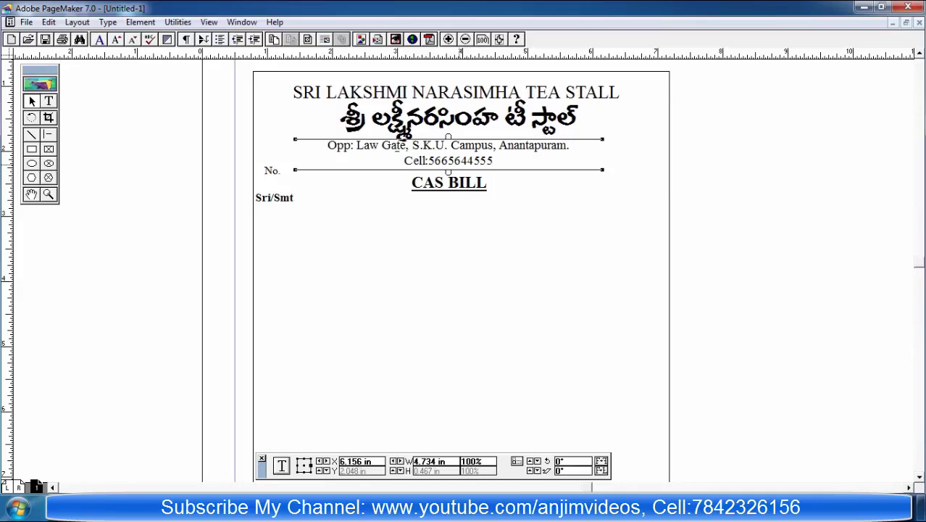
left_click_drag(448, 152, 449, 156)
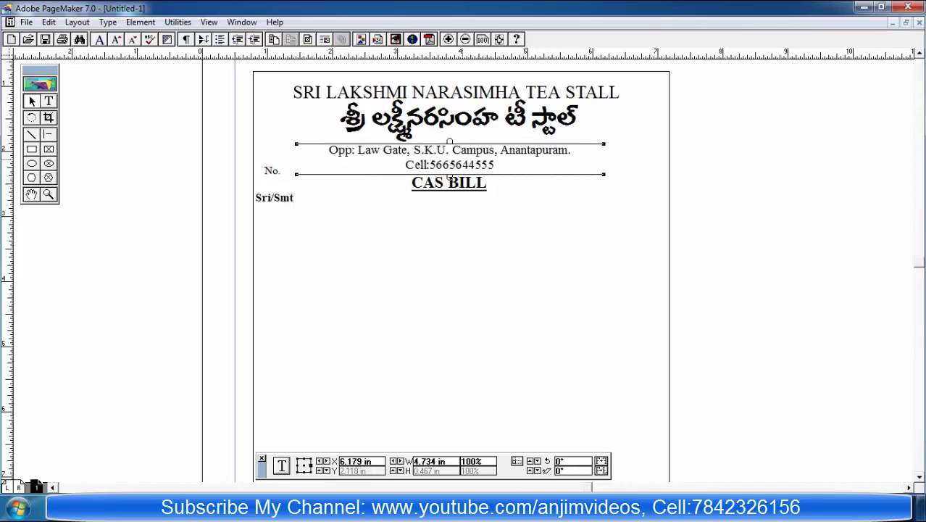
left_click(572, 194)
Step: Enlarge the No. label to 16 pt and shift it right, then zoom out
left_click(450, 183)
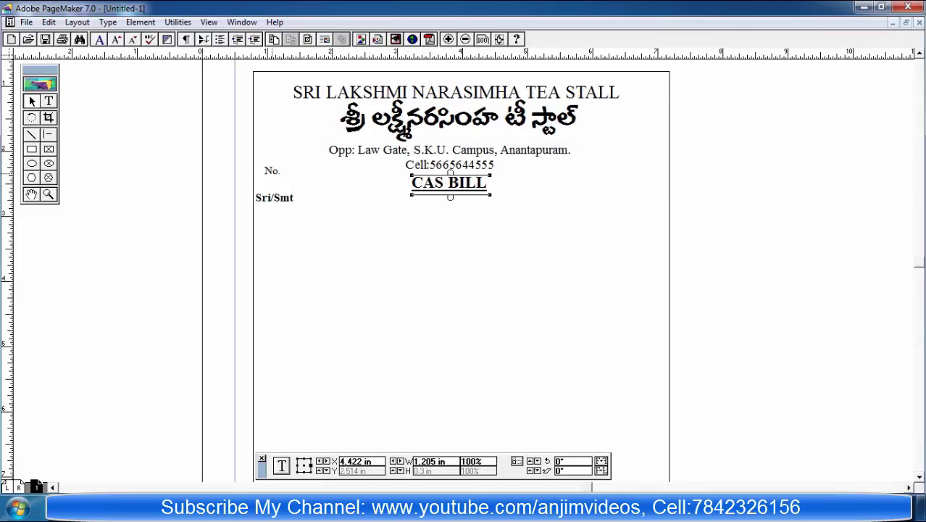
left_click(272, 170)
key("shift+F4")
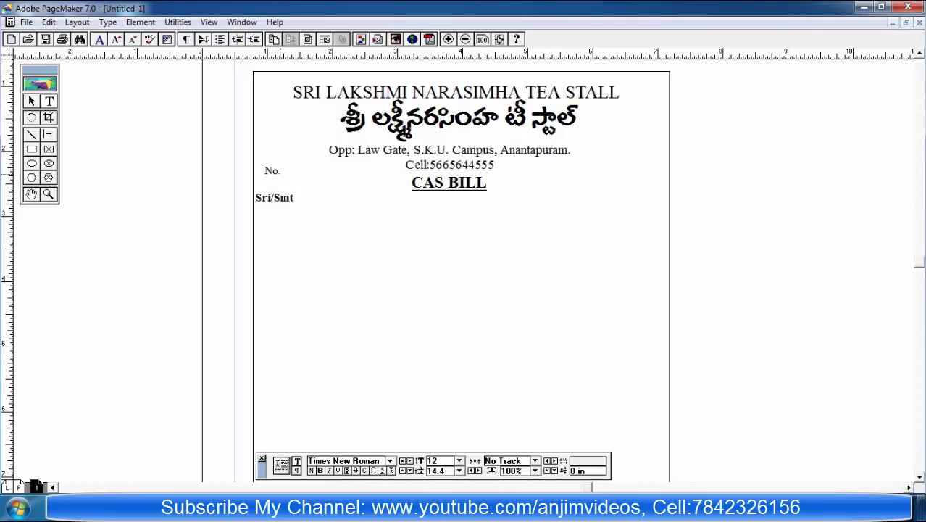
left_click_drag(281, 171, 263, 171)
key("ctrl+alt+shift+period")
key("ctrl+alt+shift+period")
key("ctrl+alt+shift+period")
key("ctrl+alt+shift+period")
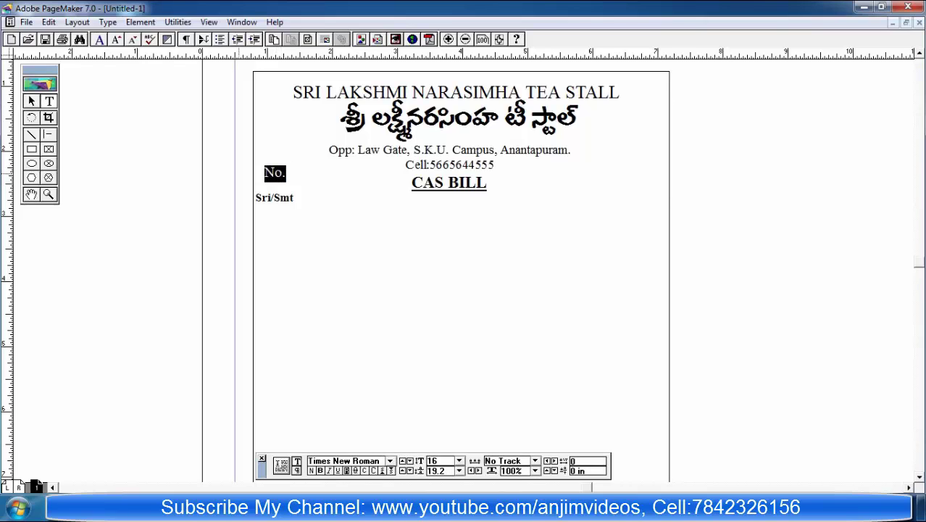
key("shift+F1")
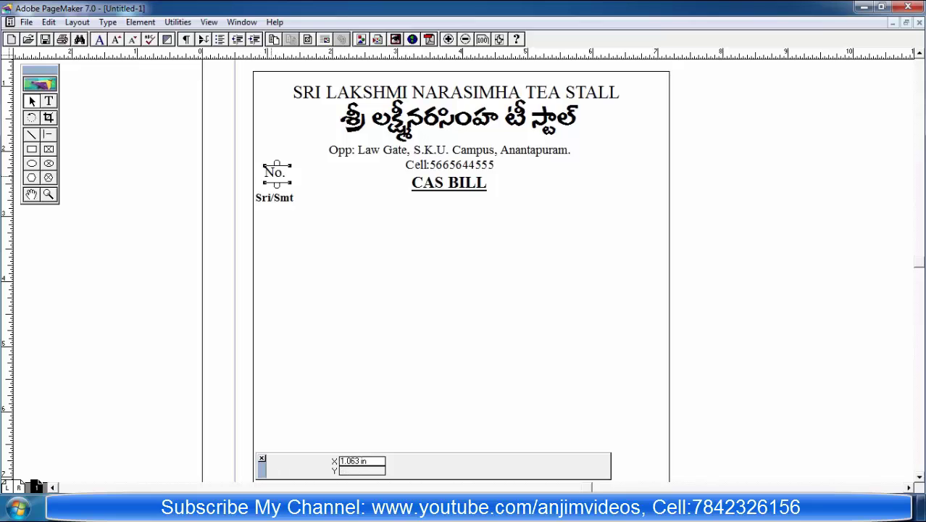
left_click_drag(271, 172, 281, 202)
left_click(278, 199)
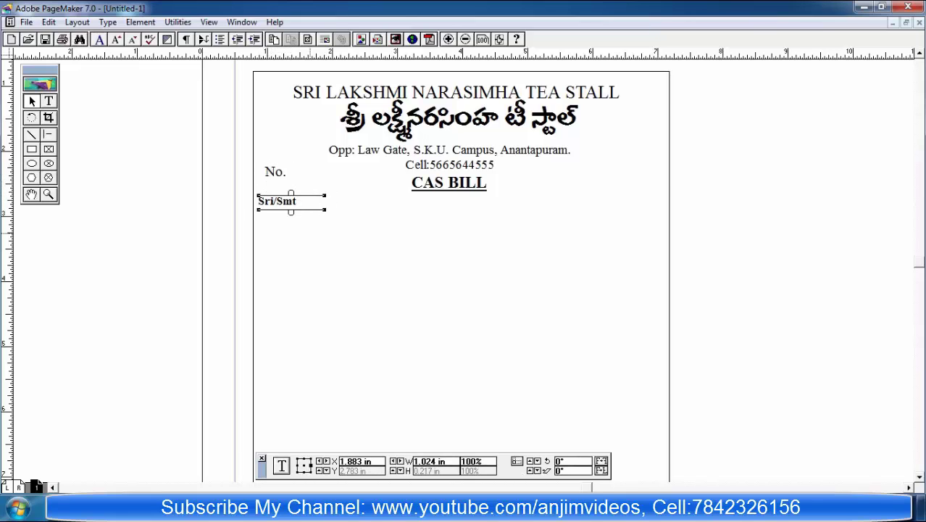
left_click(281, 362)
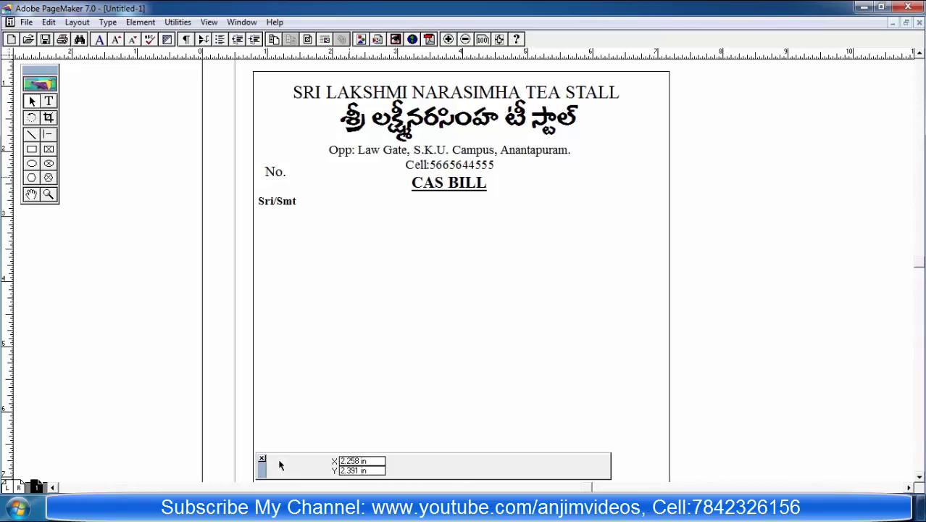
key("ctrl+minus")
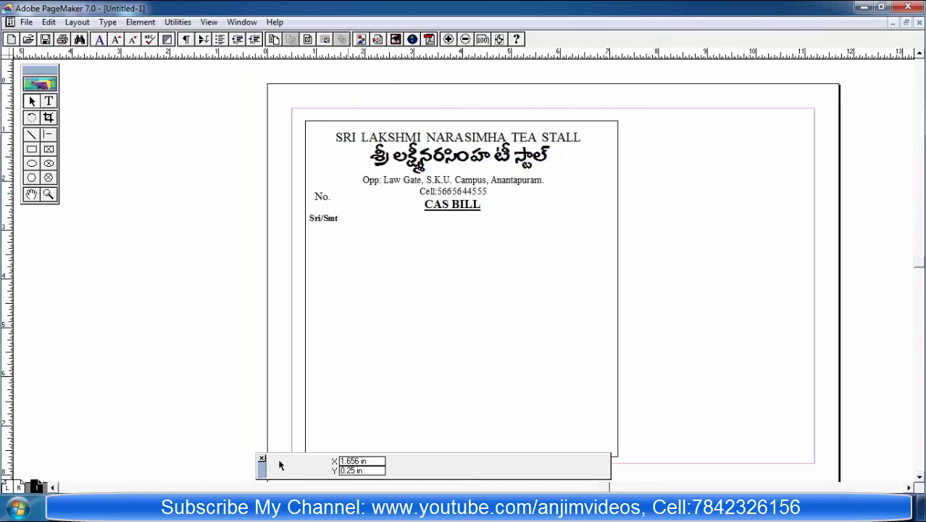
Step: Add a horizontal ruler guide below Sri/Smt and enlarge Sri/Smt to 19 pt
left_click_drag(507, 52, 507, 223)
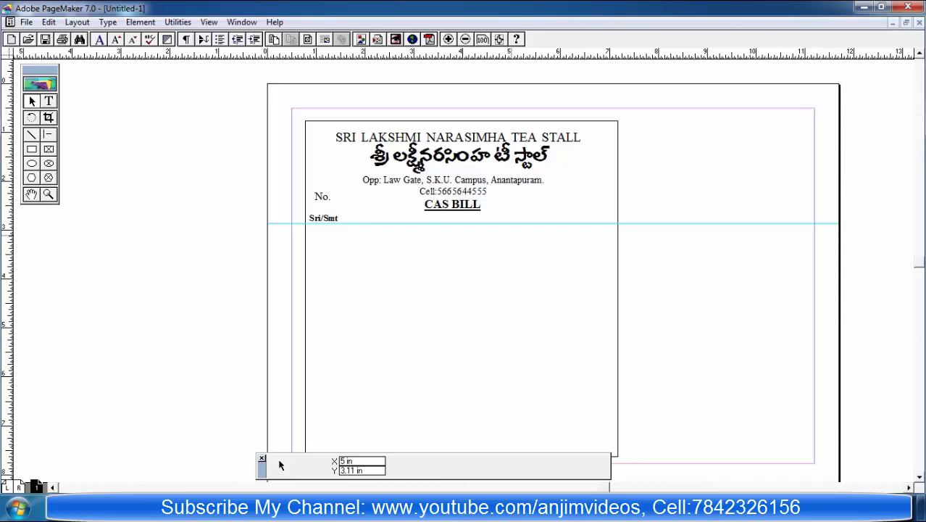
mouse_move(280, 461)
left_mouse_down()
mouse_move(181, 358)
mouse_move(257, 459)
mouse_move(289, 465)
left_mouse_up()
left_click(49, 102)
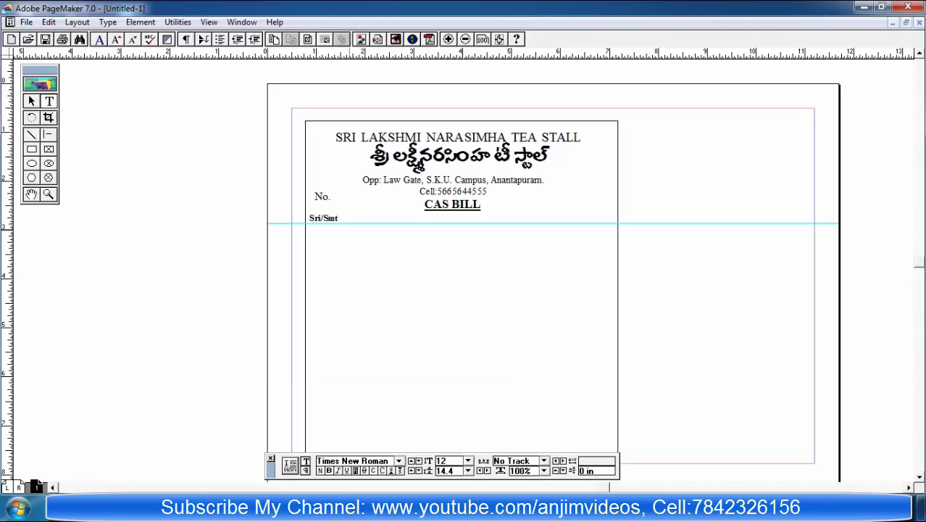
key("shift+Home")
key("ctrl+alt+shift+period")
key("ctrl+alt+shift+period")
key("ctrl+alt+shift+period")
key("ctrl+alt+shift+period")
key("ctrl+alt+shift+period")
key("ctrl+alt+shift+period")
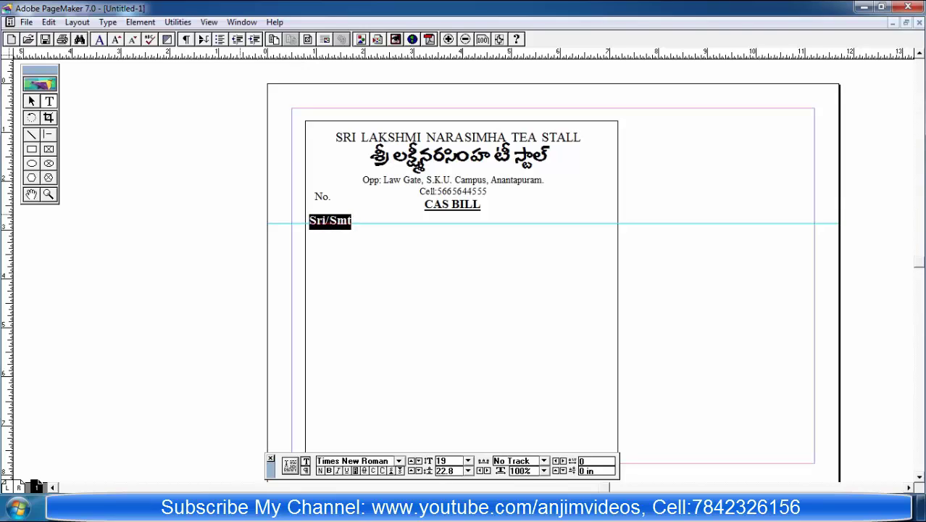
key("Escape")
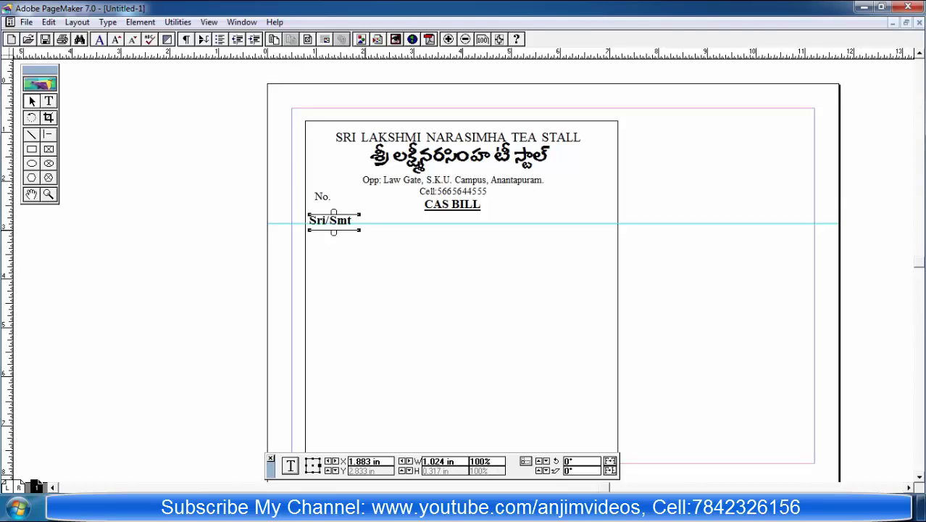
key("Tab")
key("shift+alt+F1")
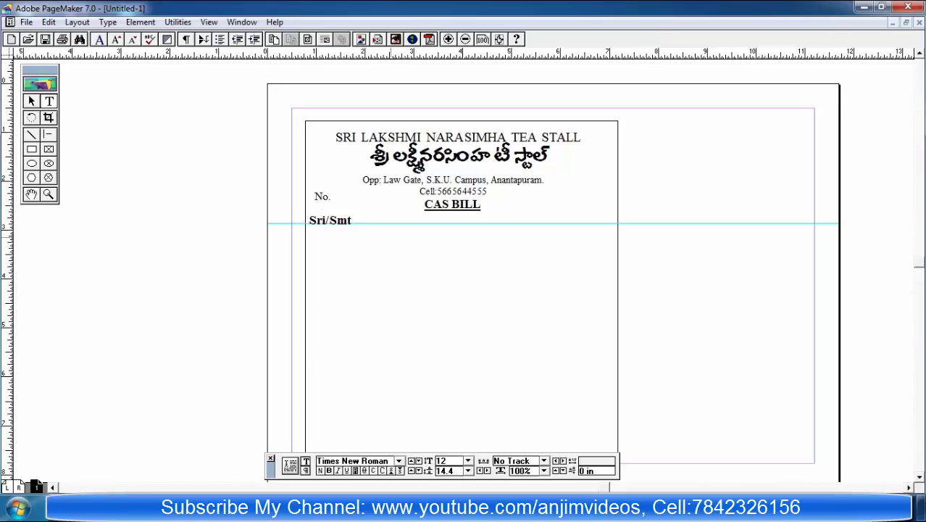
key("ctrl+a")
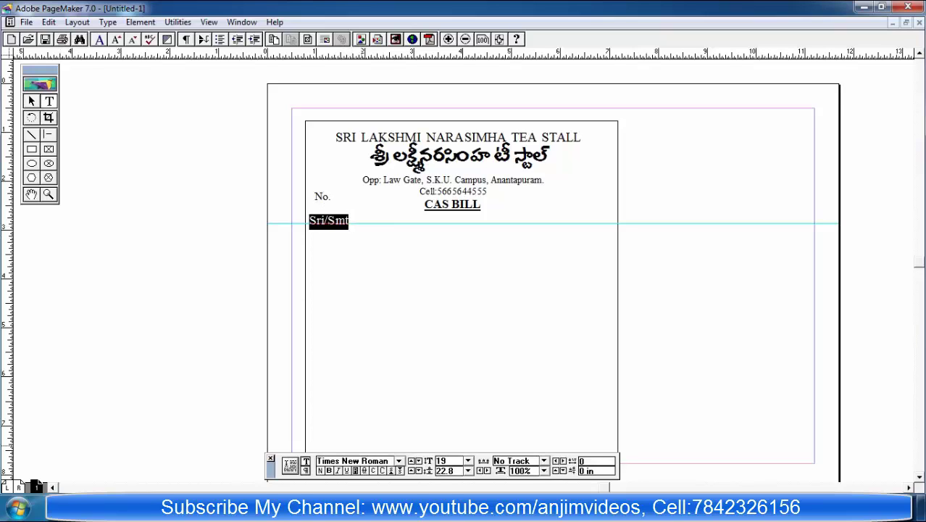
left_click(292, 375)
key("shift+F1")
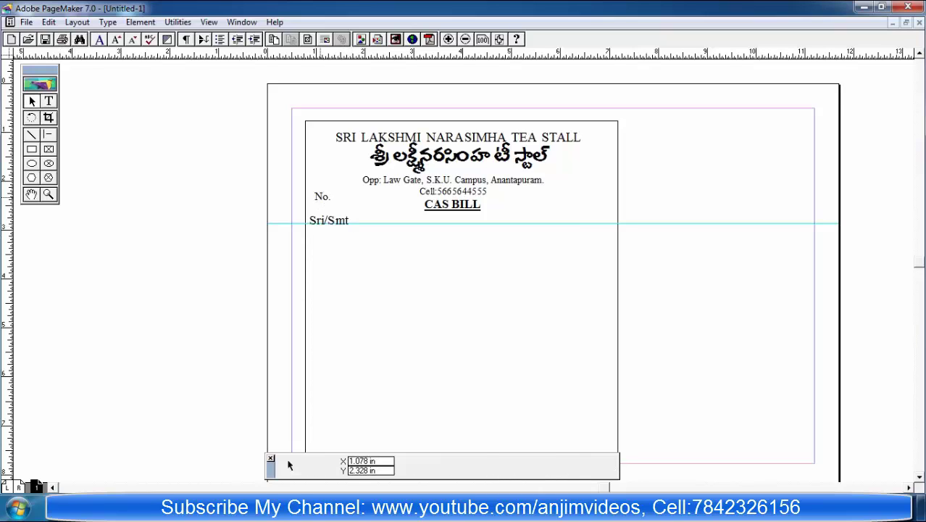
Step: Nudge the No. label slightly left and fine-tune the guide just below Sri/Smt
left_click(321, 196)
key("Left")
key("Left")
key("Left")
key("Left")
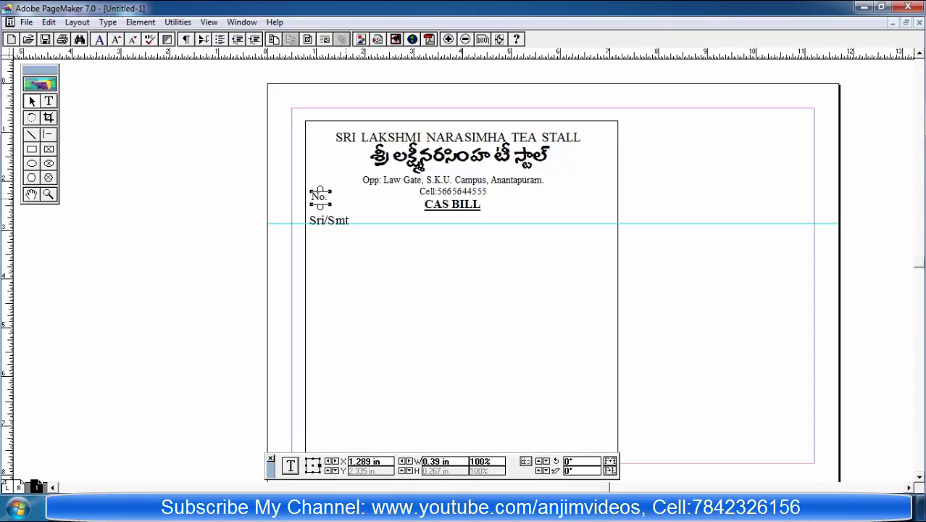
left_click(452, 202)
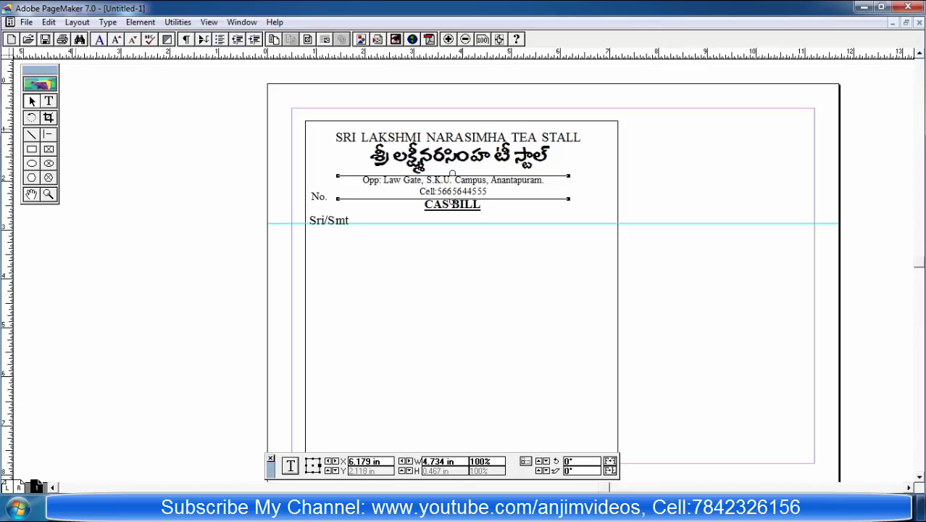
left_click(458, 137)
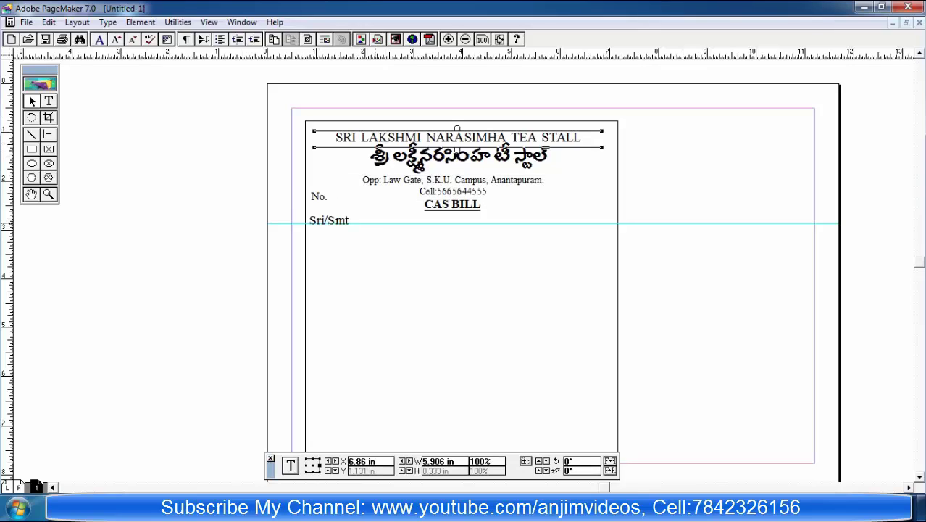
left_click_drag(464, 223, 463, 226)
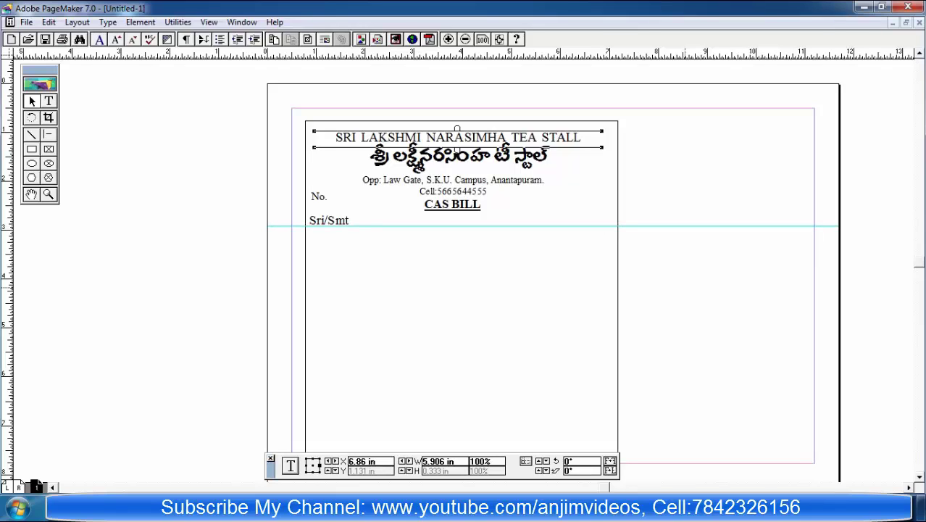
Step: Place the index deity image and size it at the top left beside the English heading
key("alt")
key("f")
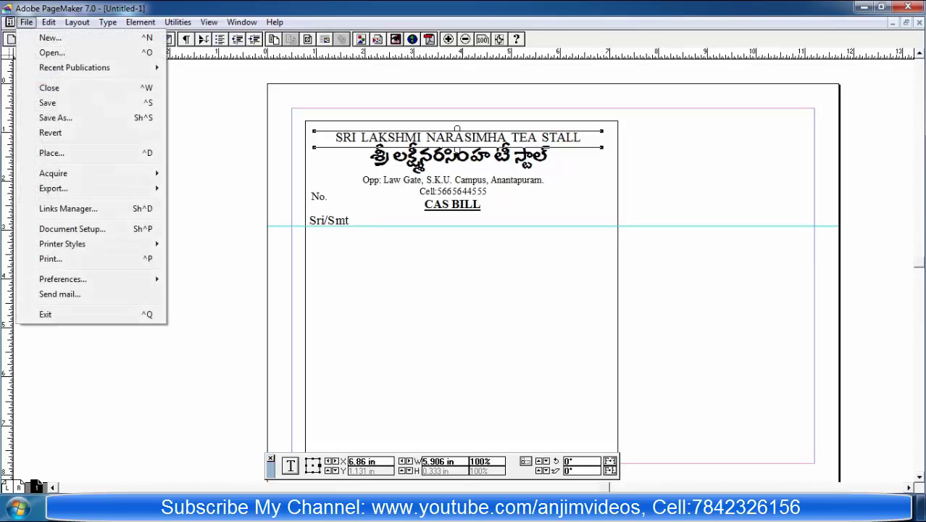
key("l")
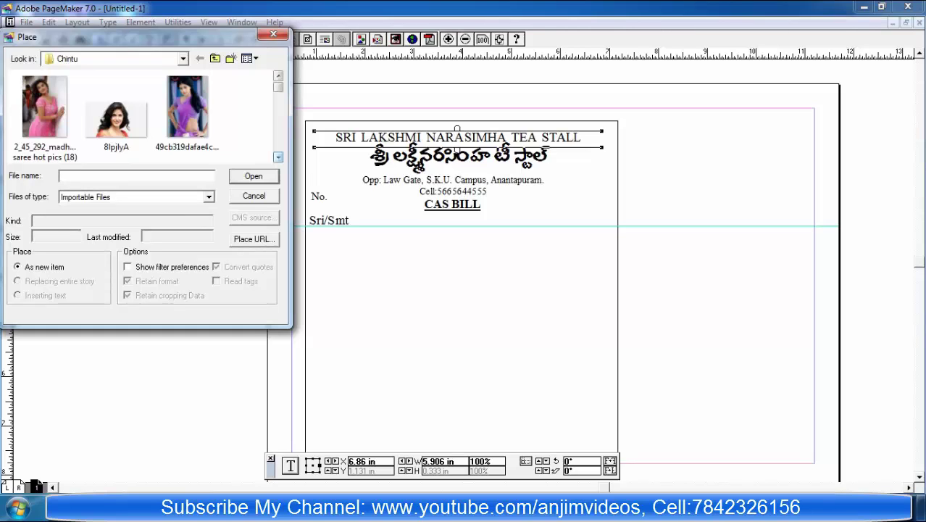
left_click(278, 157)
left_click(278, 157)
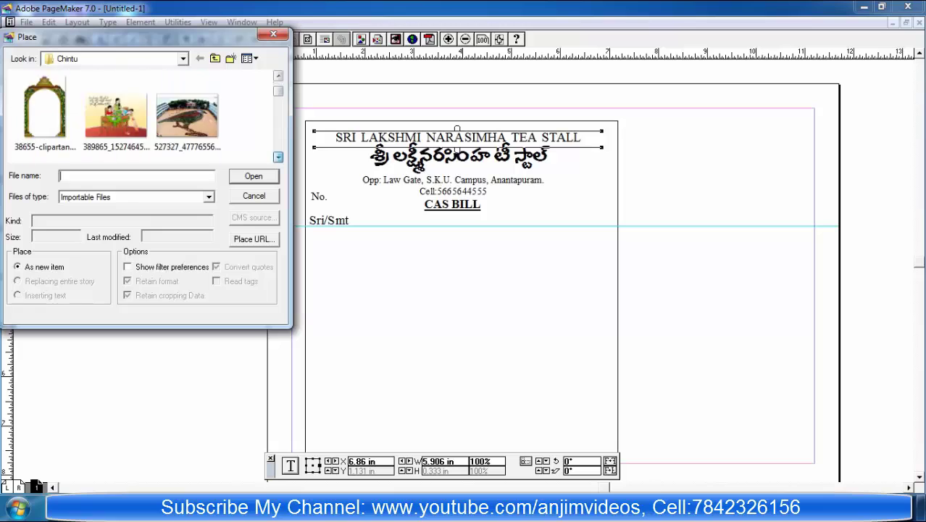
left_click(279, 158)
left_click(278, 158)
left_click(278, 158)
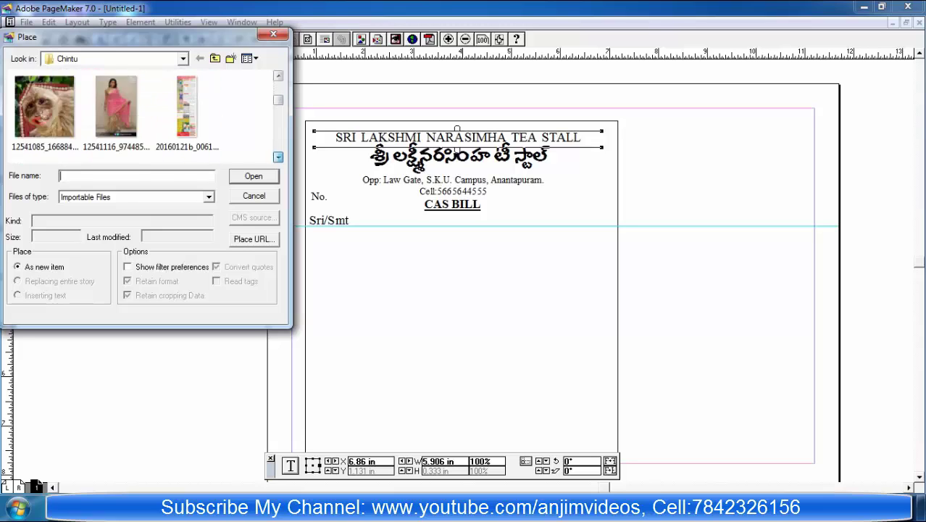
left_click(278, 157)
left_click(278, 157)
left_click(279, 157)
left_click(278, 157)
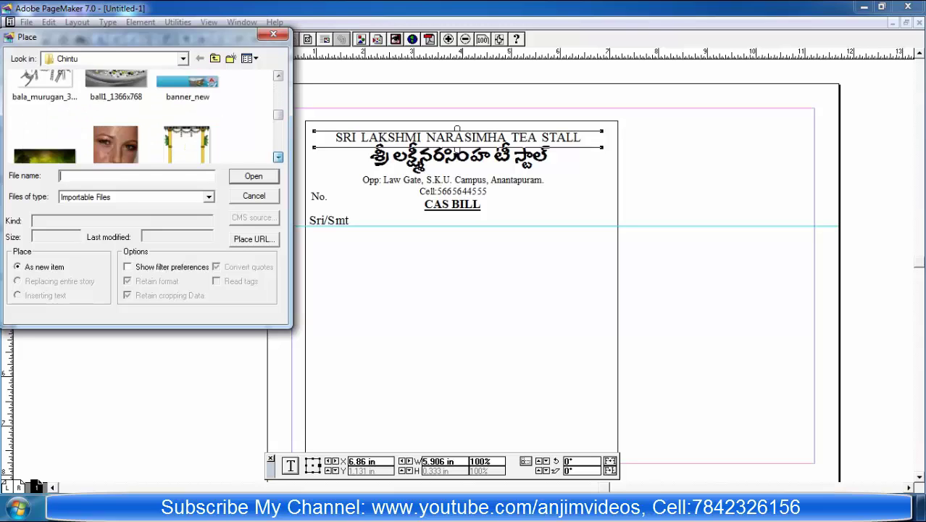
left_click(278, 157)
left_click(278, 157)
left_click(279, 157)
left_click(278, 157)
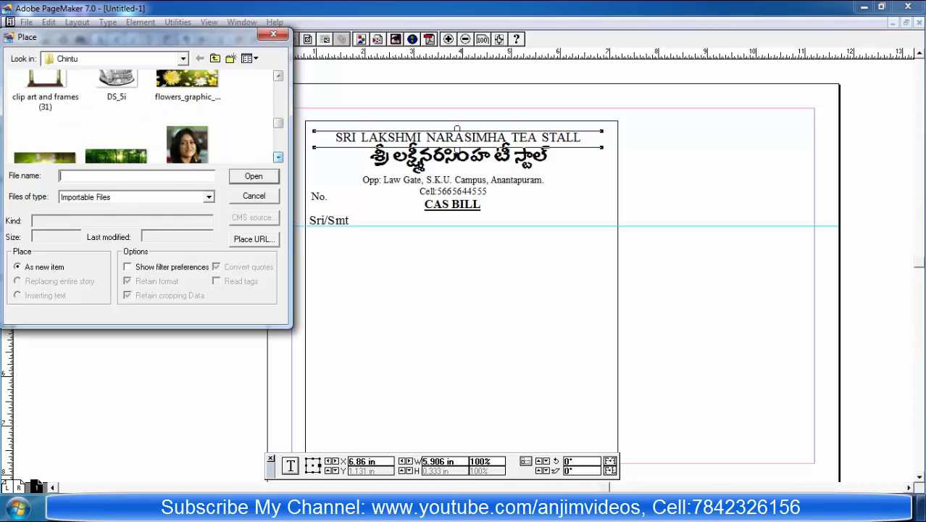
left_click(278, 157)
left_click(278, 157)
left_click(45, 108)
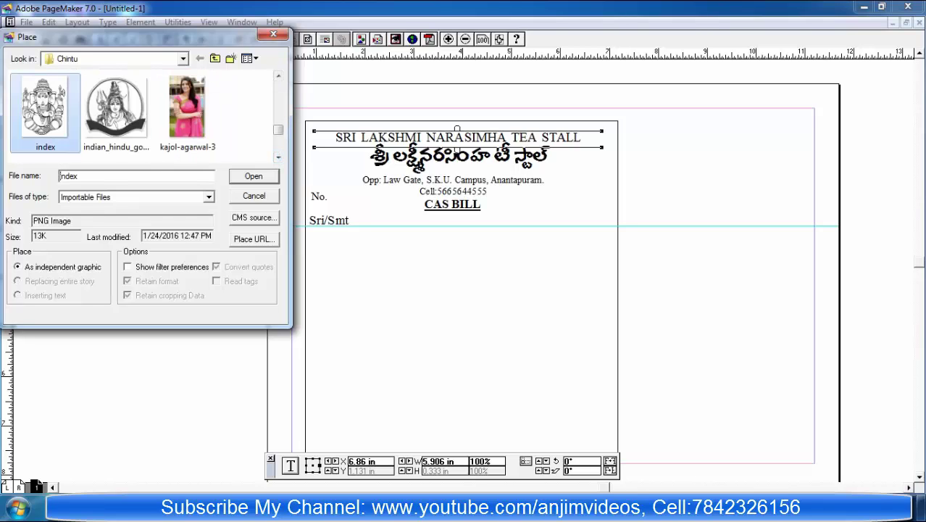
left_click(253, 176)
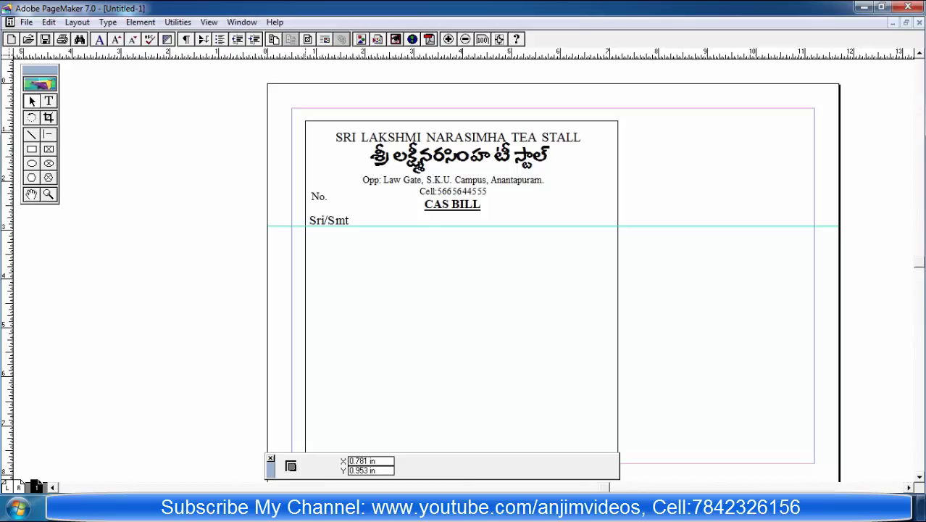
left_click(307, 129)
left_click_drag(307, 138, 335, 157)
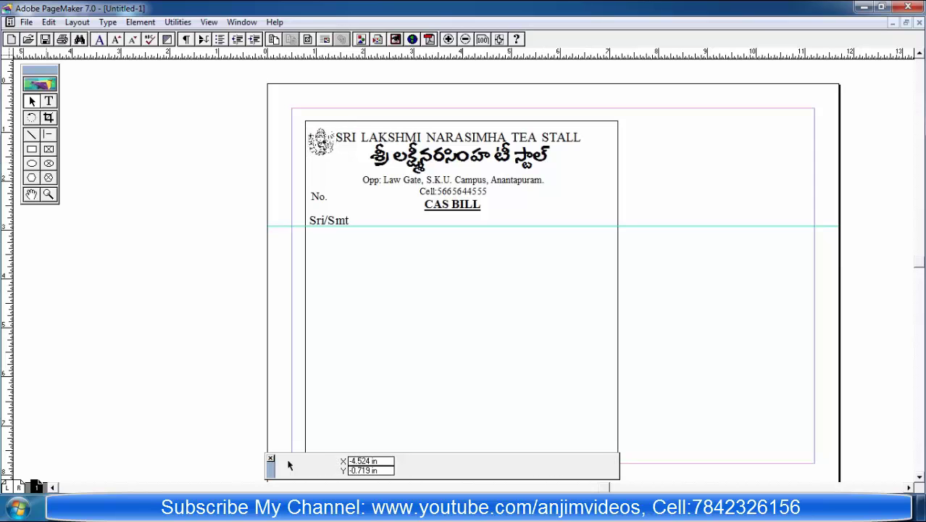
Step: Place the DS_5i deity image and size it in the bill's top-right corner
key("alt+f")
key("Down")
key("Down")
key("Return")
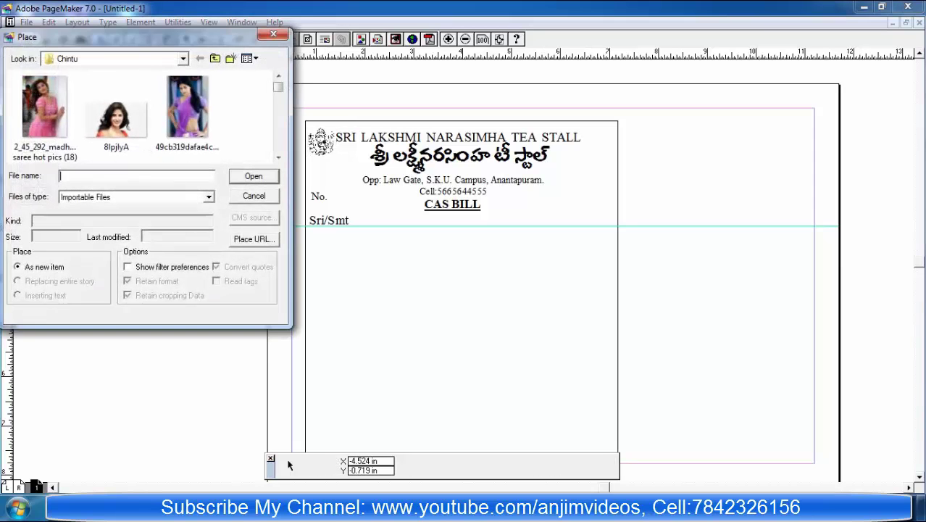
scroll(287, 464, "down", 5)
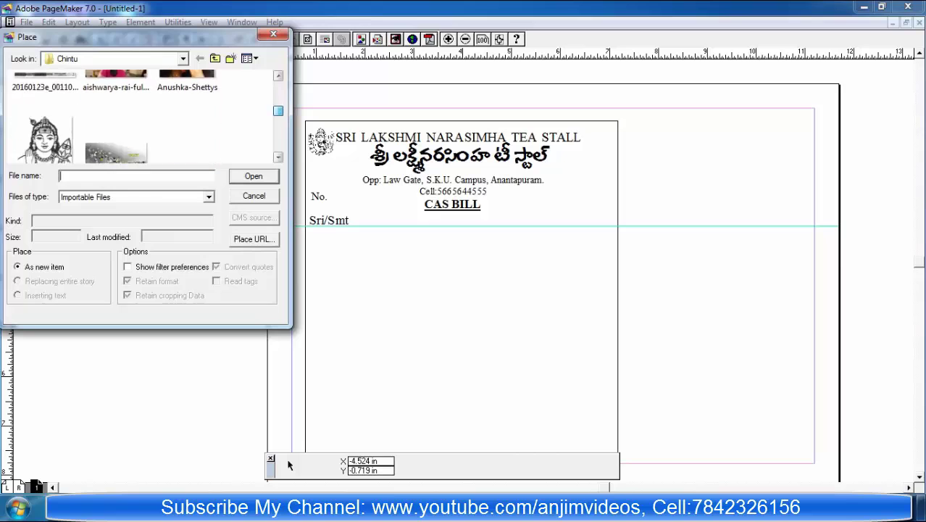
scroll(287, 464, "down", 3)
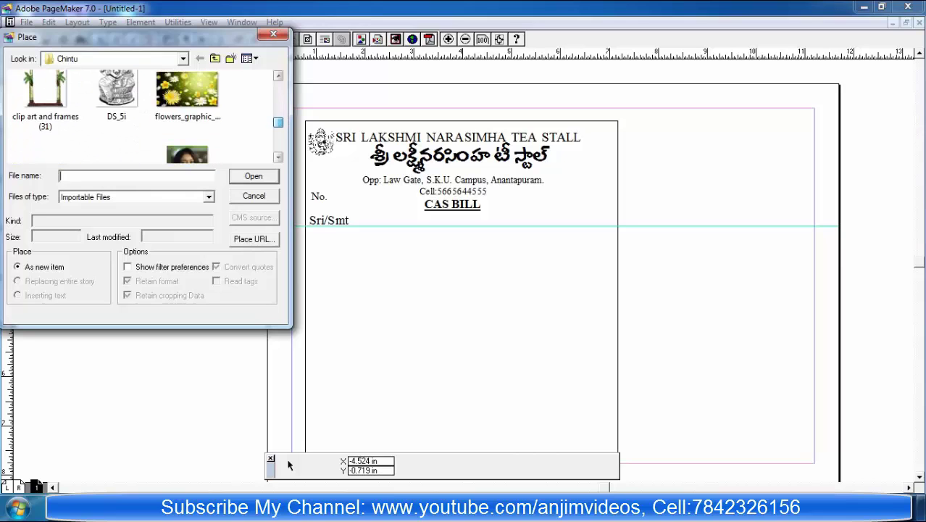
key("Right")
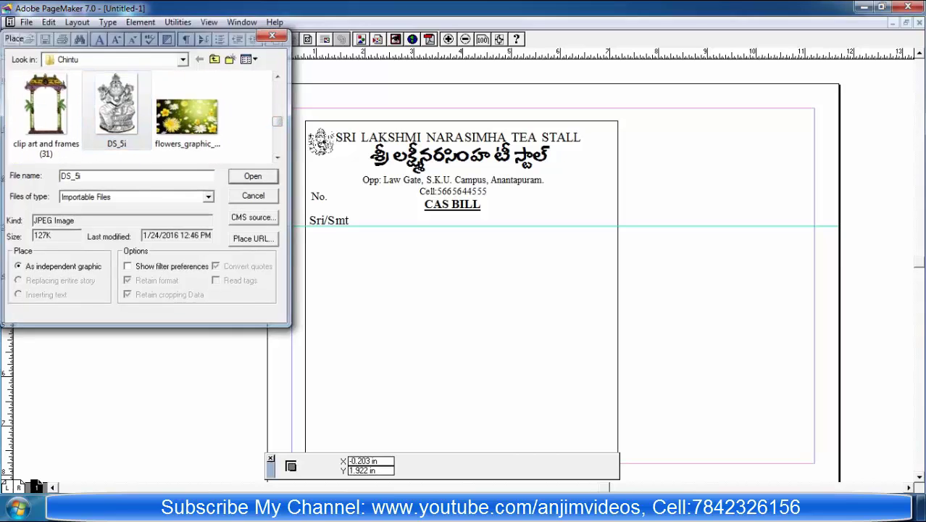
key("Return")
left_click_drag(581, 126, 614, 162)
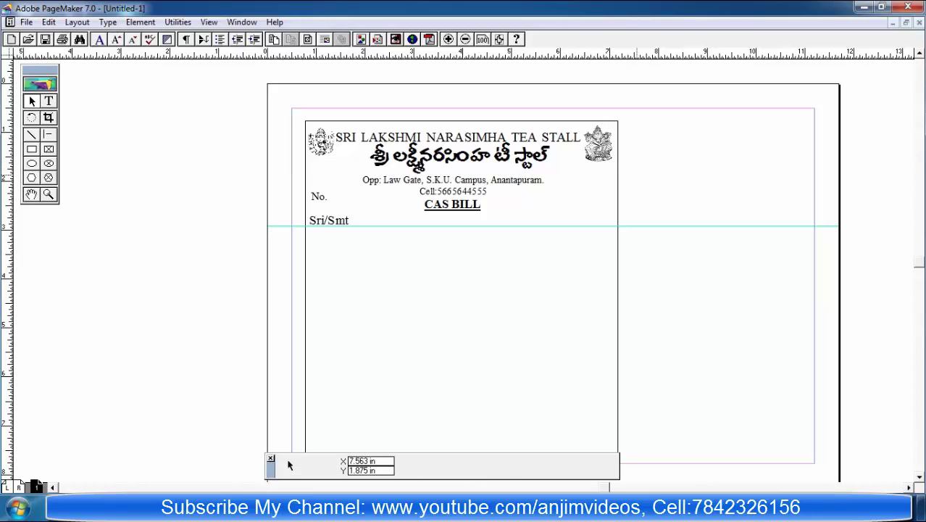
left_click(549, 292)
Step: Remove the horizontal guide and the horizontal rule under the Sri/Smt line
key("shift+F3")
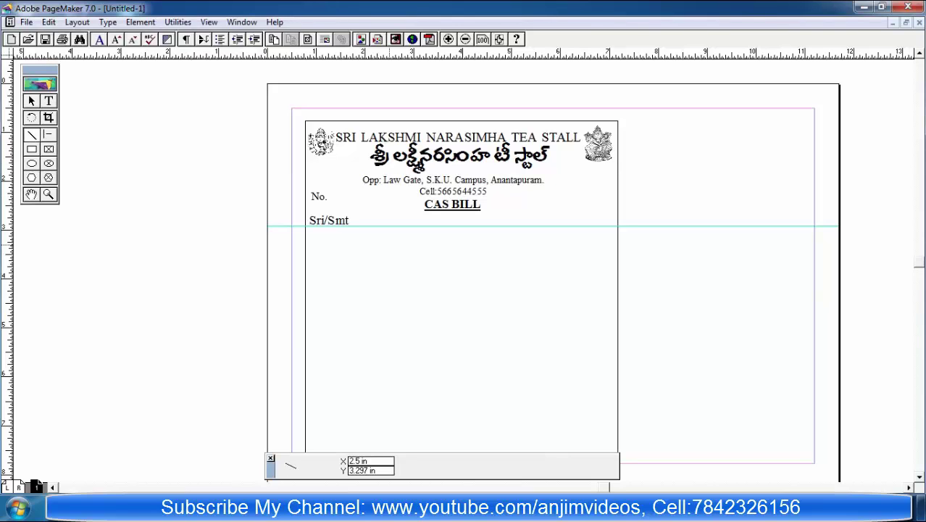
left_click_drag(305, 226, 590, 226)
left_click(31, 101)
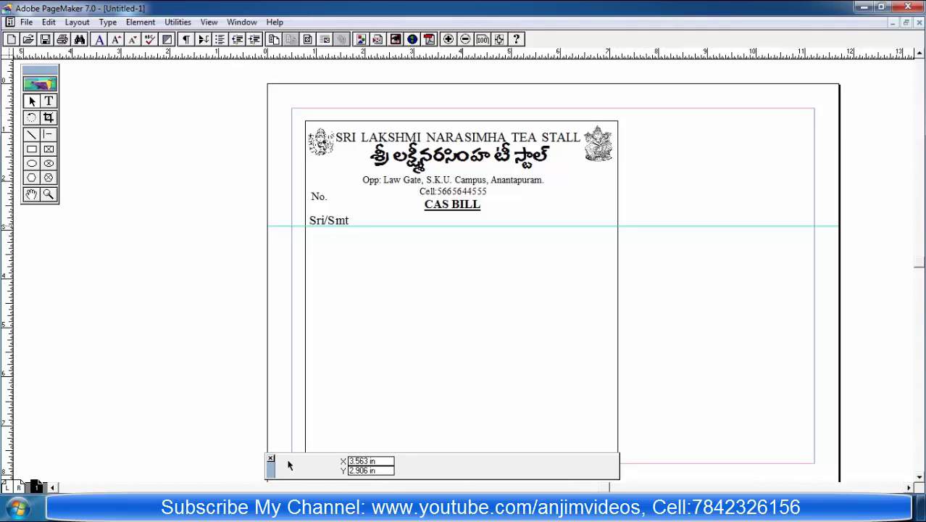
right_click(441, 226)
left_click(478, 317)
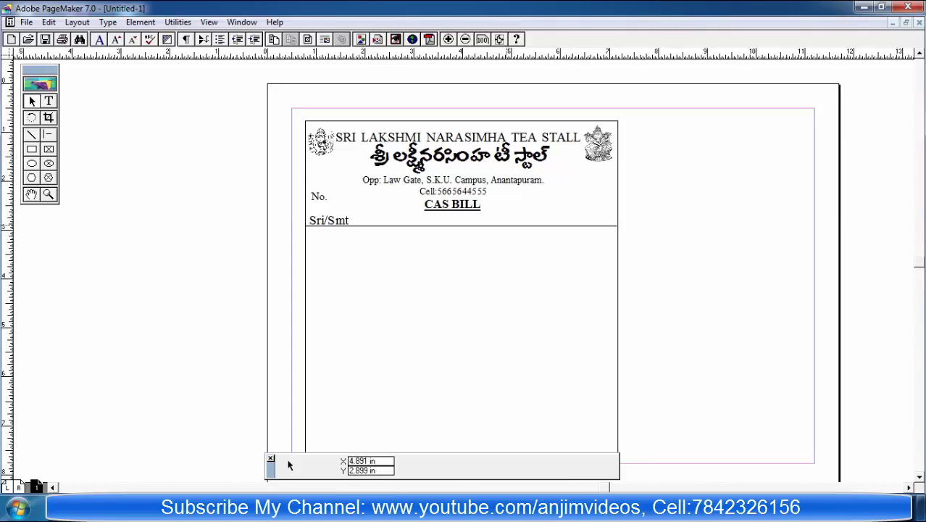
left_click(435, 226)
key("Delete")
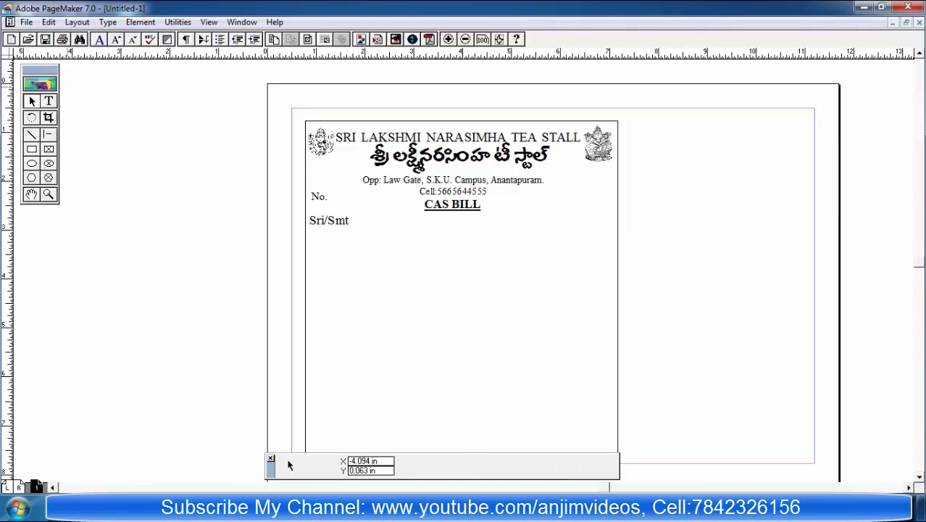
Step: Draw a thin rectangle below Sri/Smt and stretch it to the bill's right border
left_click(32, 149)
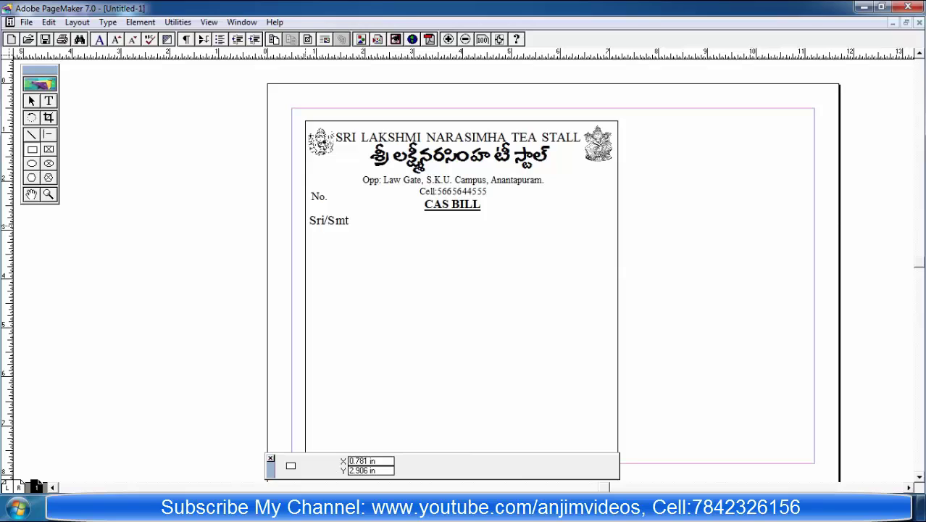
left_click_drag(305, 225, 616, 248)
left_click(474, 205)
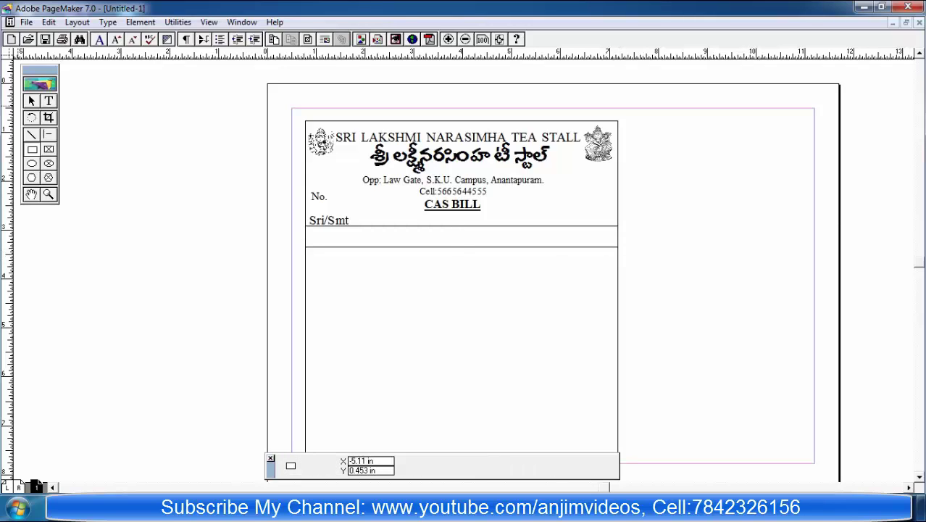
key("shift+F1")
left_click(616, 247)
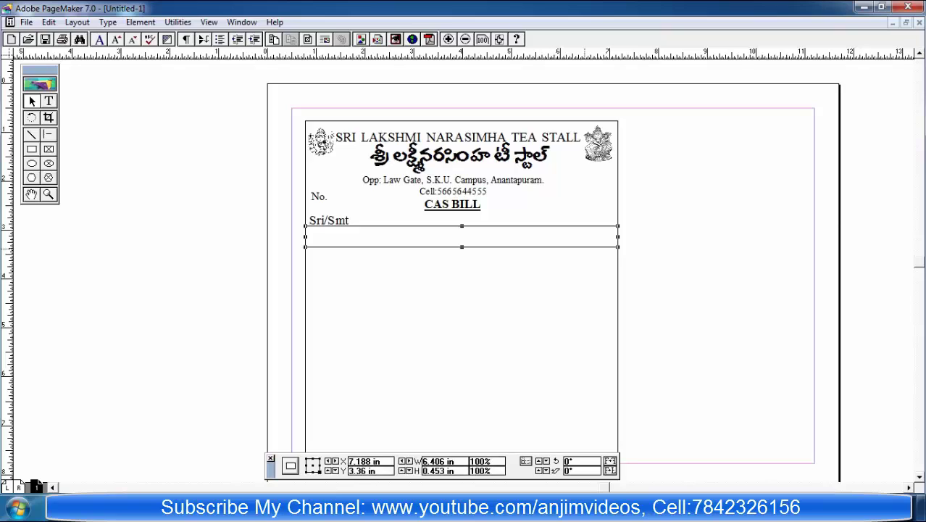
mouse_move(617, 237)
left_mouse_down()
mouse_move(626, 236)
mouse_move(617, 236)
left_mouse_up()
left_click(286, 435)
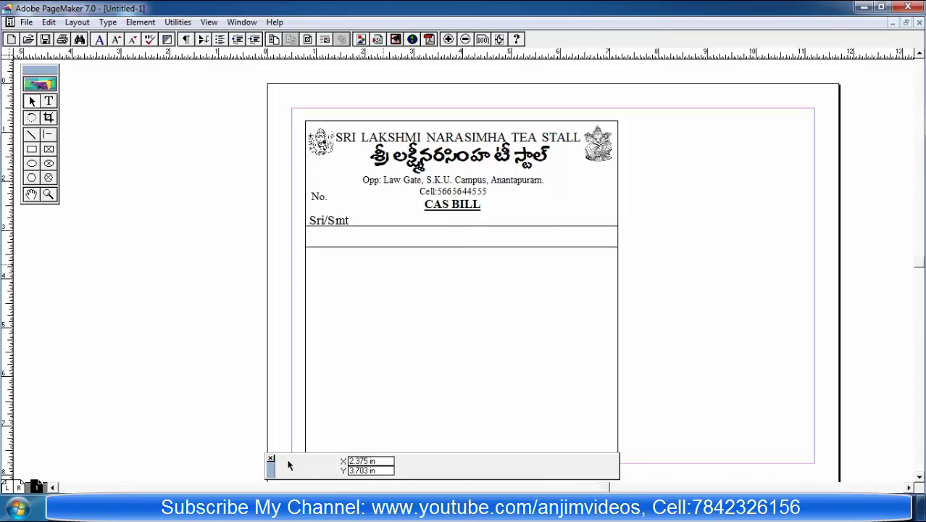
Step: Add an underscore fill line after Sri/Smt and widen its text block across the bill
key("shift+alt+F1")
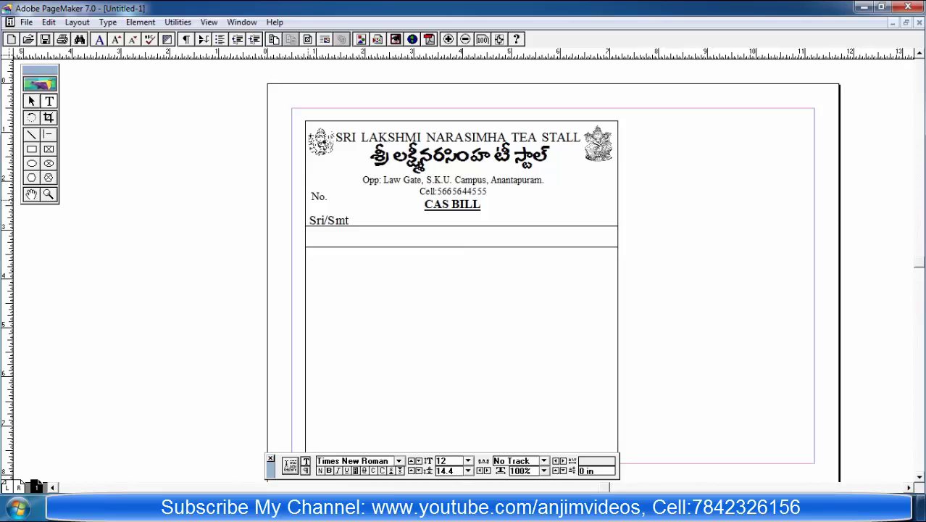
left_click(350, 221)
type("____")
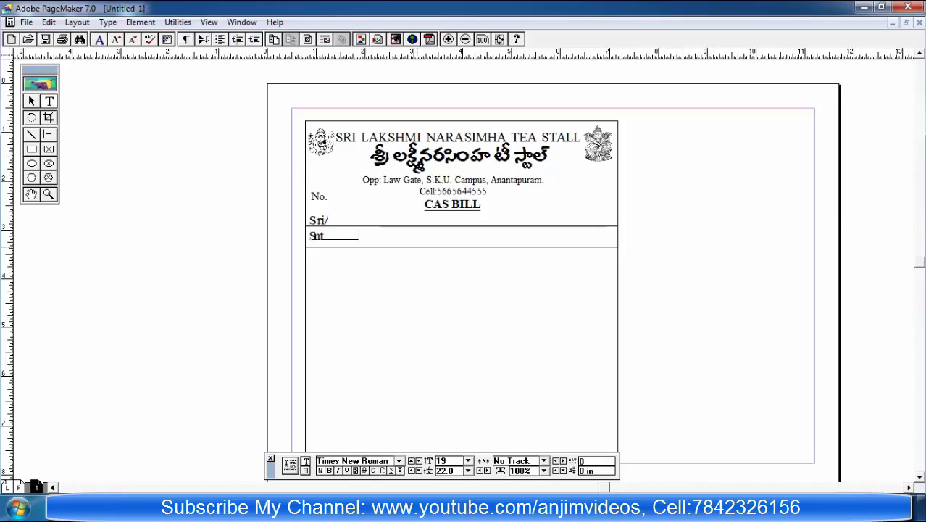
key("ctrl+space")
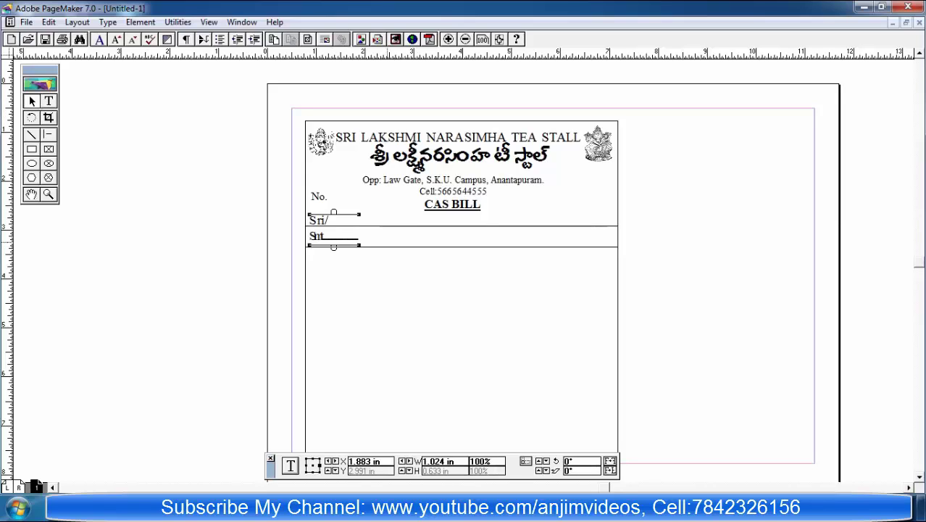
left_click_drag(360, 245, 618, 244)
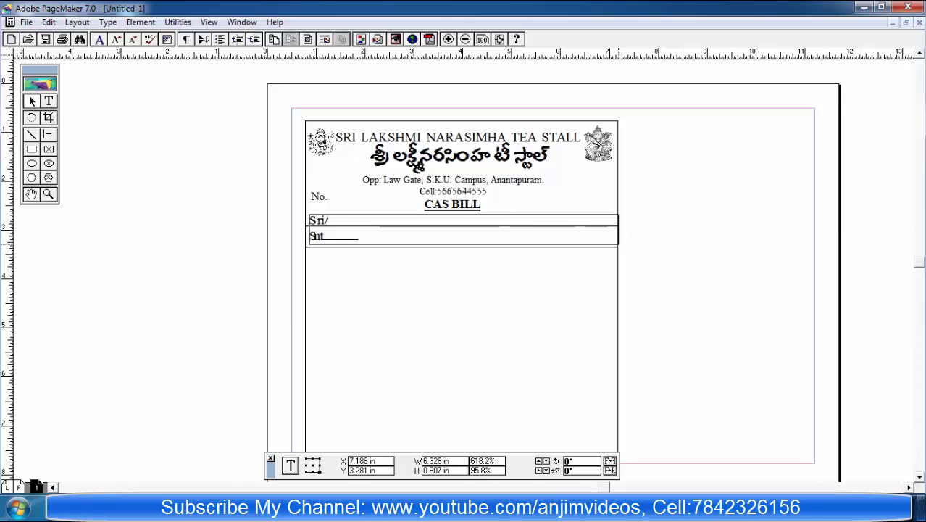
left_click(451, 251)
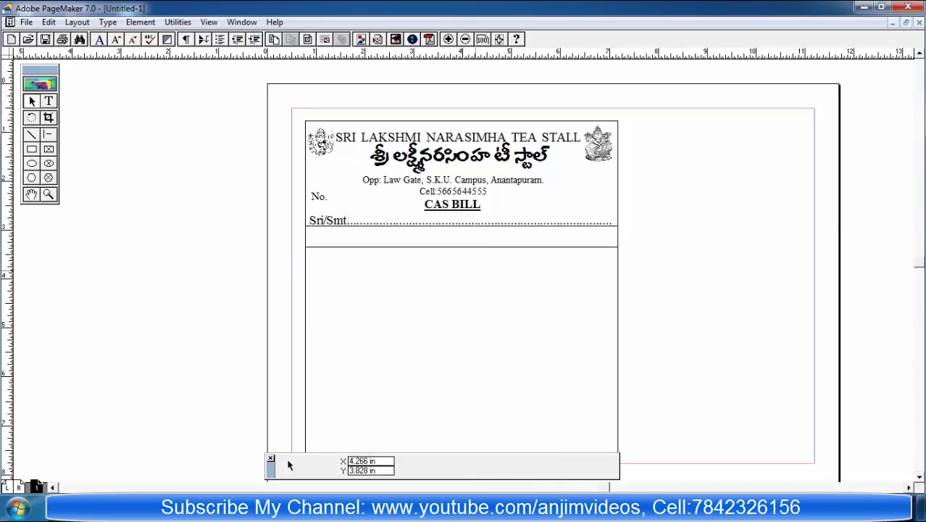
Step: Nudge the box one step down and the Sri/Smt text two steps down
left_click(365, 227)
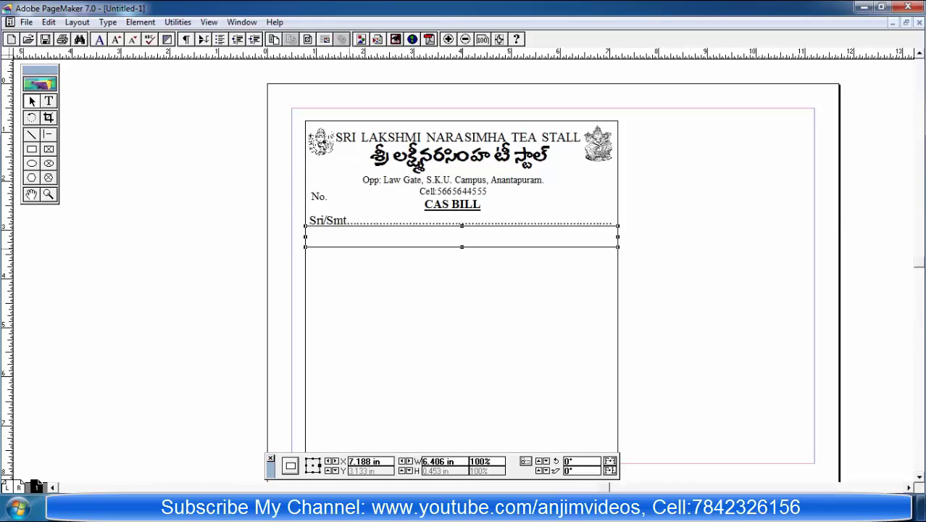
key("Down")
key("Down")
key("Down")
key("Down")
key("Down")
key("Down")
key("Down")
key("Down")
key("Down")
key("Down")
key("Down")
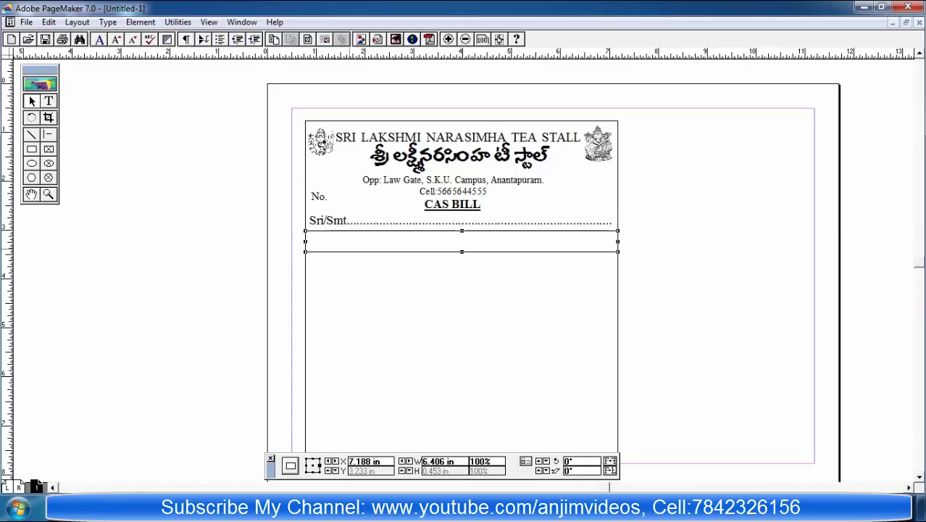
key("Tab")
key("Down")
key("Down")
key("Down")
key("Down")
key("Down")
key("Down")
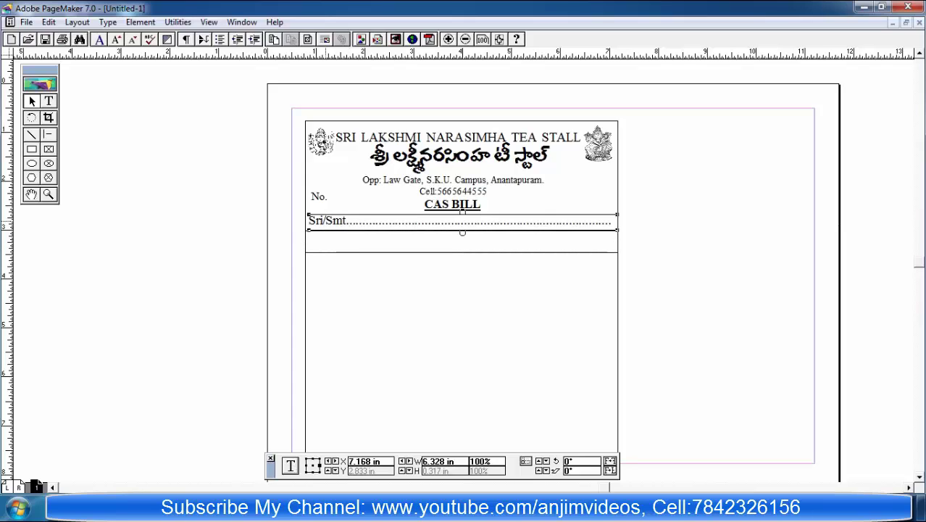
key("Down")
key("Down")
key("Down")
key("Down")
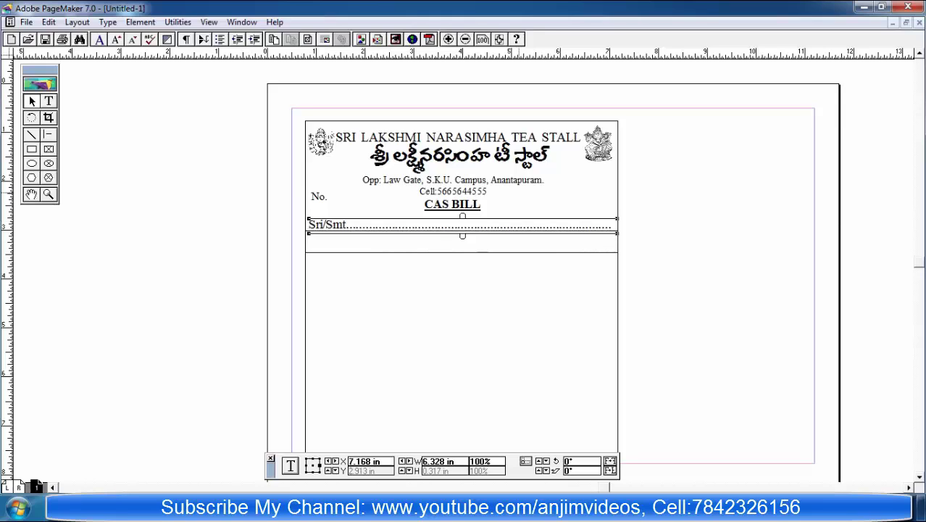
left_click(471, 186)
left_click(48, 101)
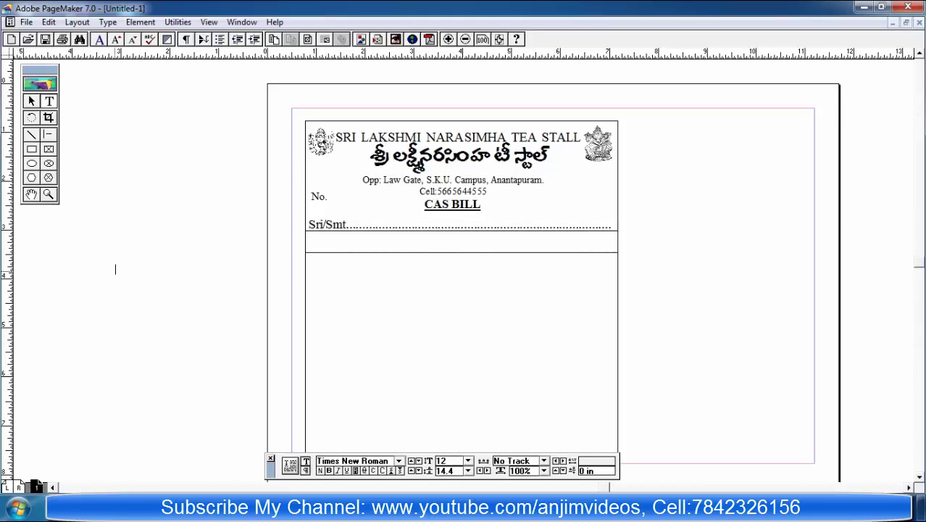
Step: Type 'DAte:.....................' on the pasteboard and move it beside CAS BILL
left_click(116, 269)
type("<óS")
key("BackSpace")
key("ctrl+alt+shift+t")
type("DAte:.....................")
key("Escape")
left_click(218, 239)
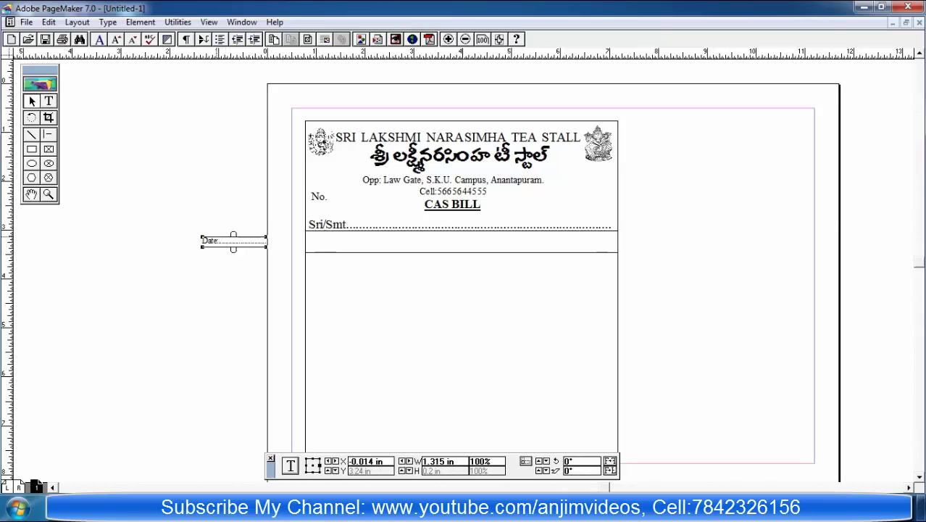
left_click_drag(218, 239, 549, 211)
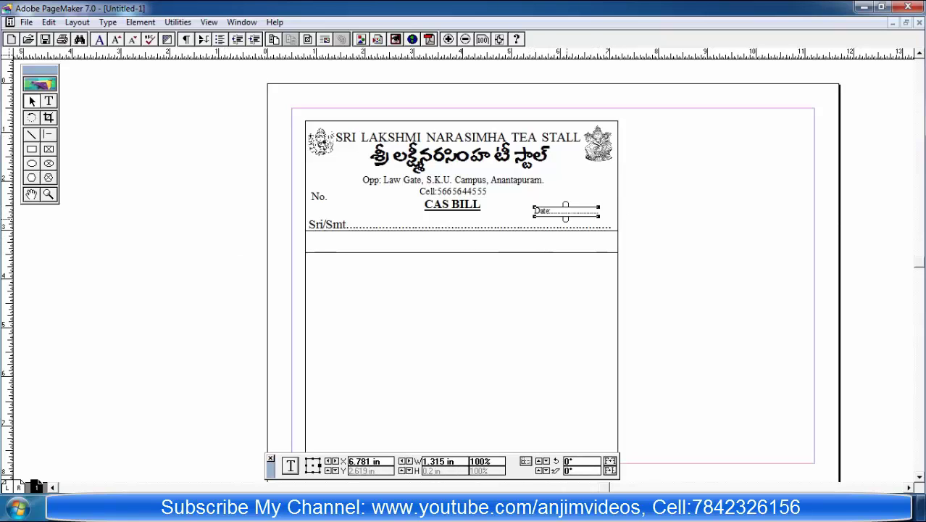
key("ctrl+shift+a")
Step: Enlarge the Date: text to 14 pt and widen its block toward the right border
key("shift+F4")
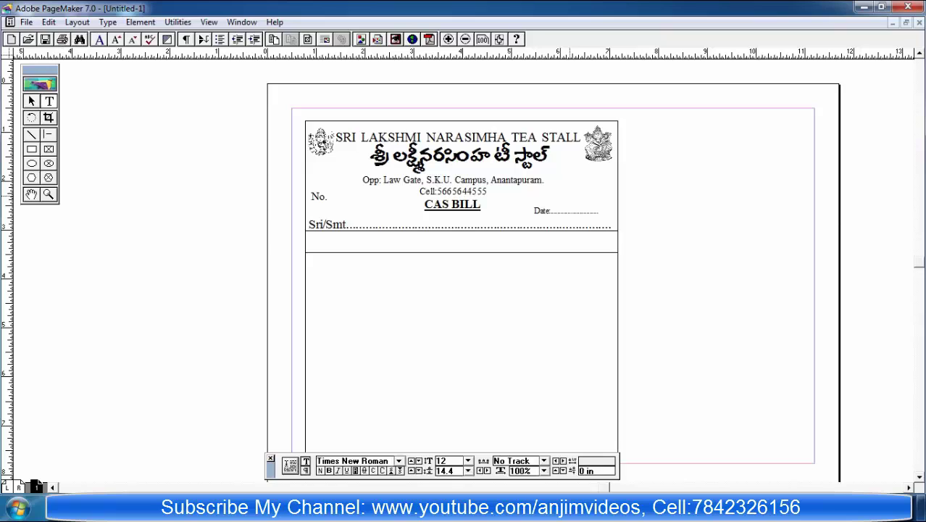
left_click_drag(600, 216, 466, 216)
key("ctrl+shift+period")
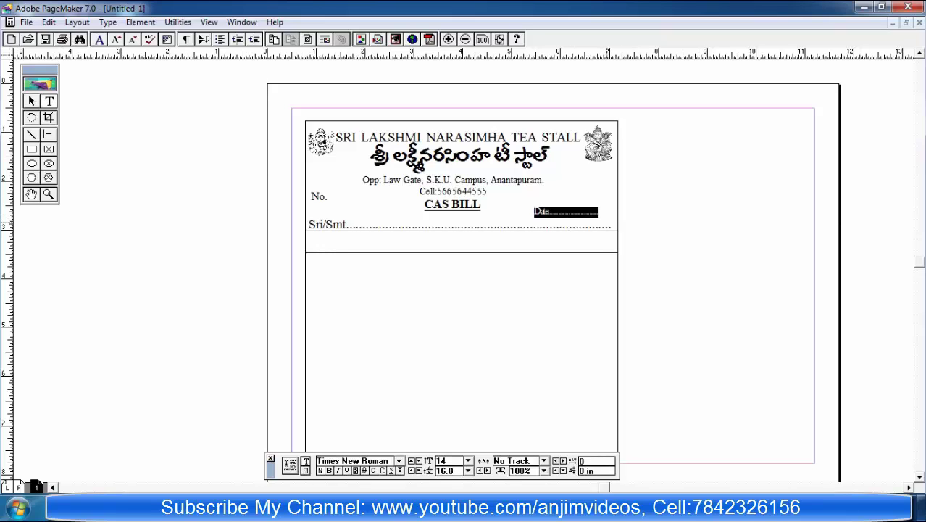
left_click(352, 223)
left_click(31, 100)
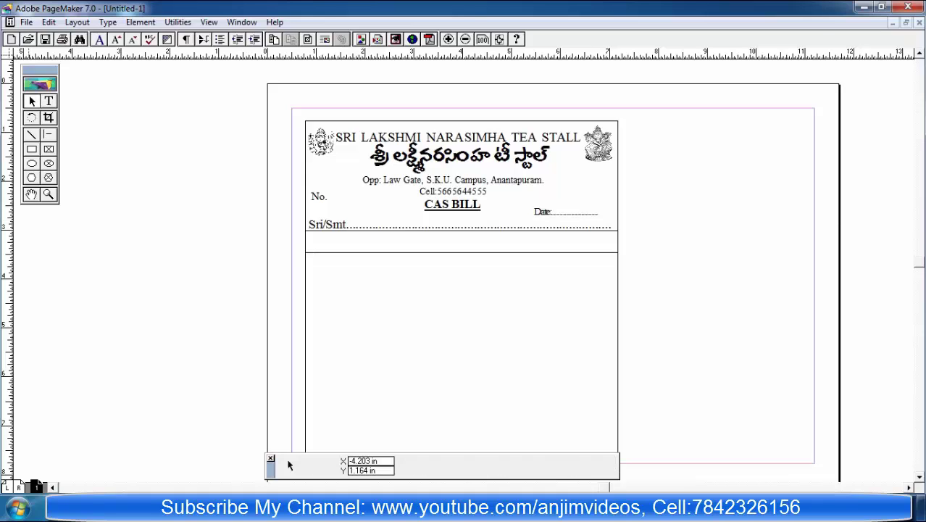
left_click(536, 212)
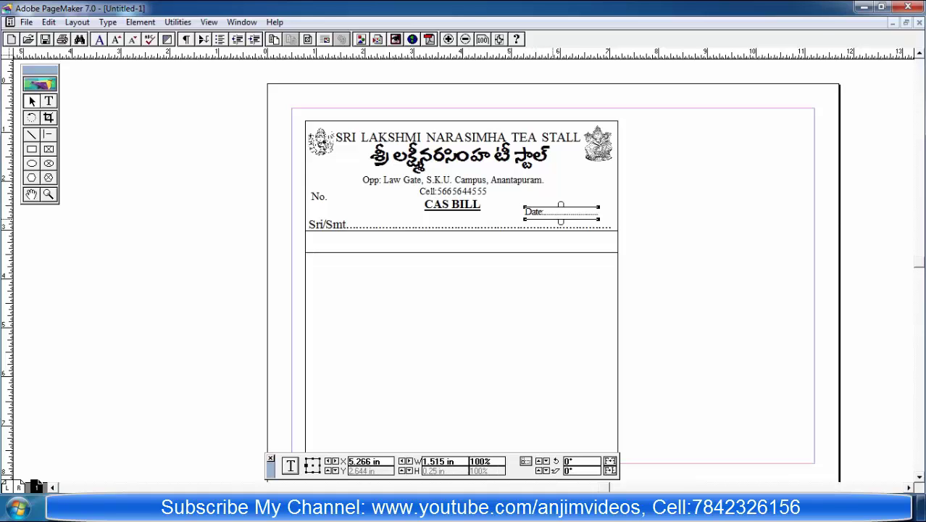
left_click_drag(599, 218, 612, 218)
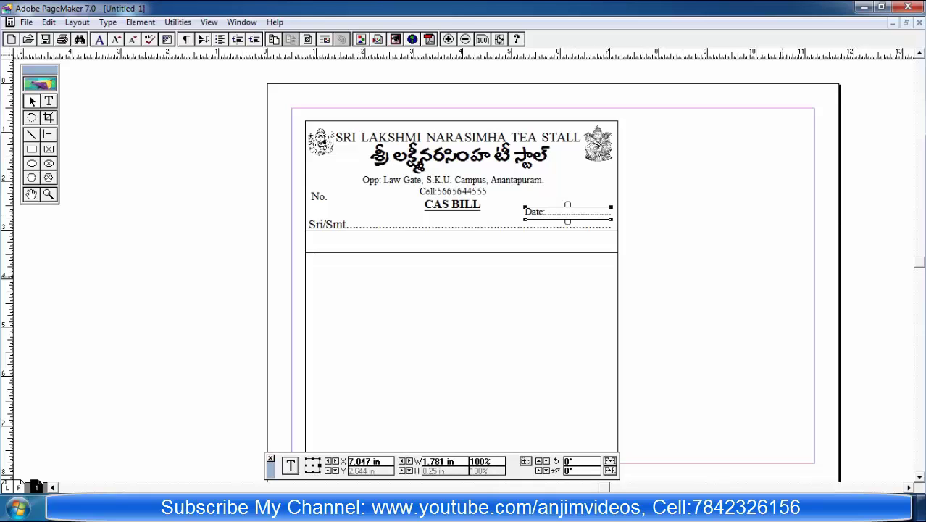
left_click(362, 362)
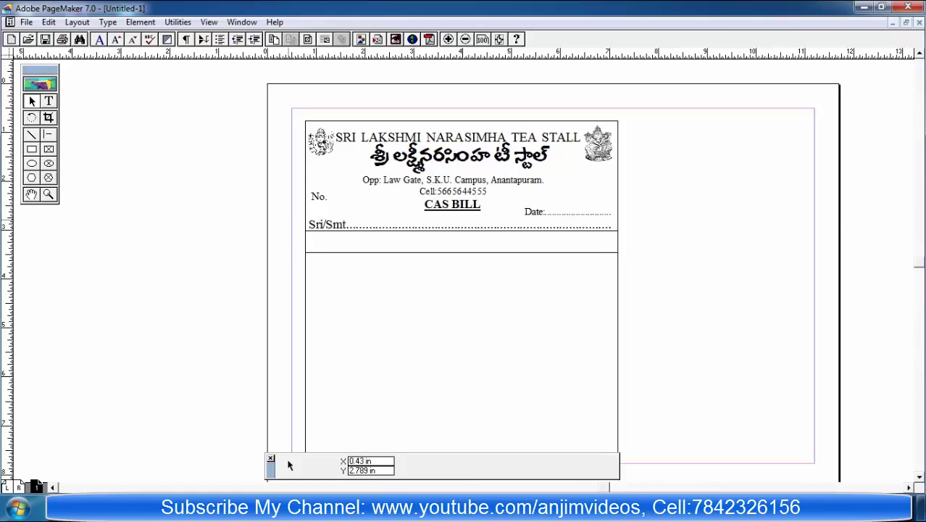
Step: Enlarge the address and Cell lines and nudge their block up slightly
left_click(317, 195)
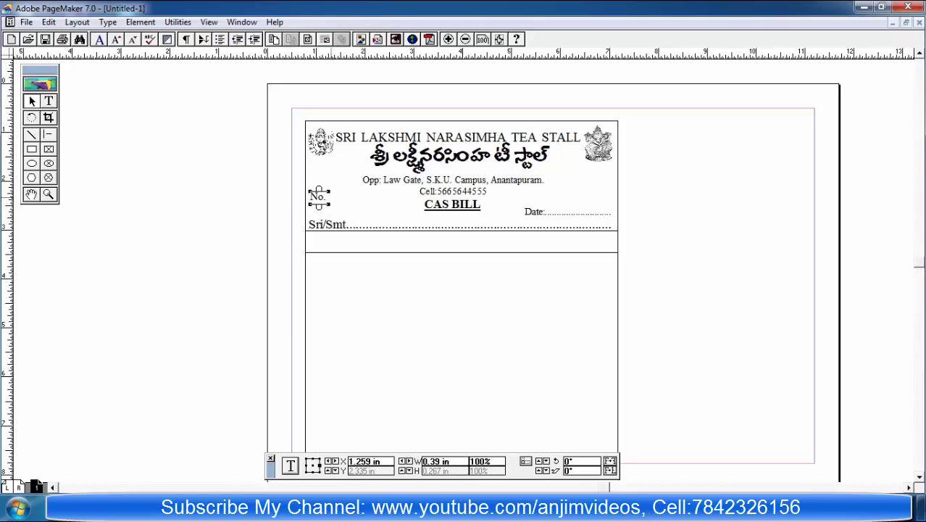
left_click(330, 185)
left_click(48, 101)
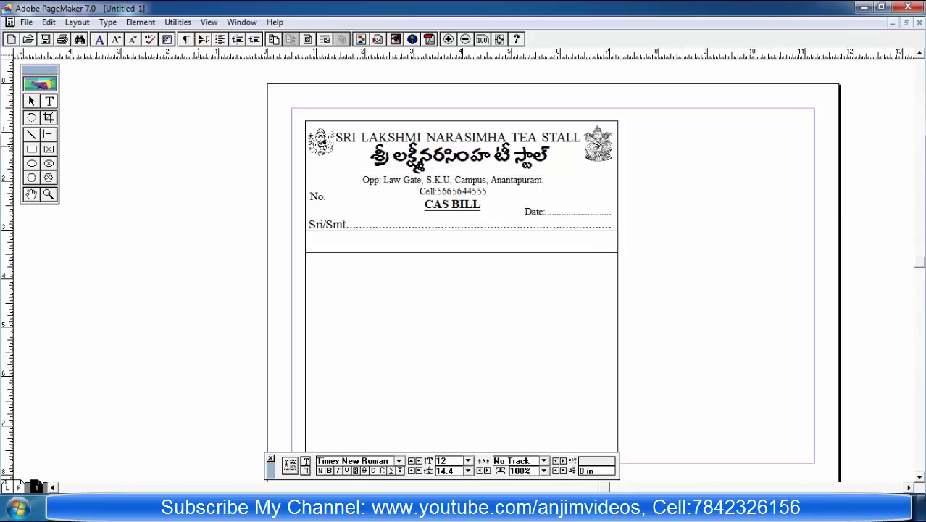
left_click_drag(495, 196, 326, 183)
key("ctrl+shift+period")
key("ctrl+shift+period")
key("ctrl+shift+period")
key("ctrl+shift+period")
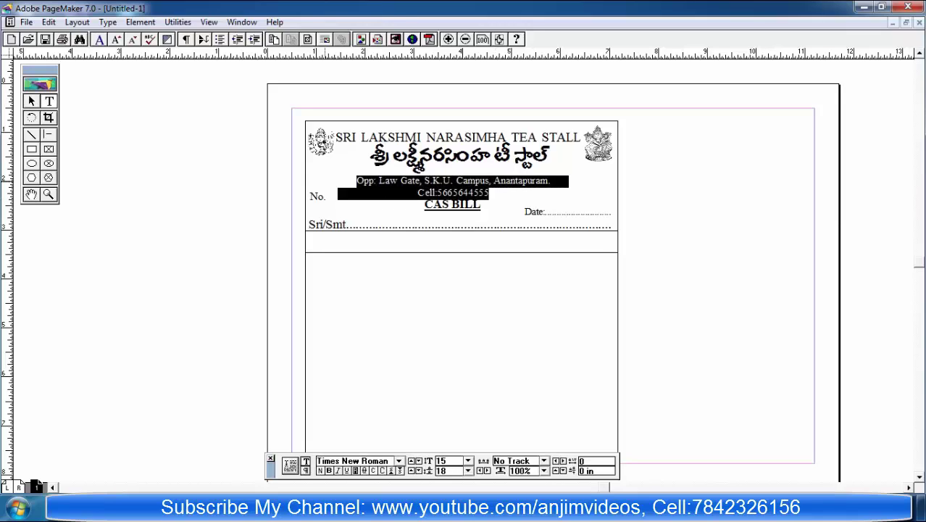
left_click(665, 221)
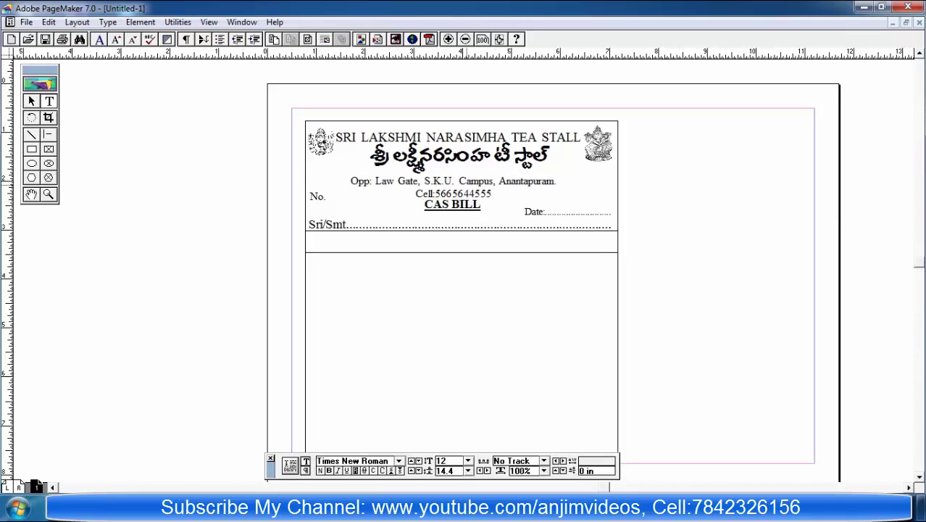
key("Escape")
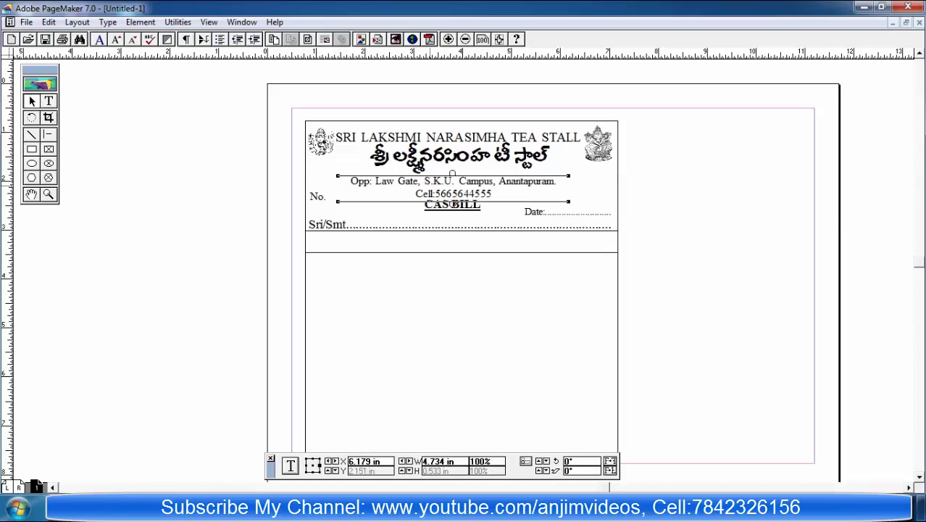
key("Up")
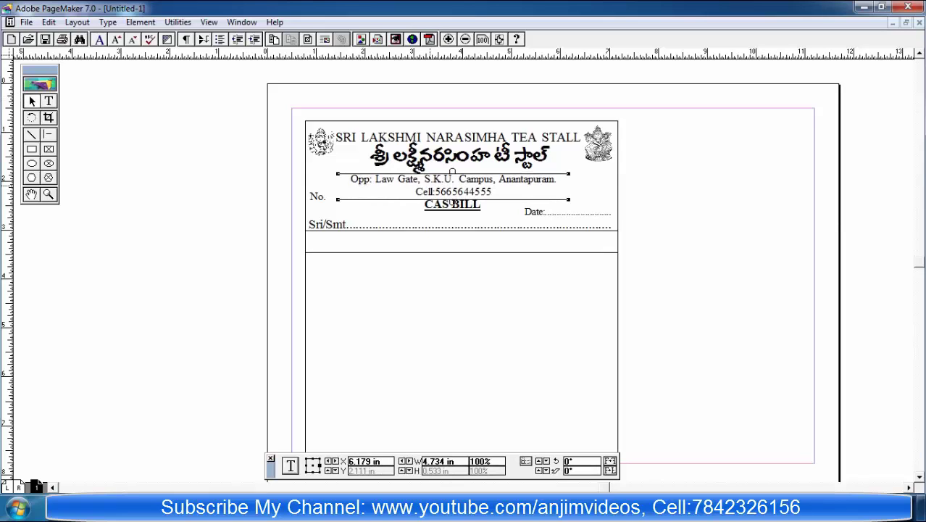
Step: Widen the CAS BILL text block so the title fits on one line
left_click(452, 204)
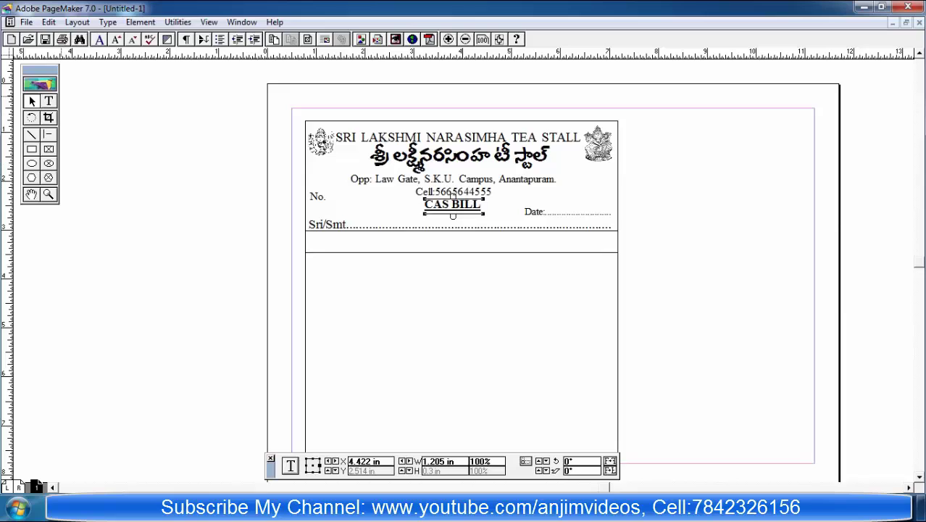
double_click(452, 204)
left_click_drag(481, 205, 423, 205)
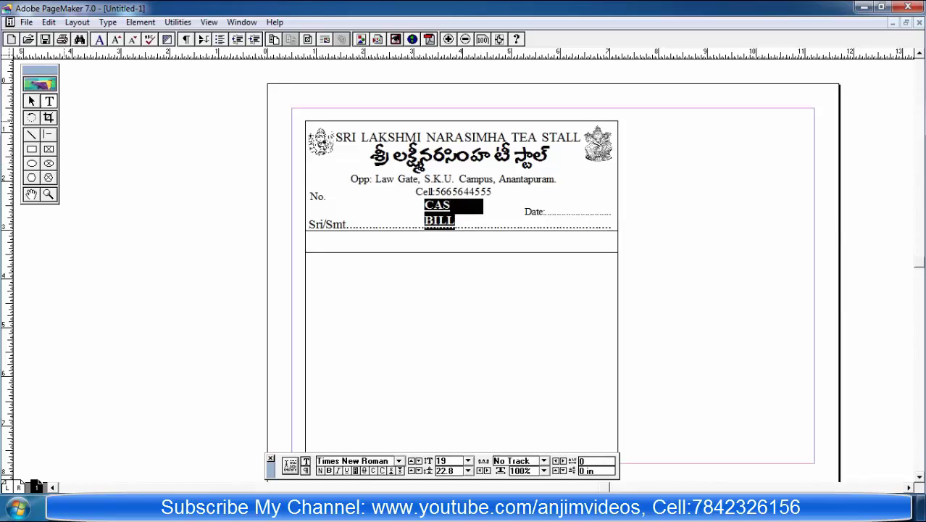
key("Escape")
left_click(438, 210)
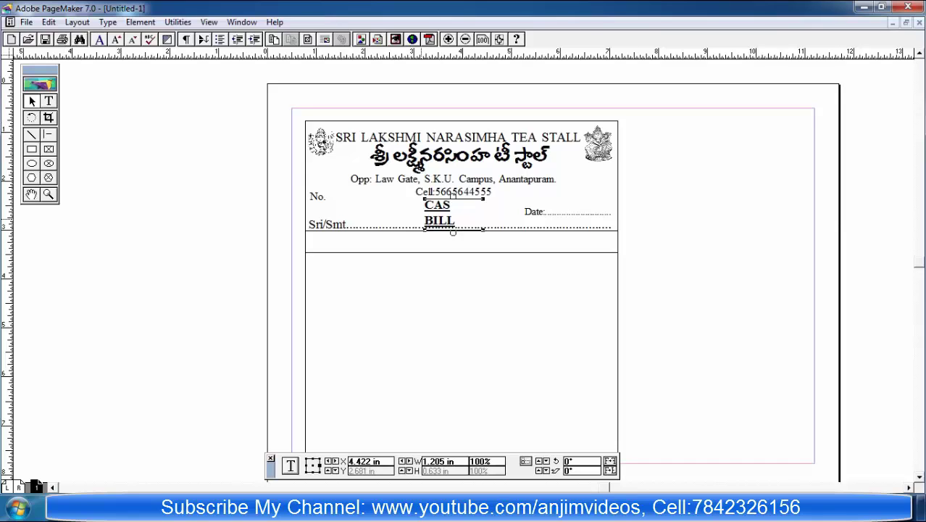
left_click_drag(422, 232, 457, 205)
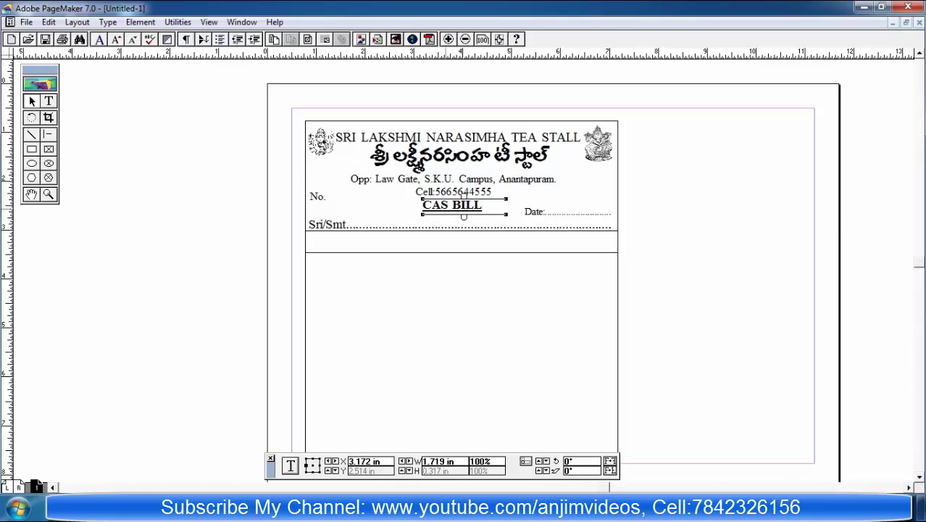
left_click(48, 101)
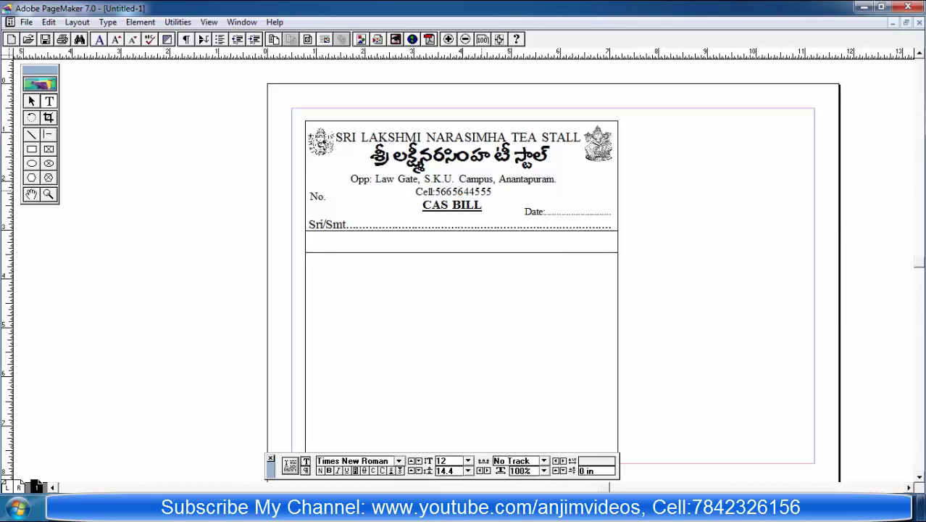
Step: Centre-align the CAS BILL text and shift its block slightly left
left_click_drag(423, 206, 481, 206)
left_click(107, 22)
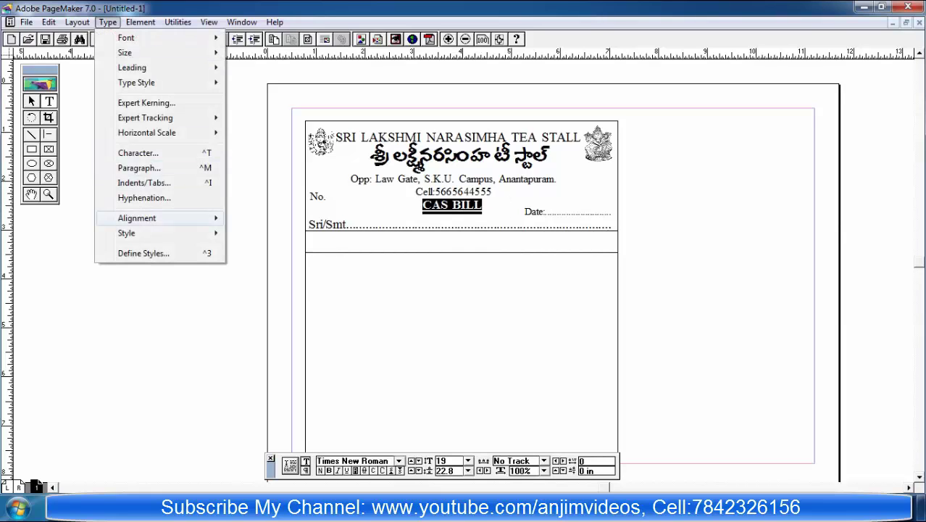
mouse_move(137, 217)
left_click(267, 233)
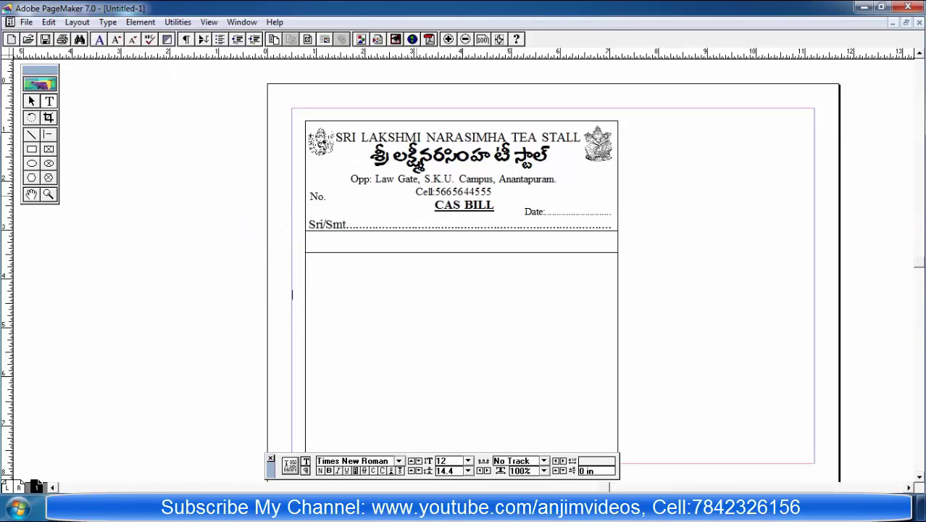
left_click(464, 203)
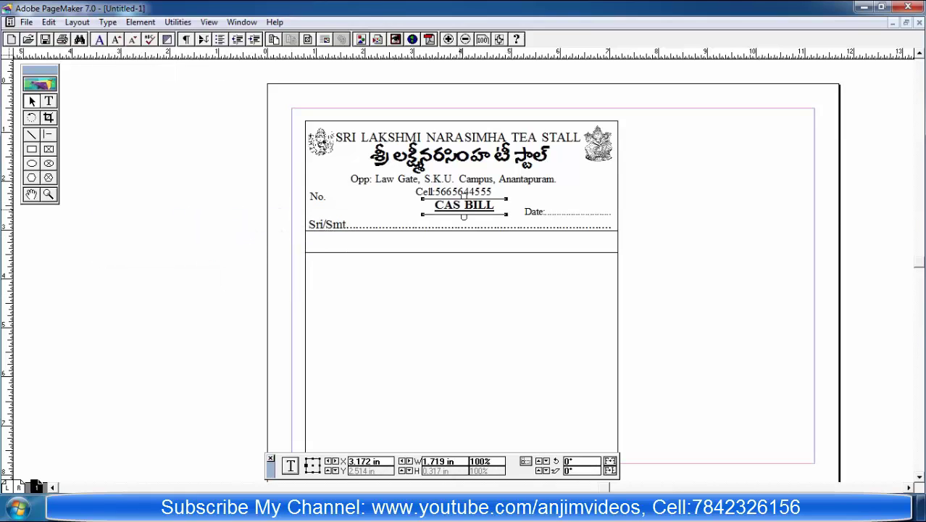
left_click_drag(463, 195, 458, 195)
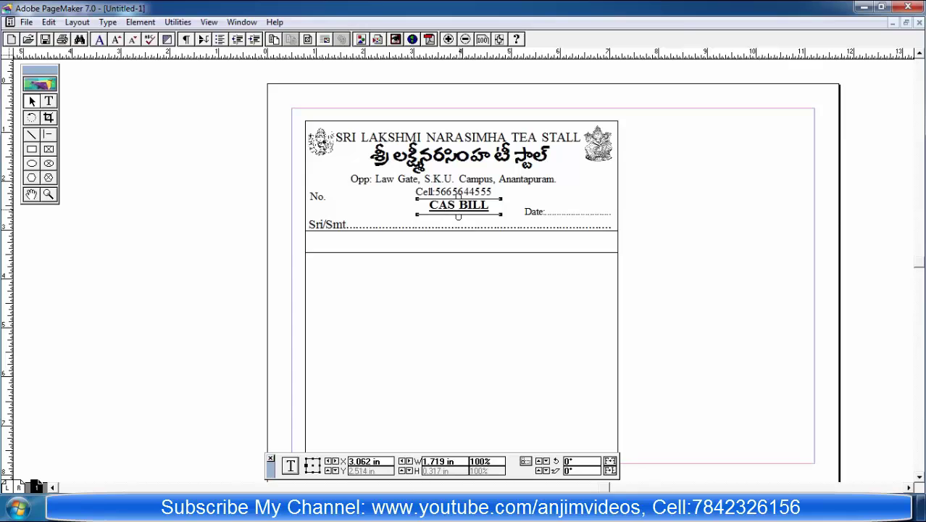
left_click(461, 226)
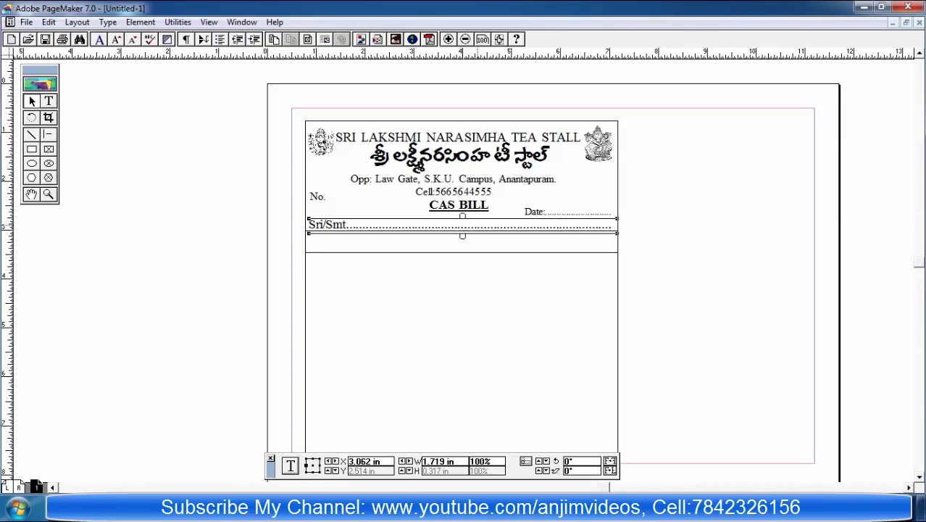
Step: Raise the Date: block one nudge so it sits level with CAS BILL
left_click(289, 435)
left_click(550, 211)
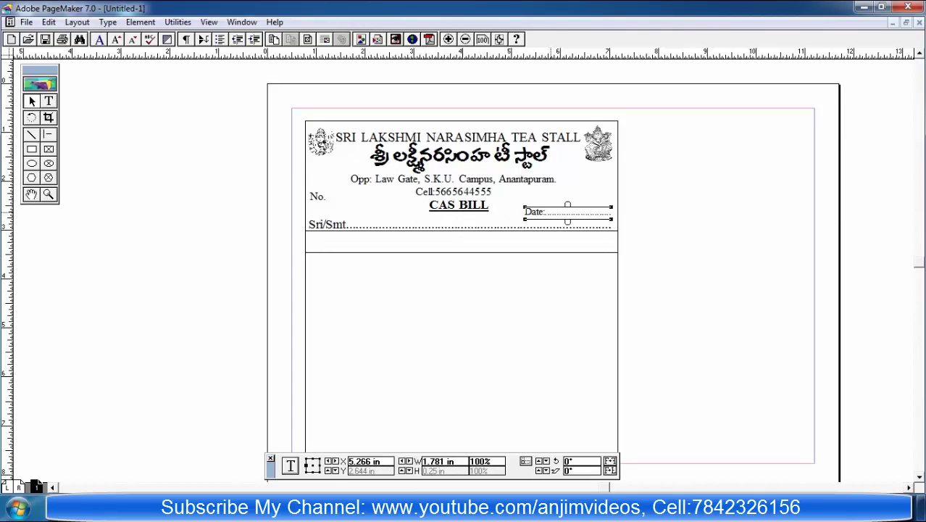
key("Up")
key("Up")
key("Up")
key("Up")
key("Up")
key("Up")
key("Up")
key("Up")
key("Up")
key("Up")
key("Up")
key("Up")
key("Up")
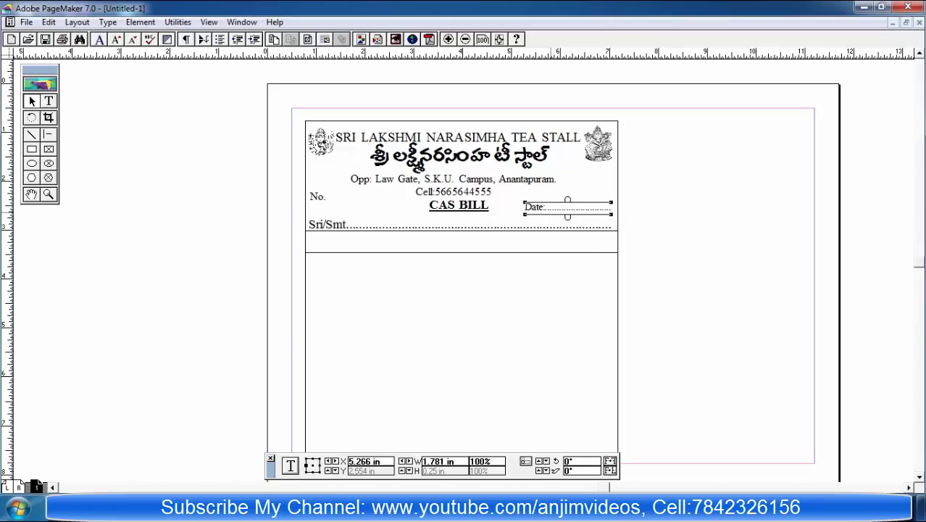
key("Up")
key("Up")
key("Up")
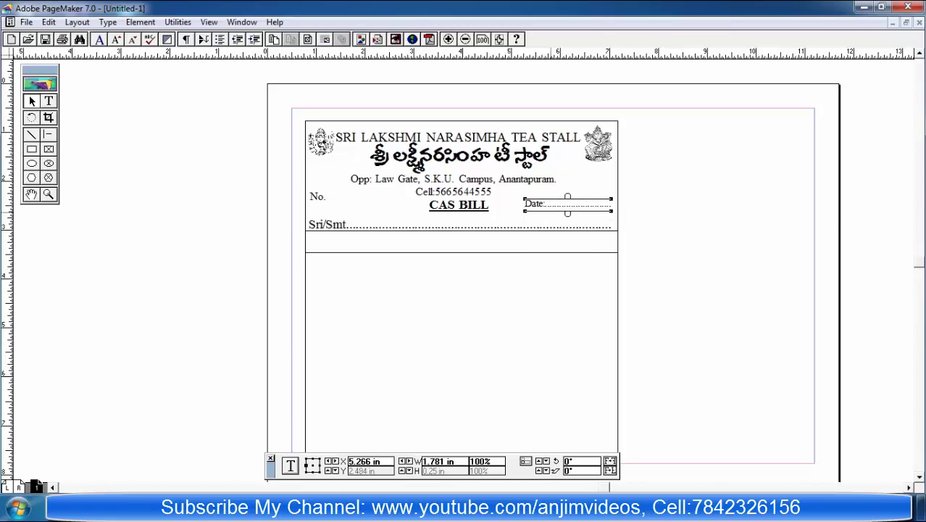
key("Down")
key("Down")
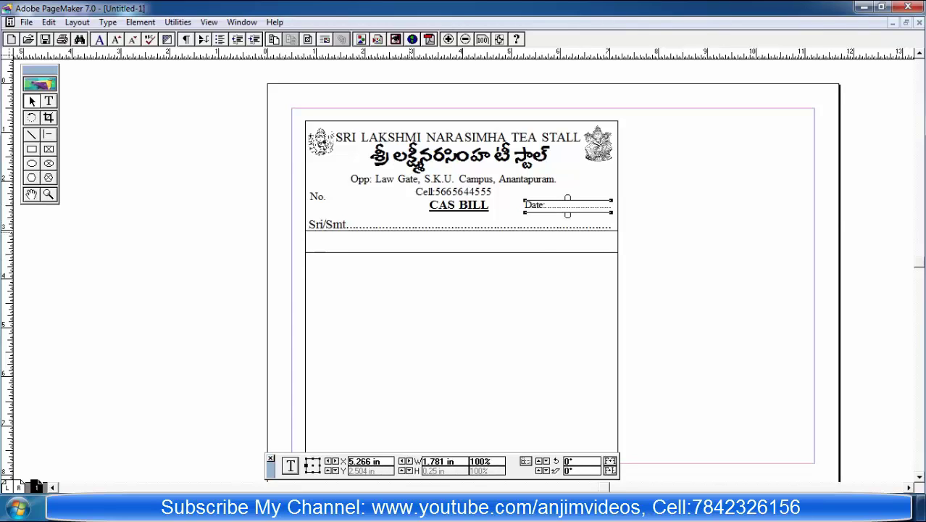
key("ctrl+shift+a")
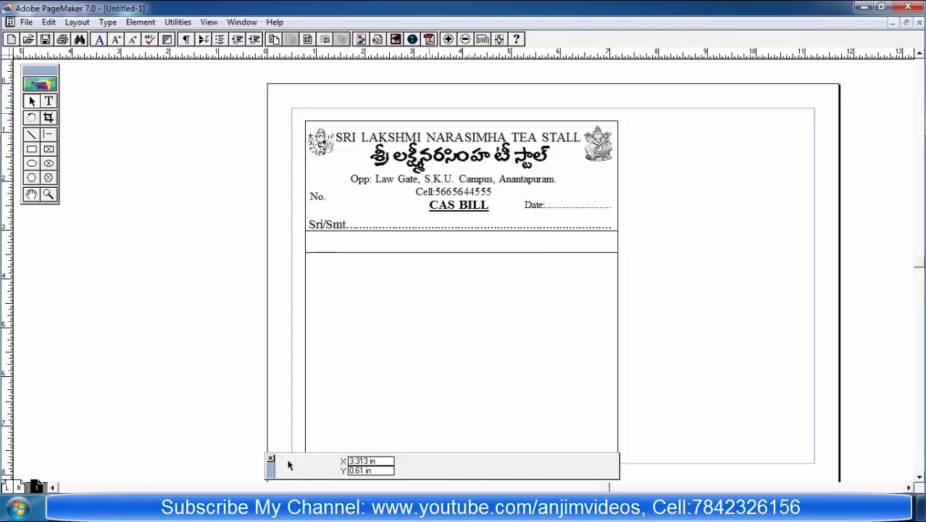
Step: Shrink the SRI LAKSHMI NARASIMHA TEA STALL heading to 20 pt and set Very Tight tracking
left_click(371, 138)
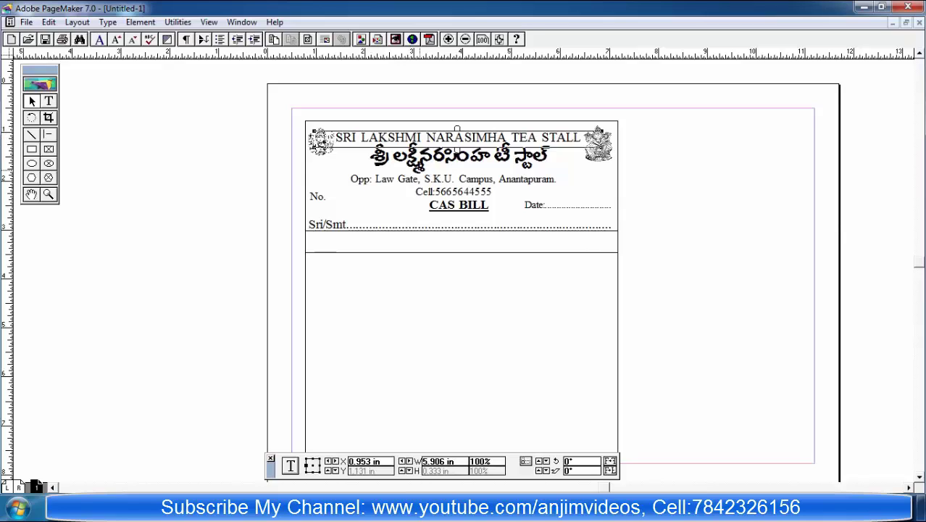
left_click(697, 184)
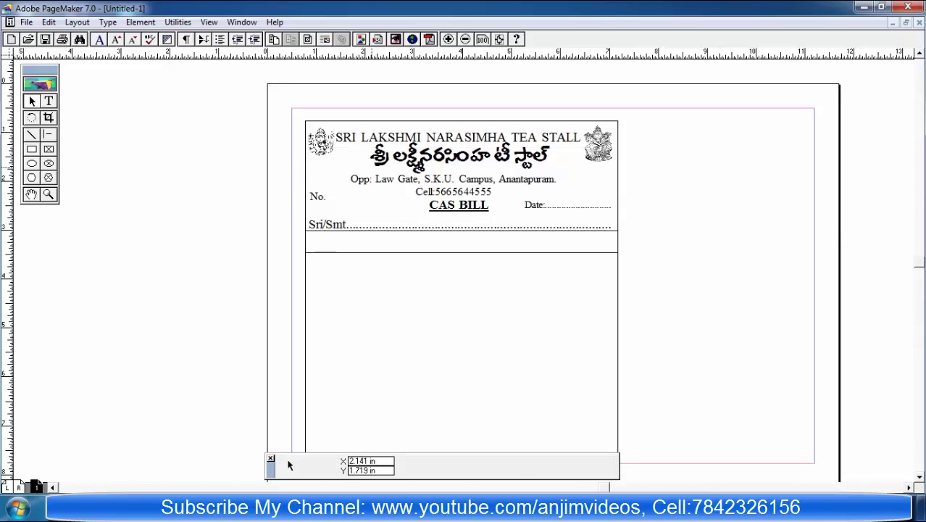
left_click(47, 101)
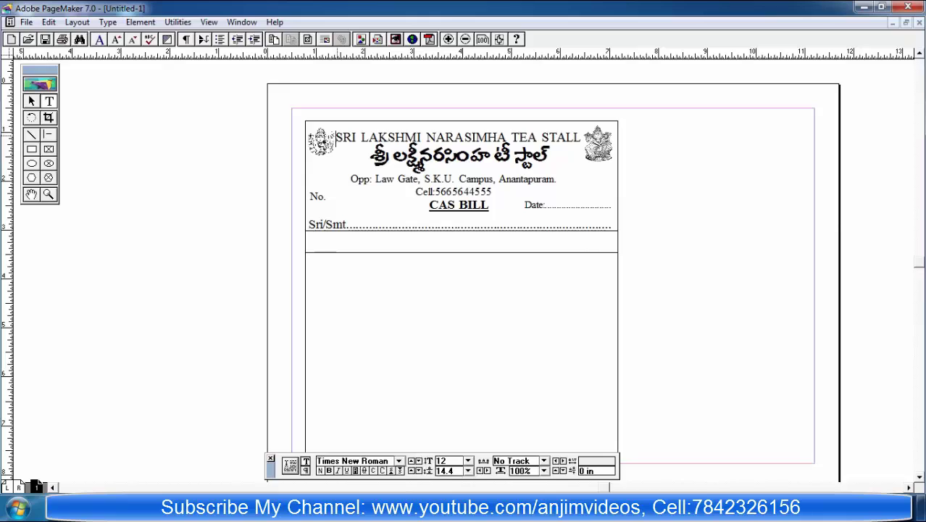
left_click_drag(334, 137, 584, 137)
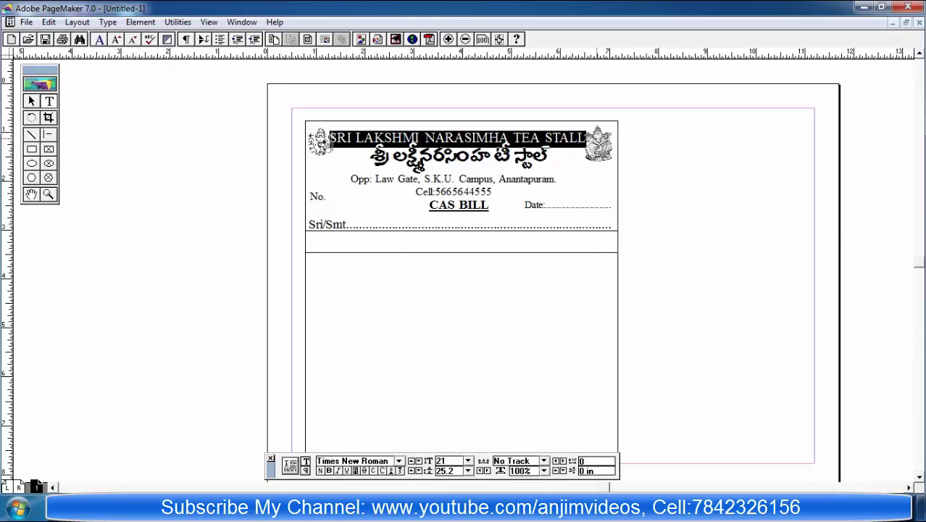
key("ctrl+alt+shift+comma")
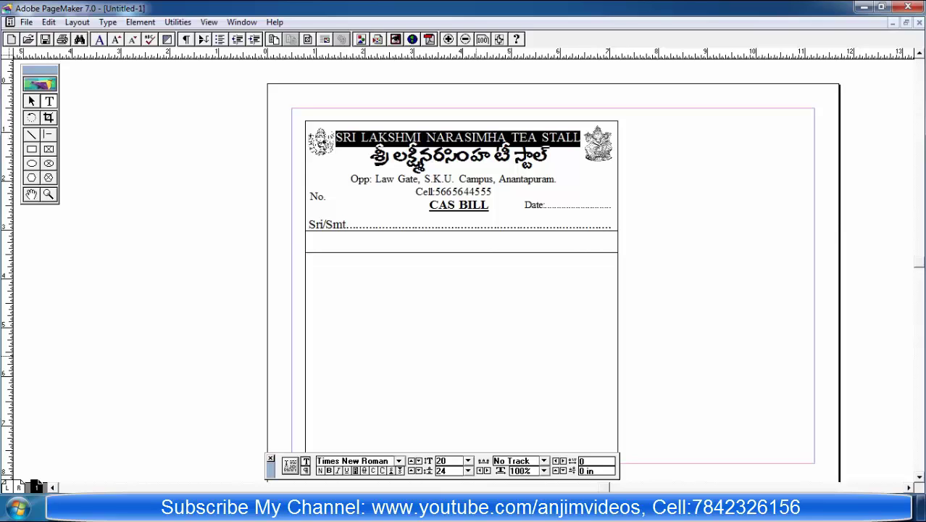
key("ctrl+grave")
key("Tab")
key("Tab")
key("Tab")
key("alt+Down")
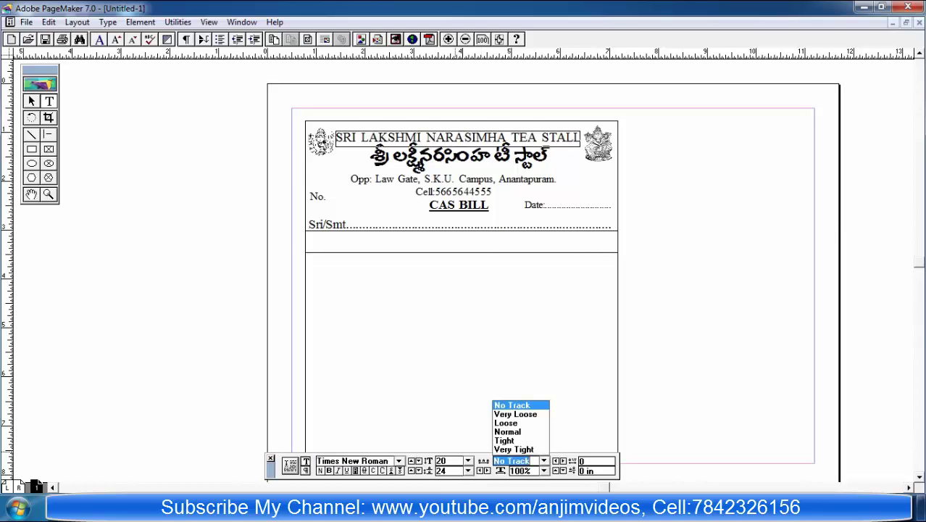
key("Down")
key("Down")
key("Down")
key("Return")
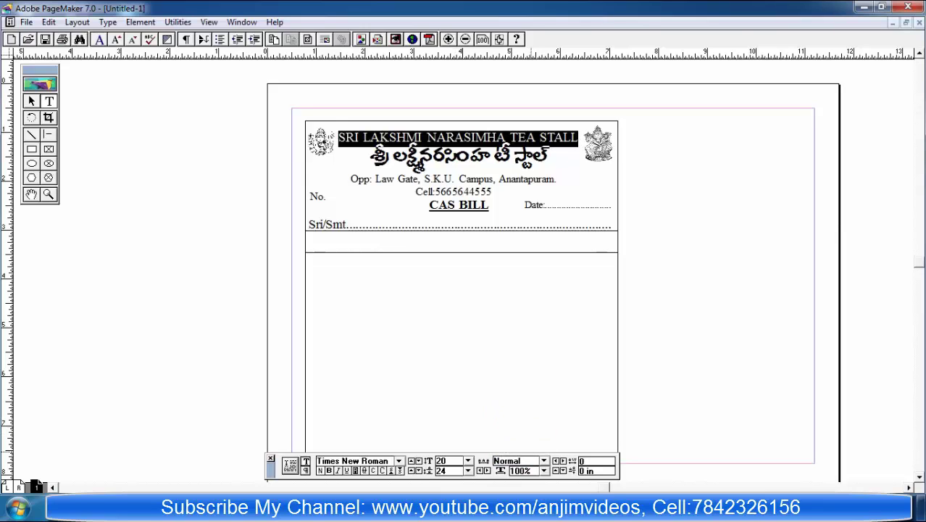
key("ctrl+grave")
key("alt+Down")
key("Down")
key("Down")
key("Return")
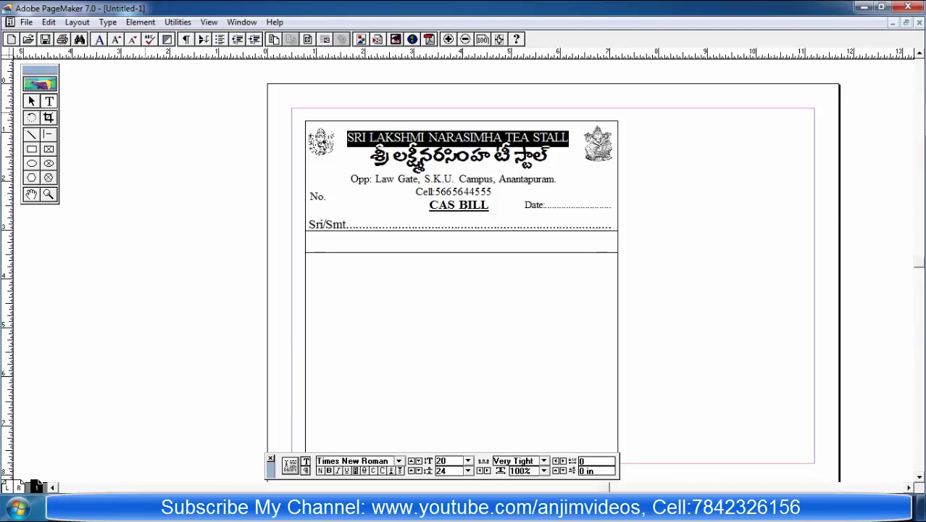
Step: Enlarge the heading to 22 pt and nudge its block slightly upward
key("ctrl+alt+shift+period")
key("ctrl+alt+shift+period")
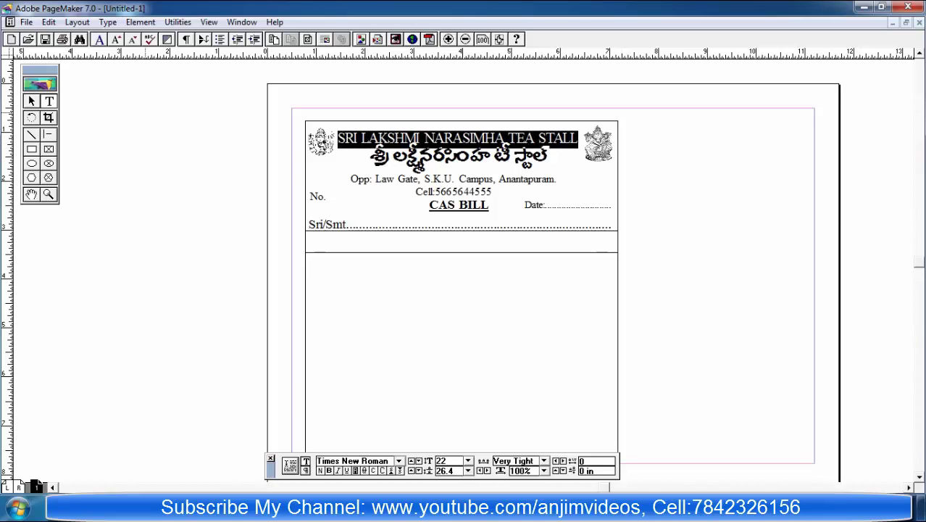
key("F9")
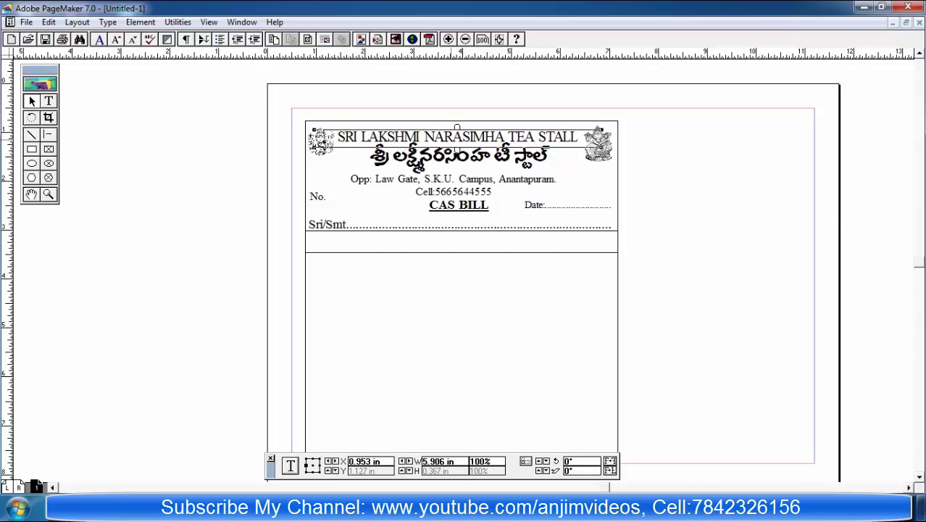
key("Up")
key("Up")
key("Up")
key("Up")
key("Up")
key("Up")
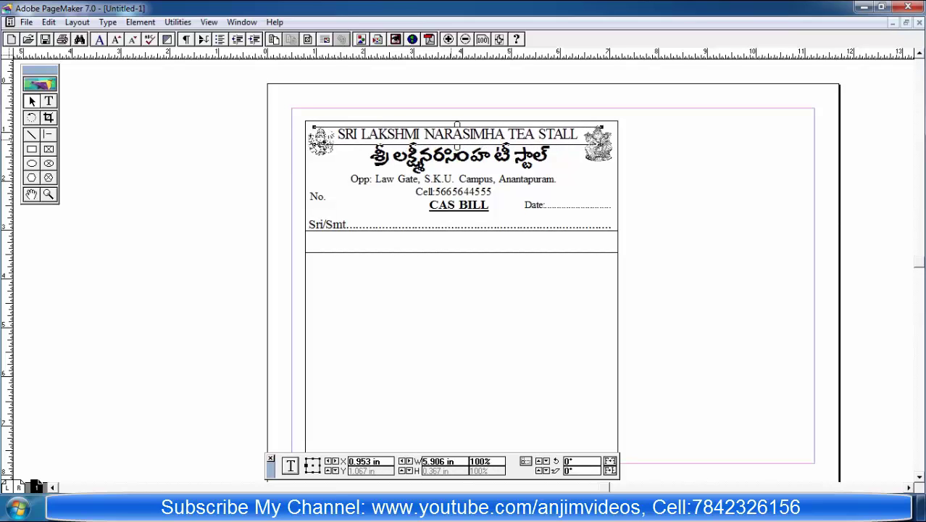
left_click(289, 464)
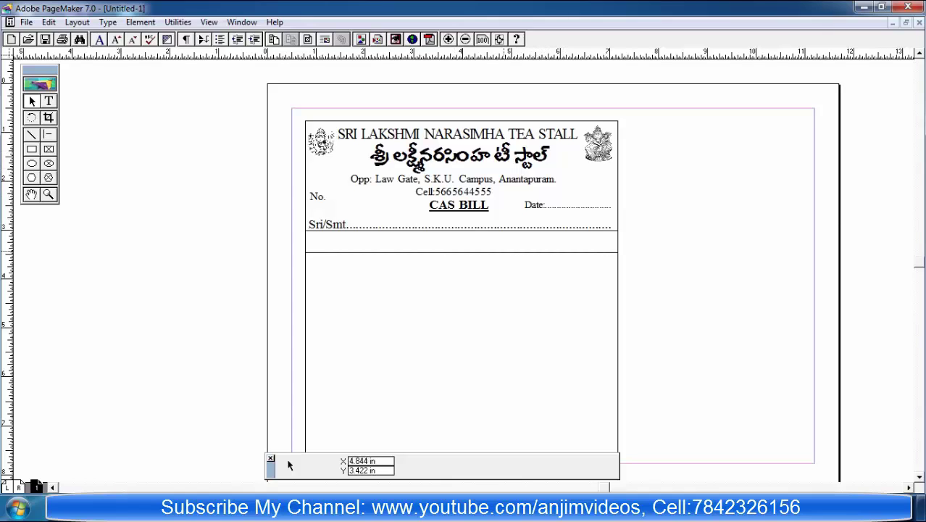
Step: Nudge the address and phone block up slightly
left_click(453, 186)
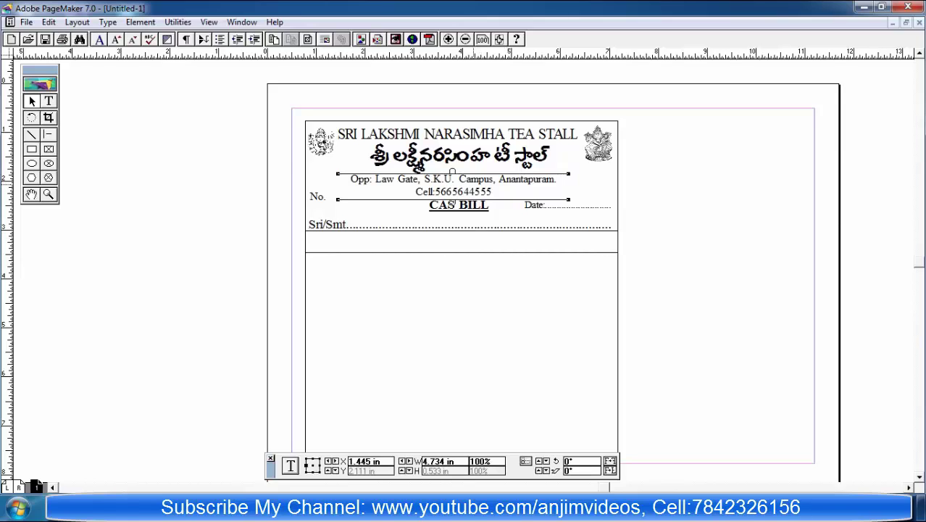
key("Up")
key("Up")
left_click(406, 290)
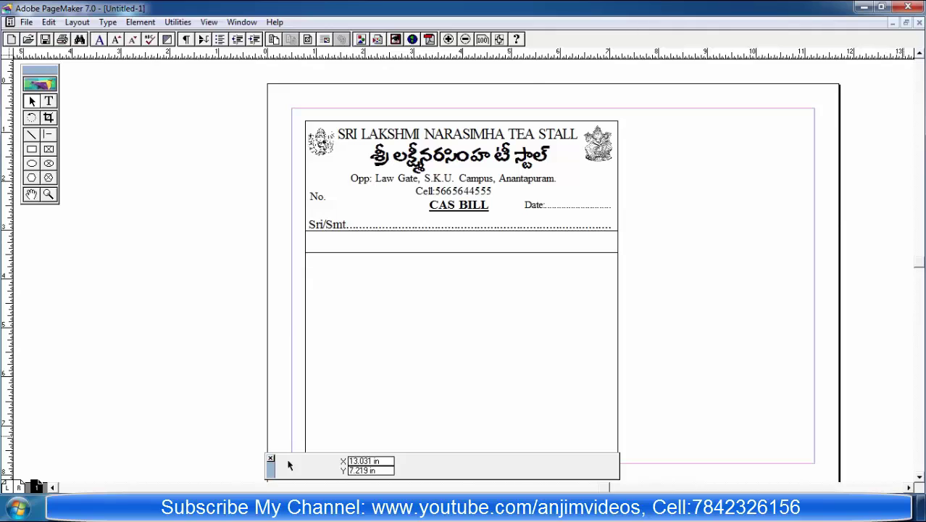
Step: Duplicate the thin row box under Sri/Smt and place the copy at the table bottom
scroll(288, 464, "down", 3)
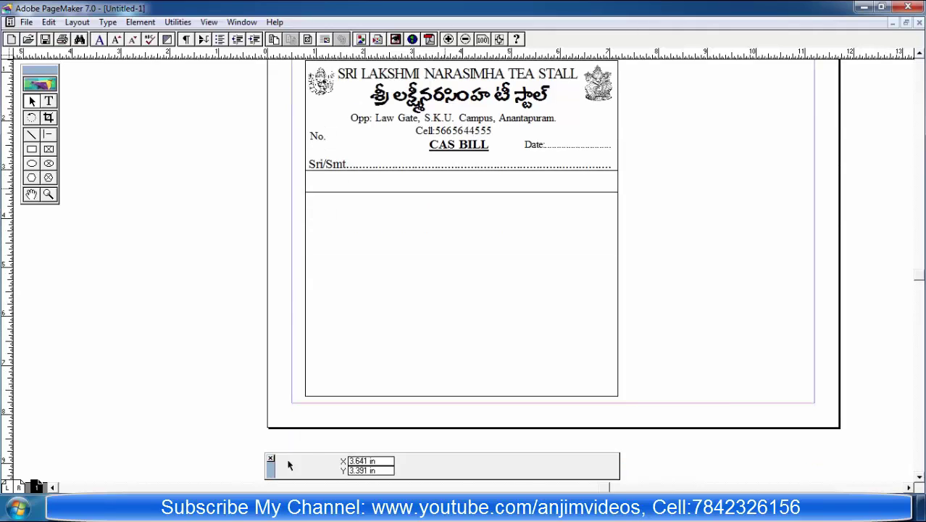
left_click(462, 191)
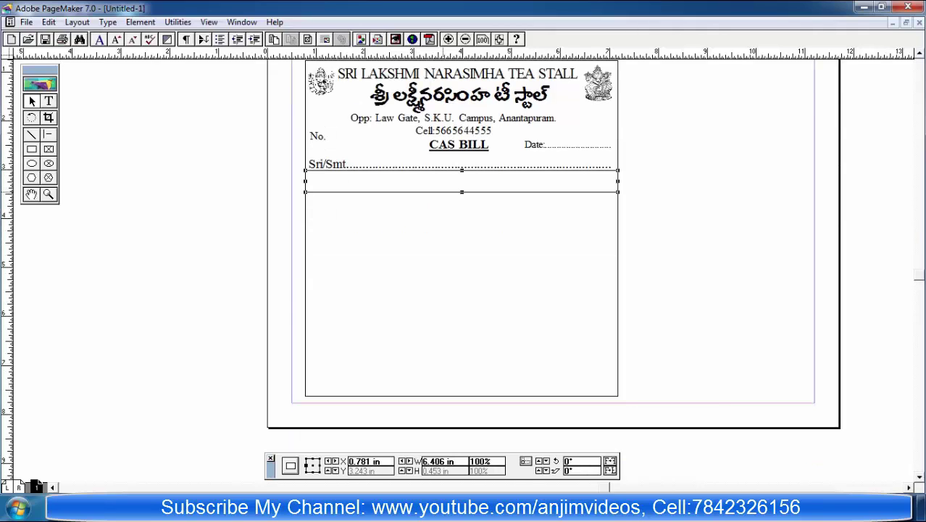
left_click(49, 22)
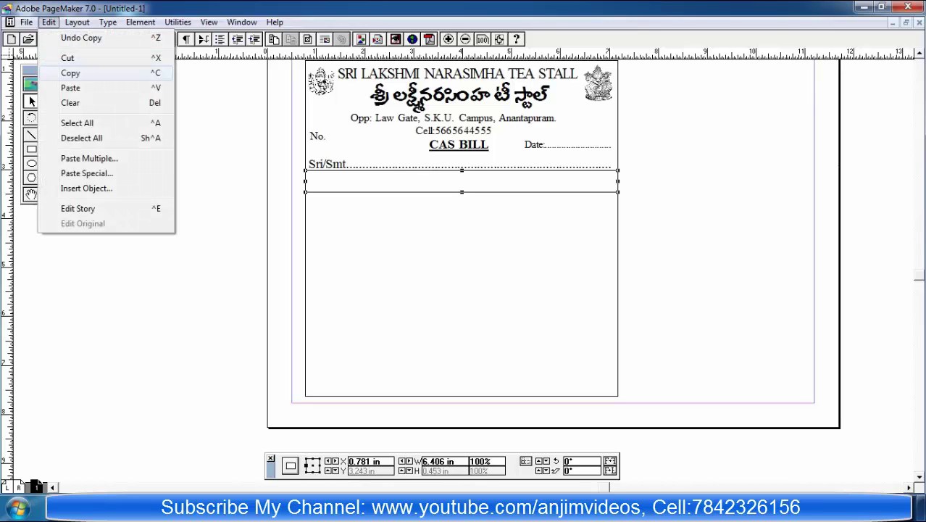
left_click(71, 73)
left_click(49, 23)
left_click(71, 85)
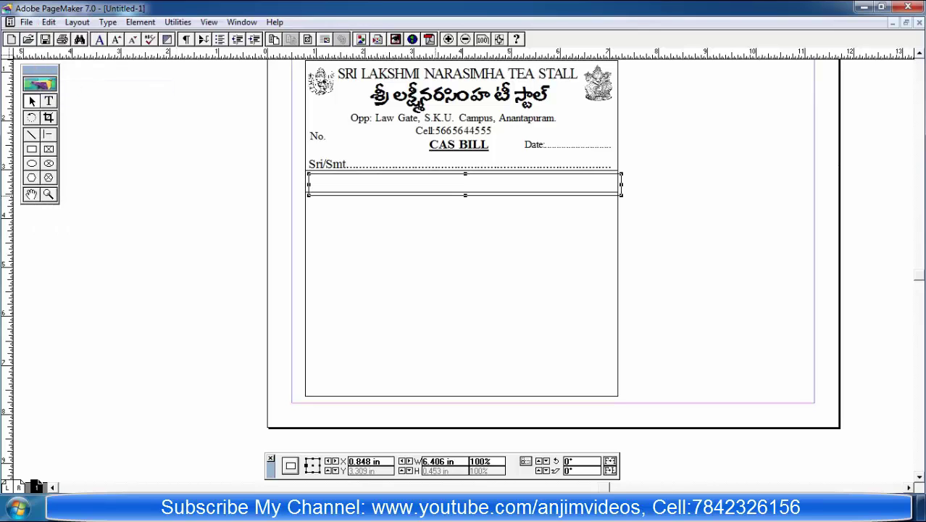
left_click_drag(465, 195, 453, 387)
left_click_drag(464, 377, 462, 384)
key("Delete")
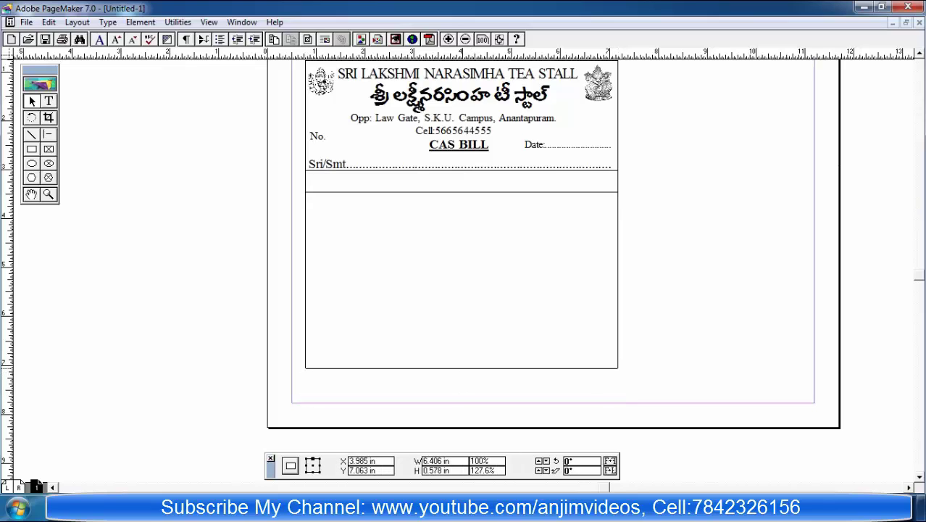
key("ctrl+z")
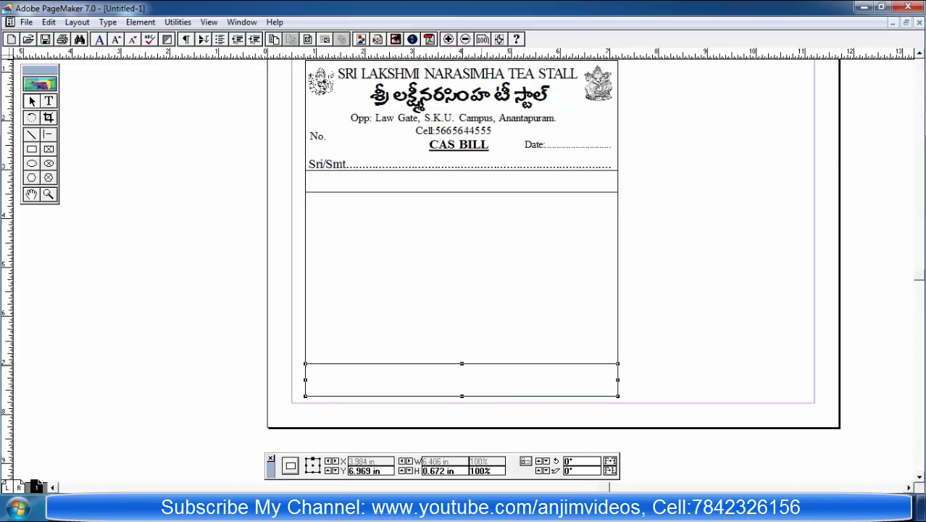
key("shift+F3")
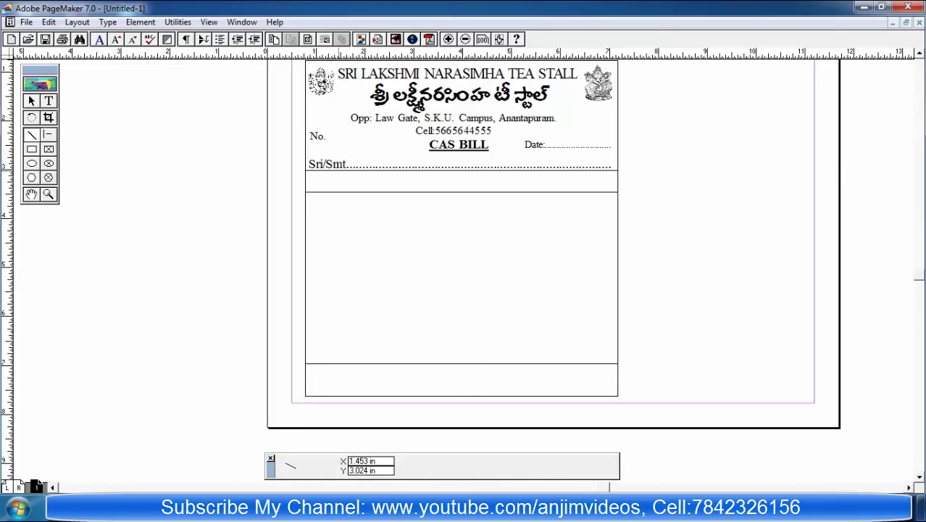
Step: Draw a vertical column divider down the table and shorten its bottom end slightly
left_click_drag(338, 172, 337, 362)
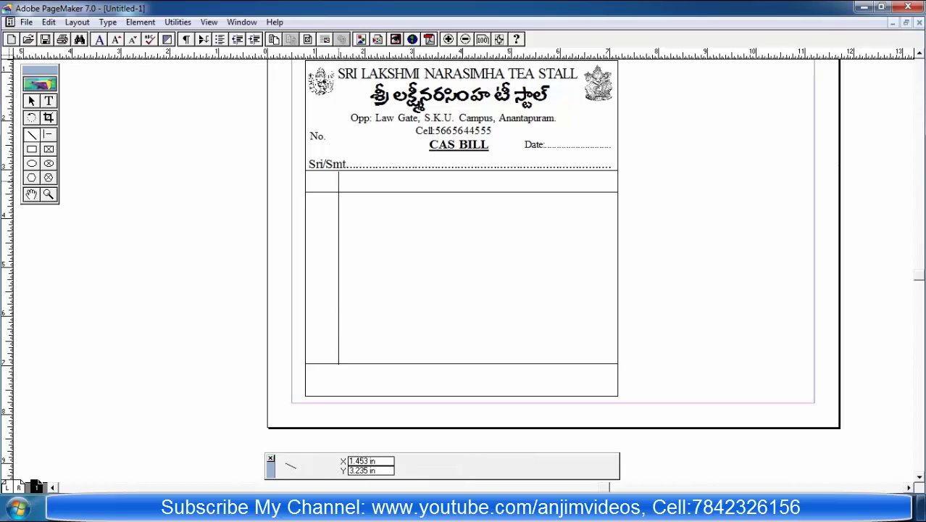
key("F9")
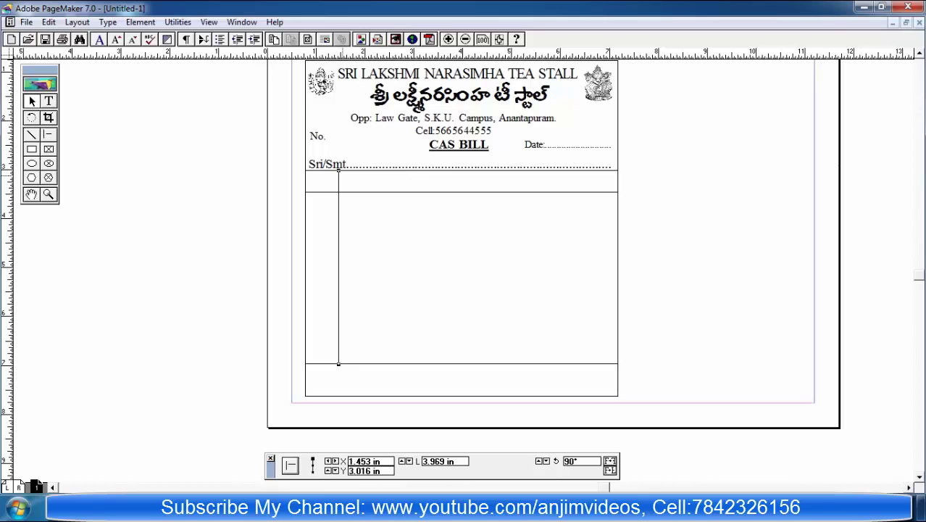
left_click(289, 464)
left_click(338, 275)
left_click_drag(338, 363, 339, 358)
Step: Extend the divider's top end up to the header row
left_click(288, 464)
left_click(338, 361)
left_click(334, 360)
left_click(338, 360)
left_click(333, 353)
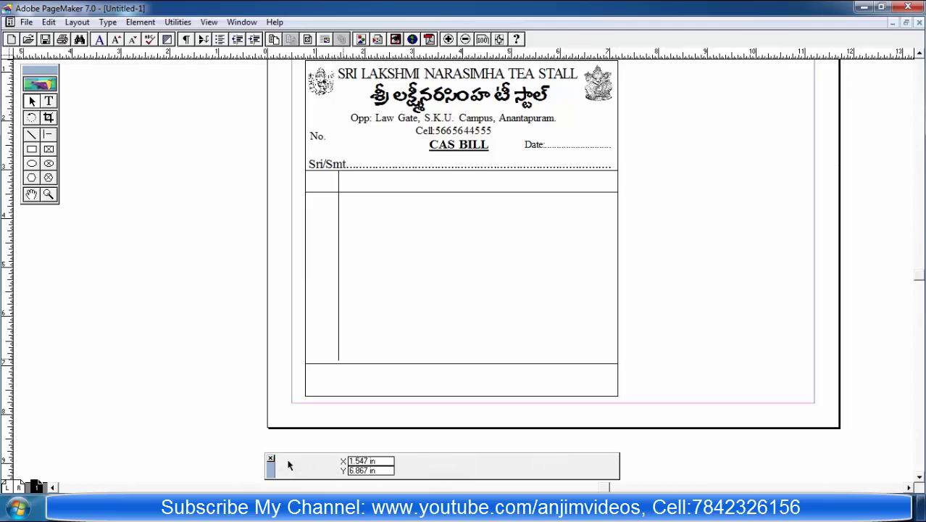
left_click(338, 360)
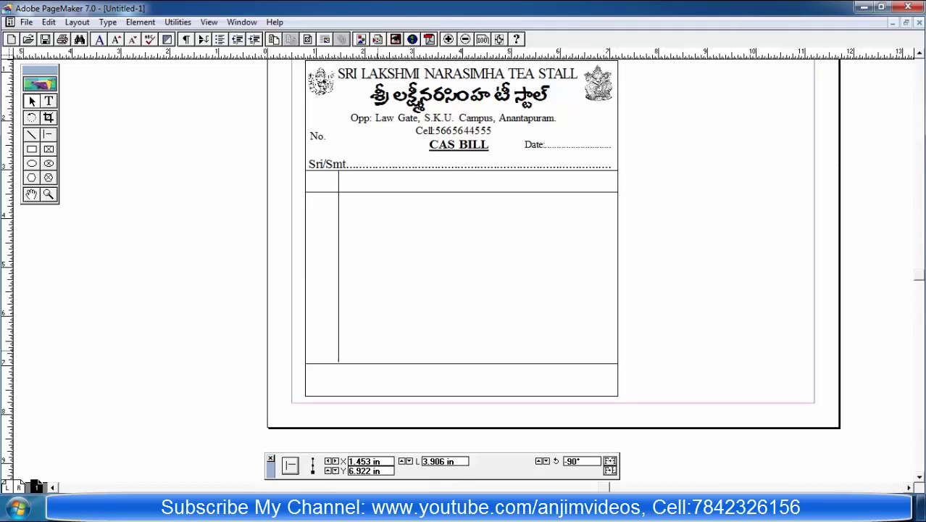
left_click(289, 465)
left_click(338, 360)
left_click(288, 464)
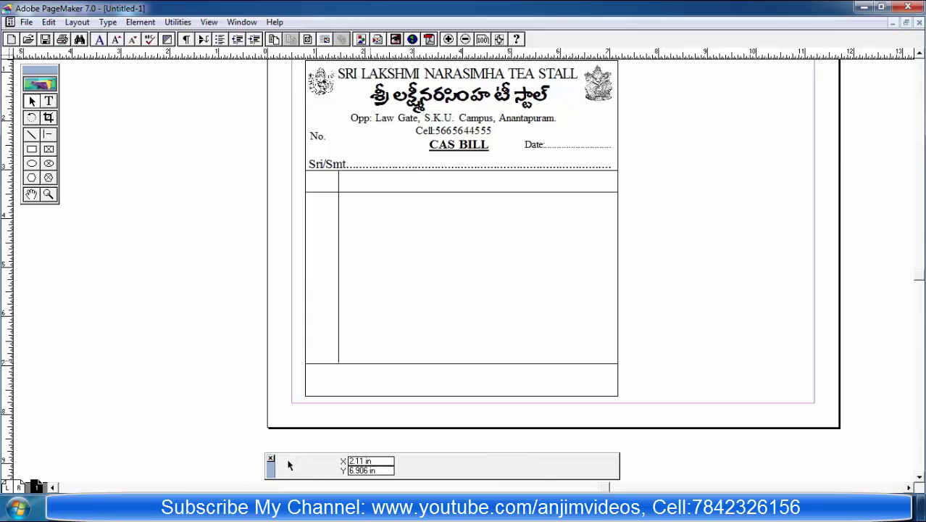
left_click(339, 360)
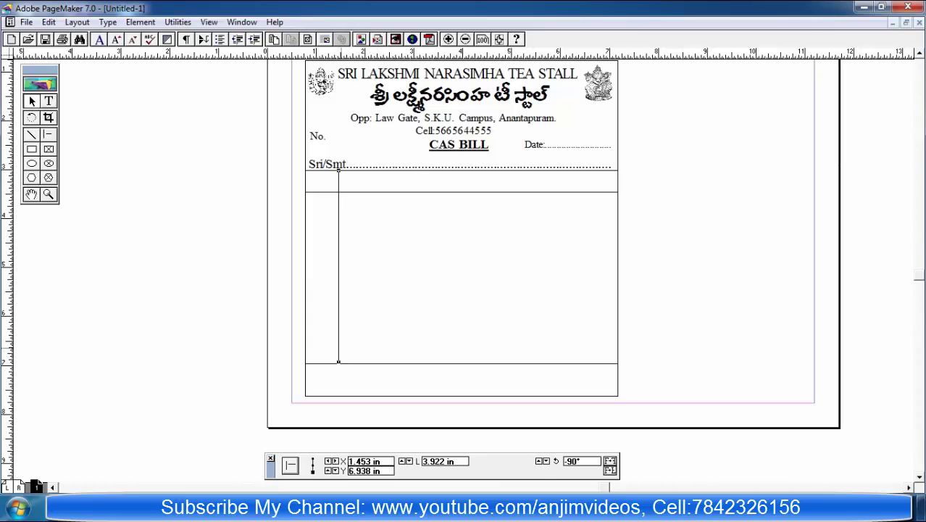
left_click(400, 294)
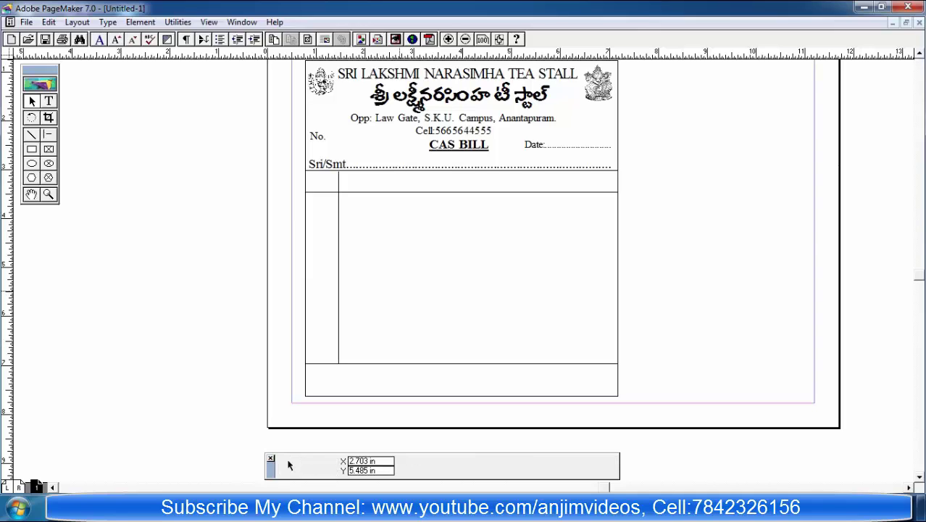
left_click(338, 269)
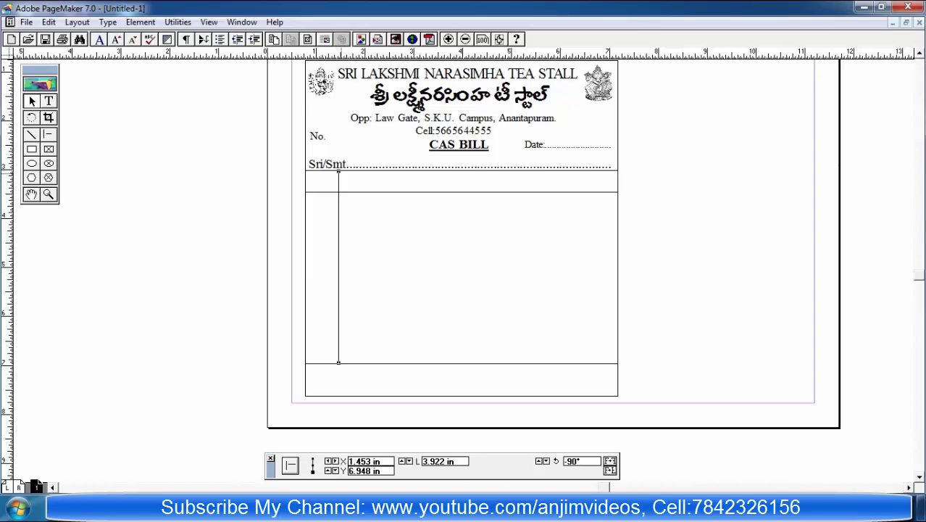
left_click_drag(338, 171, 338, 172)
Step: Shift the column divider further right within the table
left_click(293, 442)
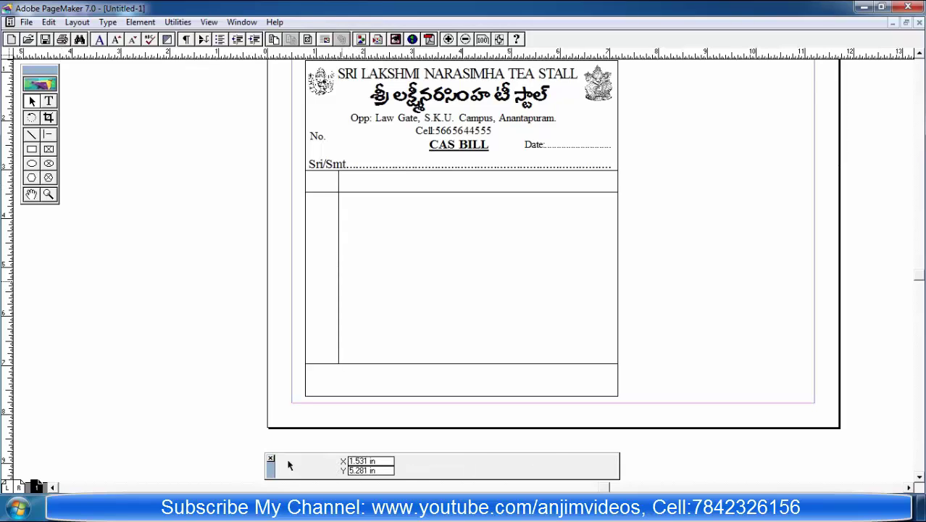
left_click(338, 282)
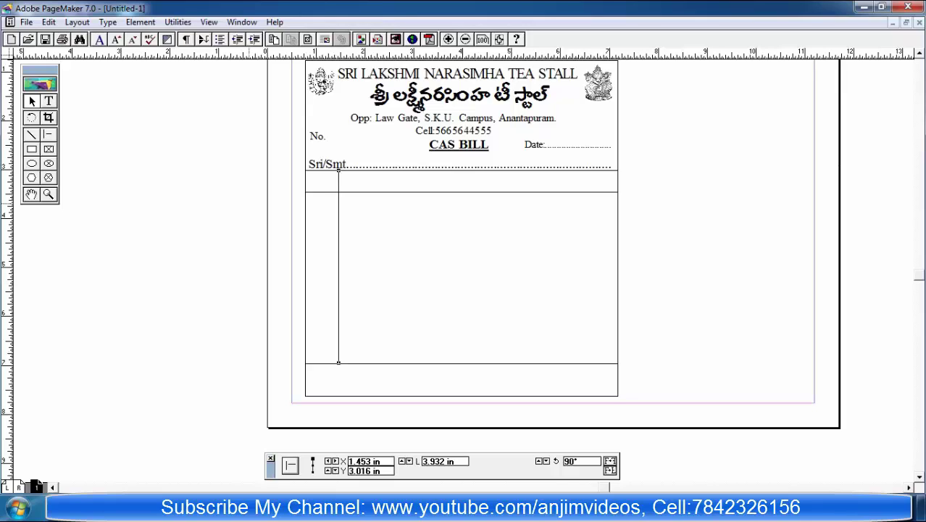
left_click_drag(339, 282, 469, 284)
Step: Place a copy of the divider further right and enter new position values for the dividers
left_click(341, 282)
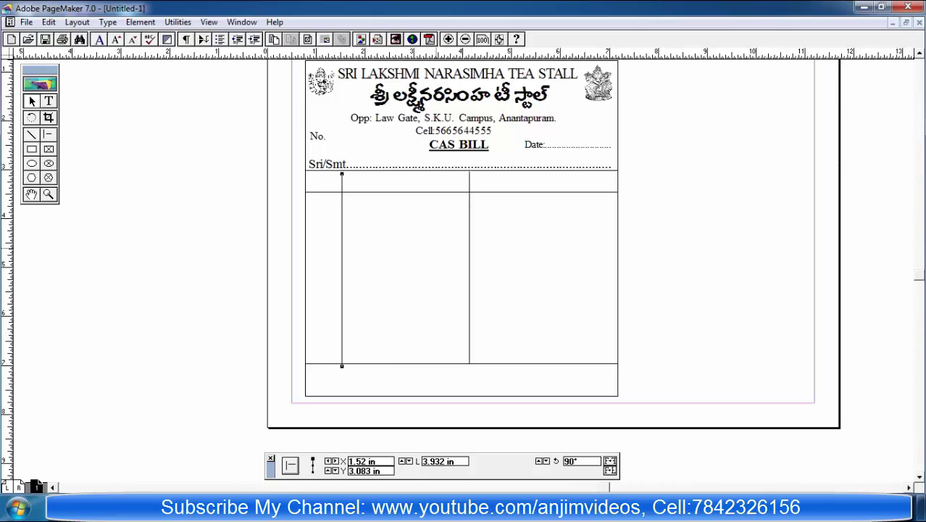
left_click_drag(341, 283, 510, 282)
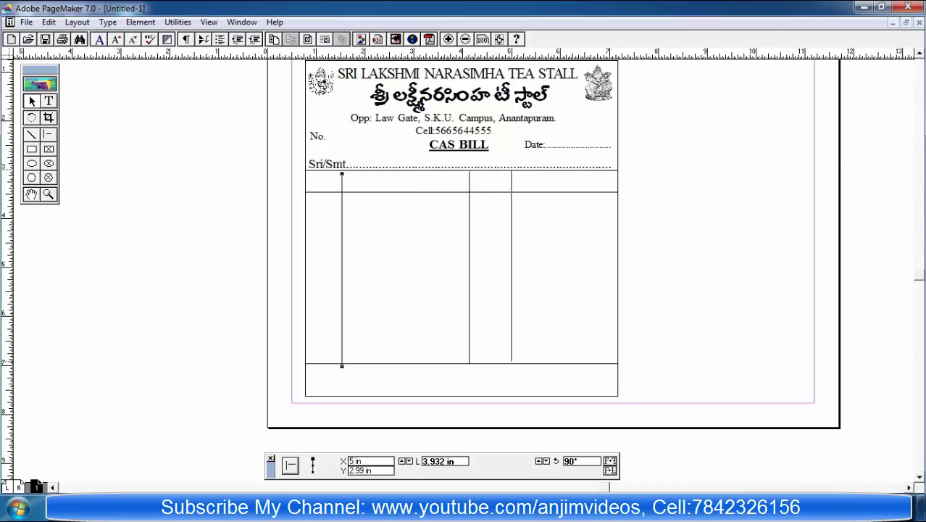
left_click(341, 282)
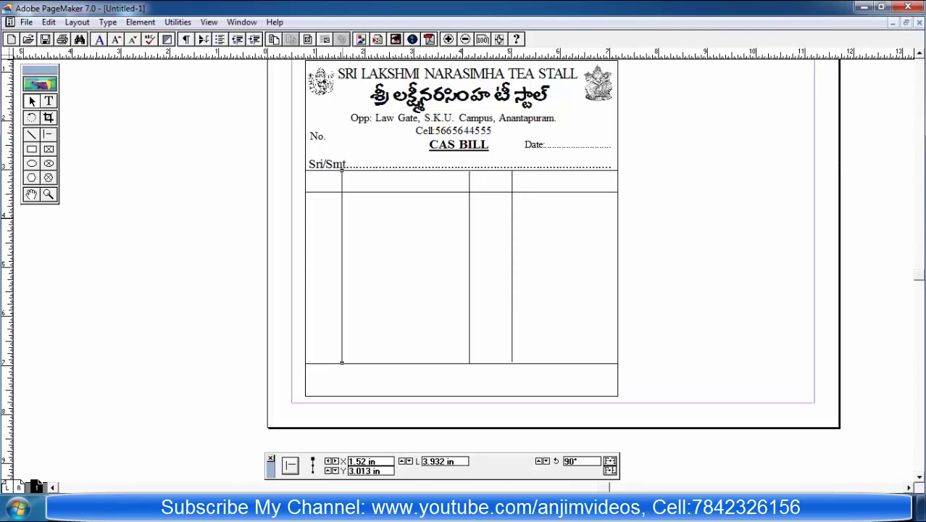
type("5")
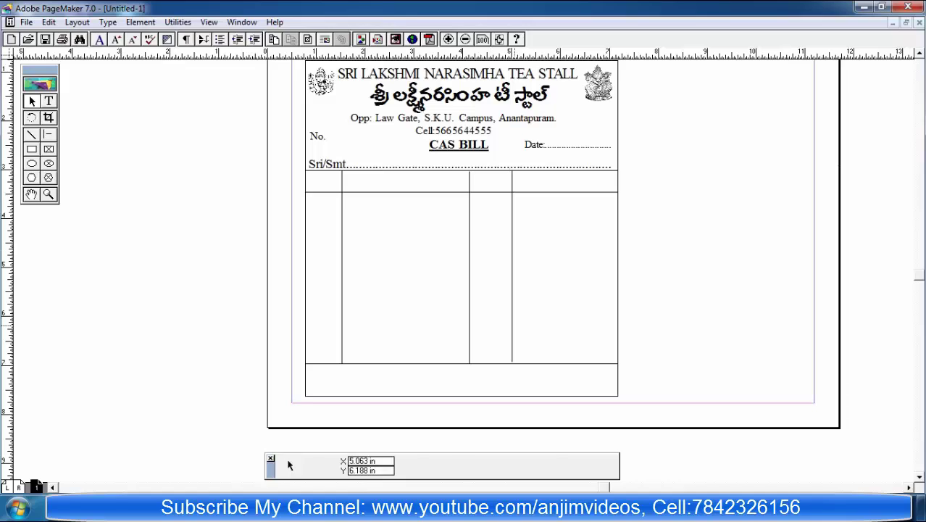
left_click(290, 465)
type("3")
key("Return")
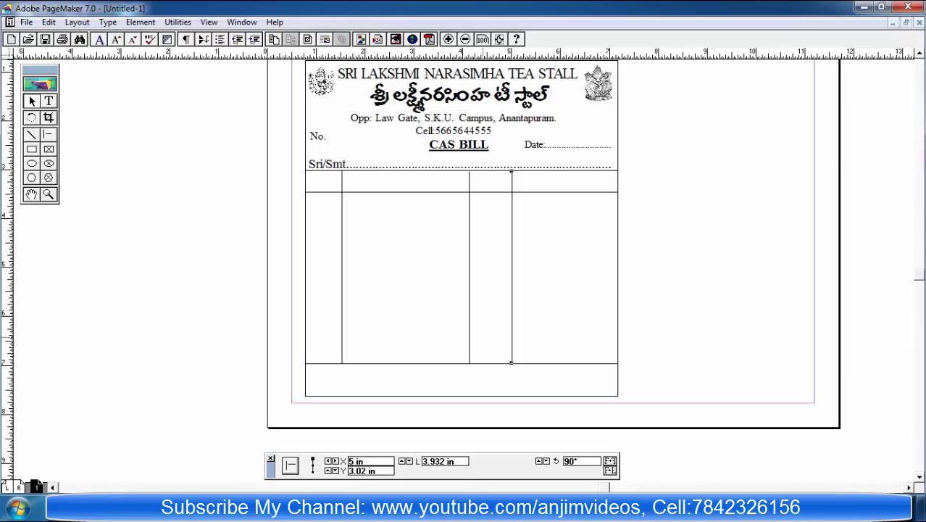
Step: Check the positions of the middle and right column dividers
left_click(288, 465)
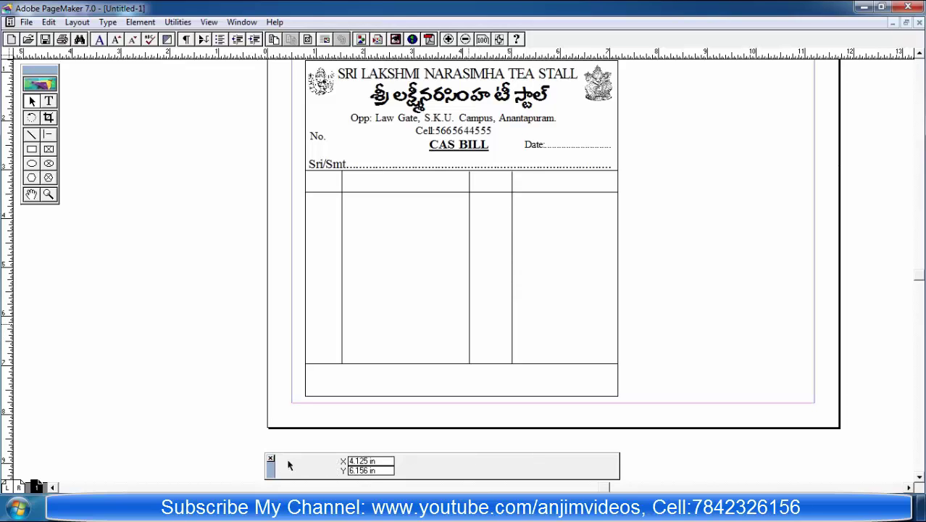
left_click(469, 290)
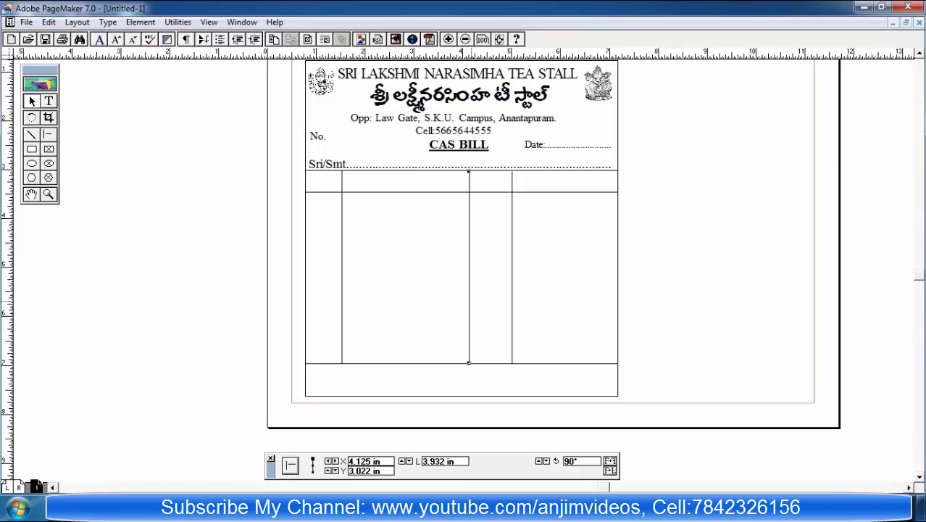
left_click(288, 464)
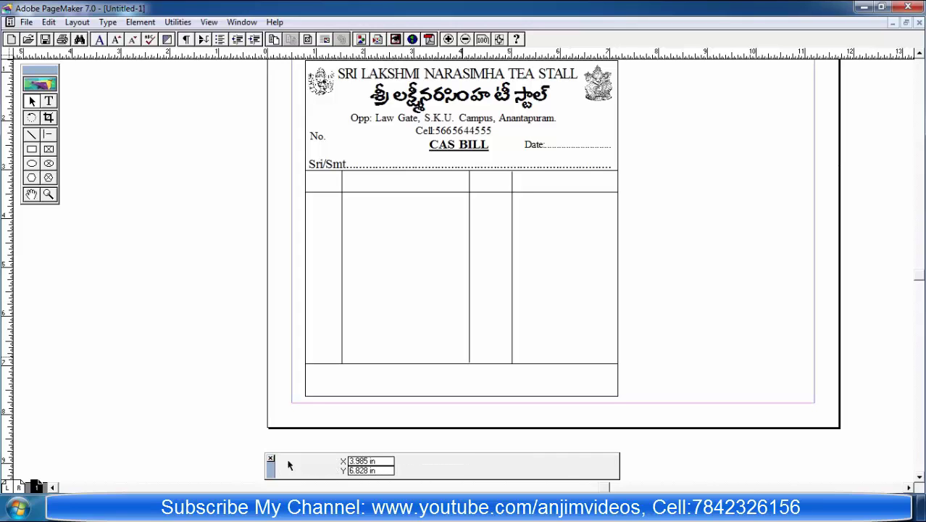
left_click(469, 290)
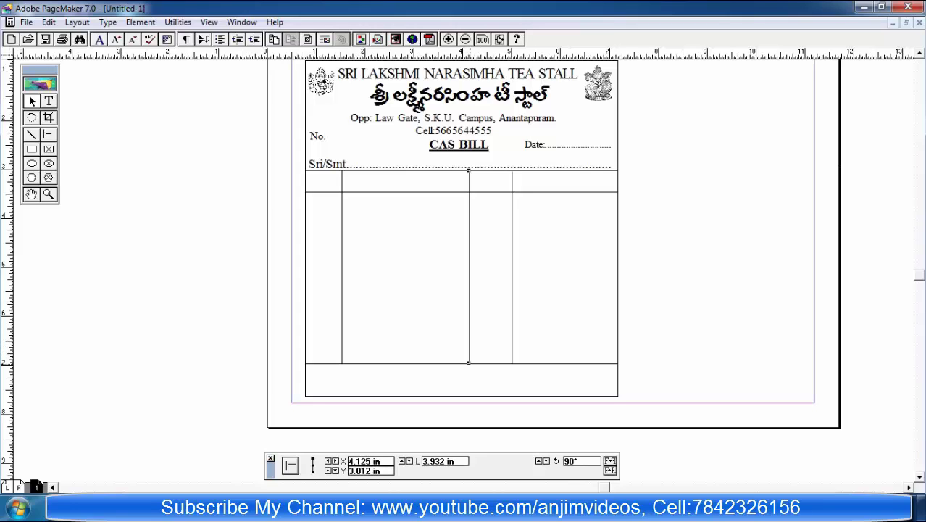
left_click(288, 465)
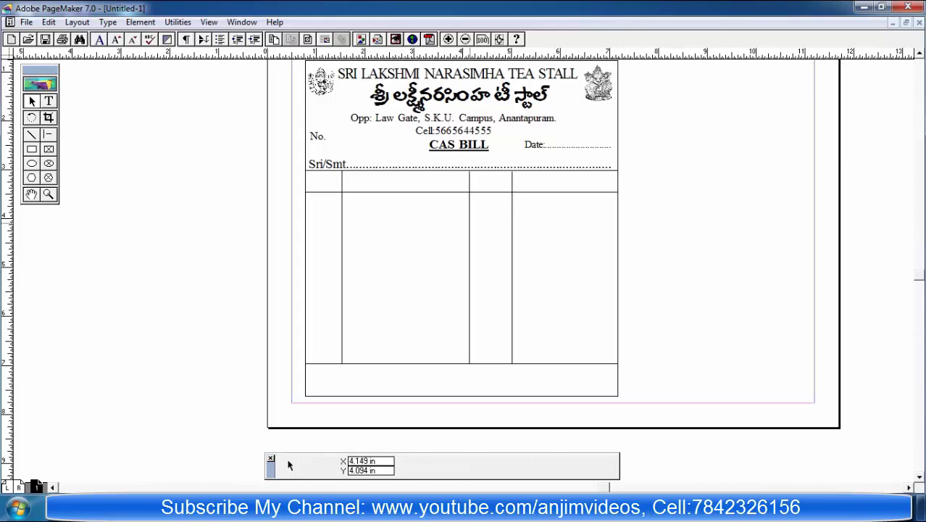
left_click(469, 290)
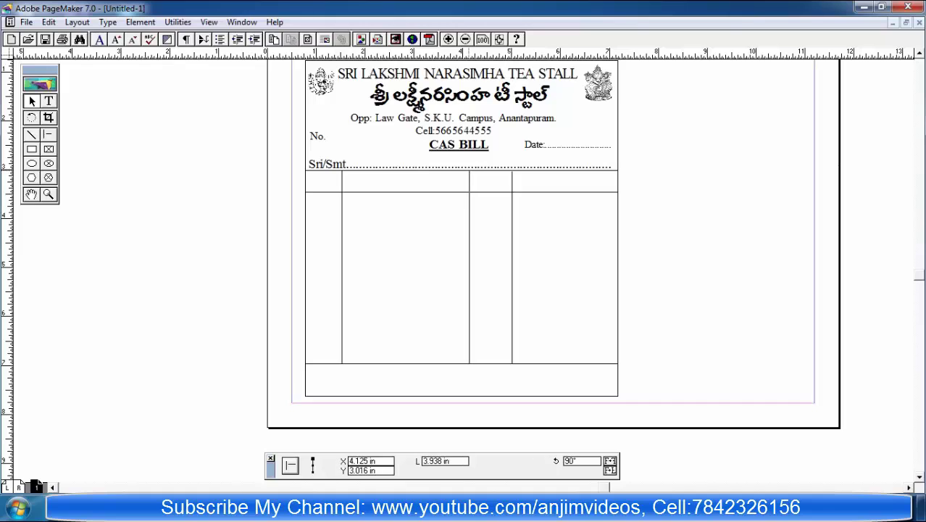
left_click(288, 464)
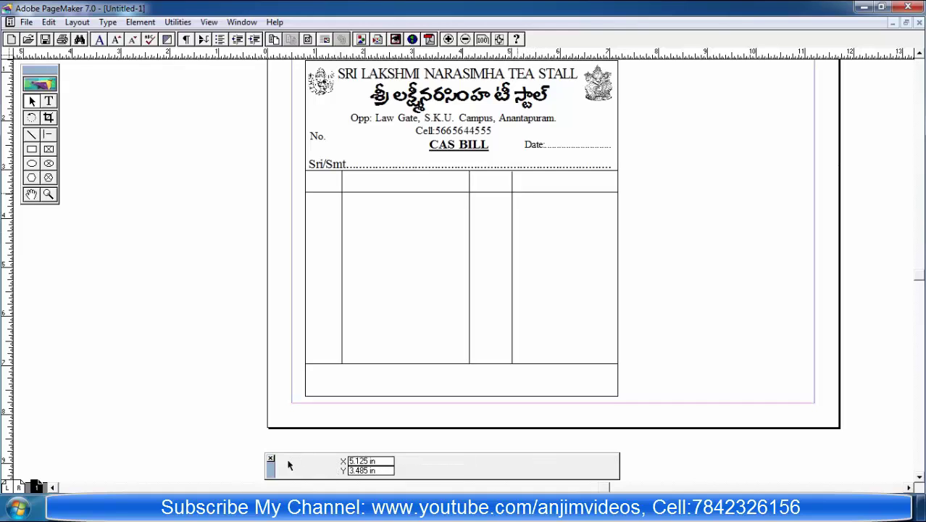
left_click(511, 290)
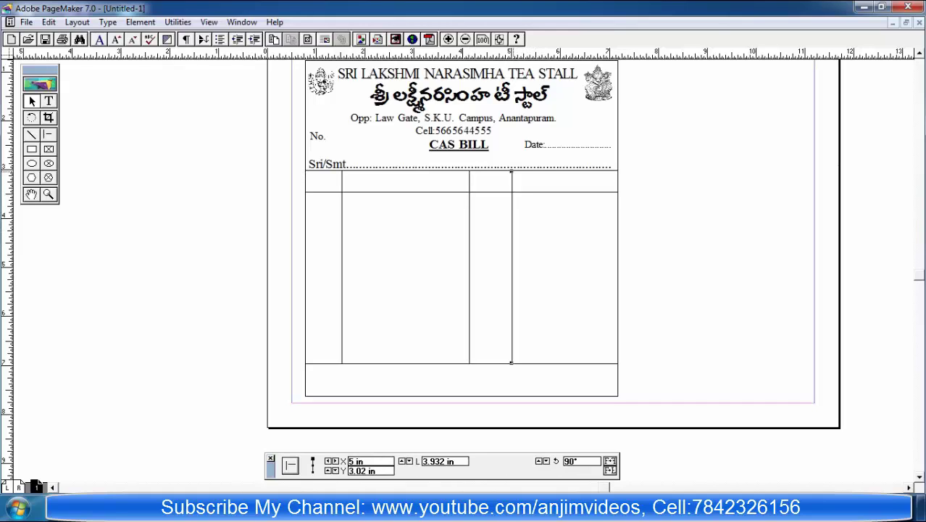
left_click(288, 464)
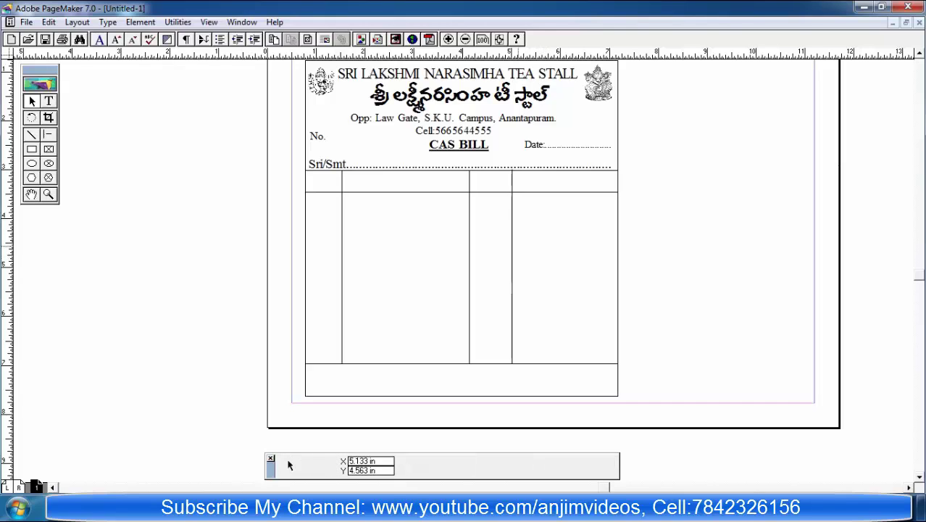
left_click(511, 357)
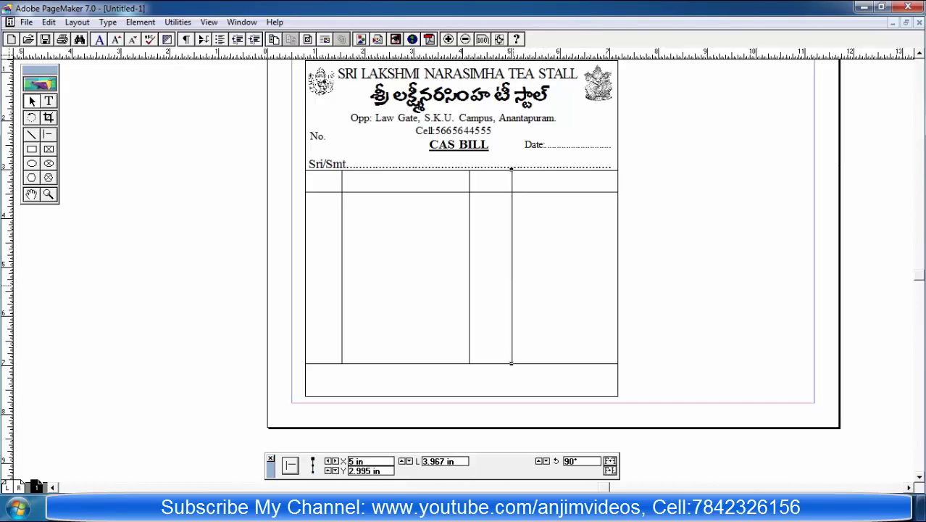
left_click(288, 464)
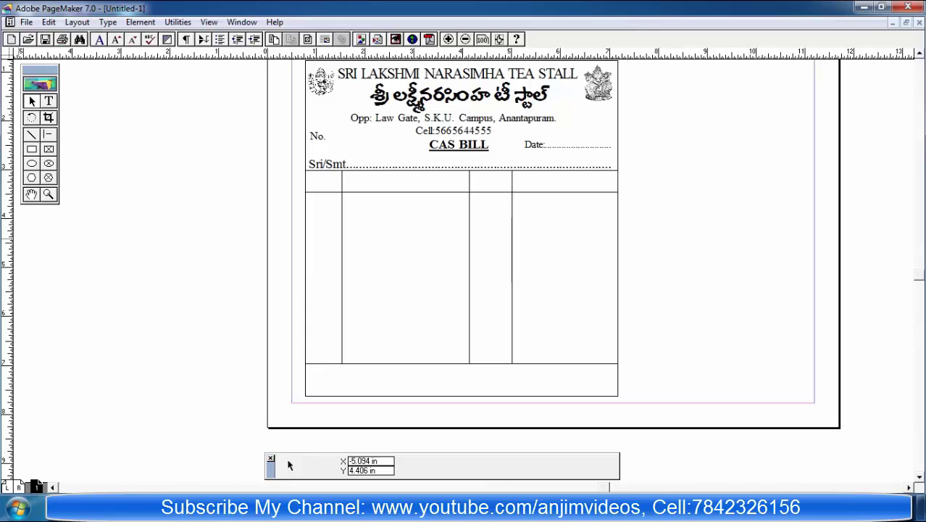
Step: Type S.NO. at 20 pt and place it in the table's first header cell
key("shift+F4")
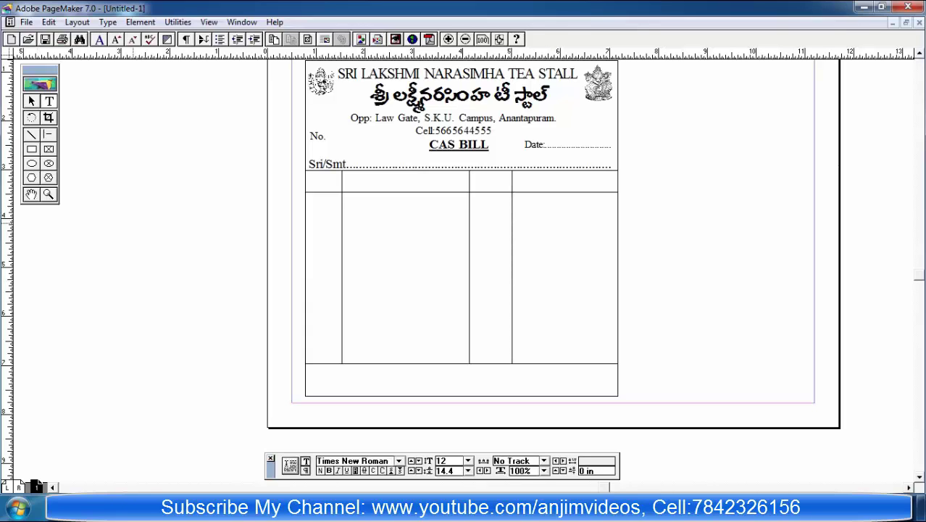
left_click(133, 219)
type("S.NO")
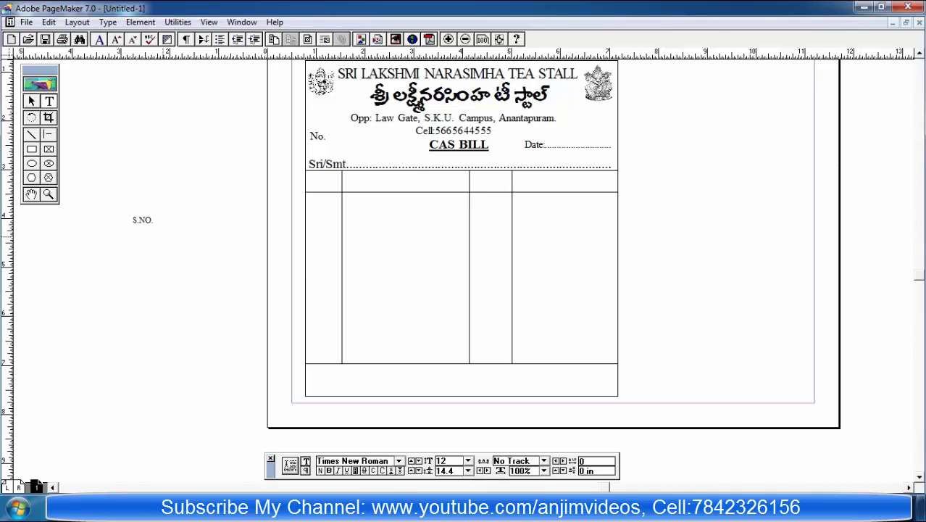
type(".")
key("ctrl+a")
type("2")
key("ctrl+z")
type("20")
key("Return")
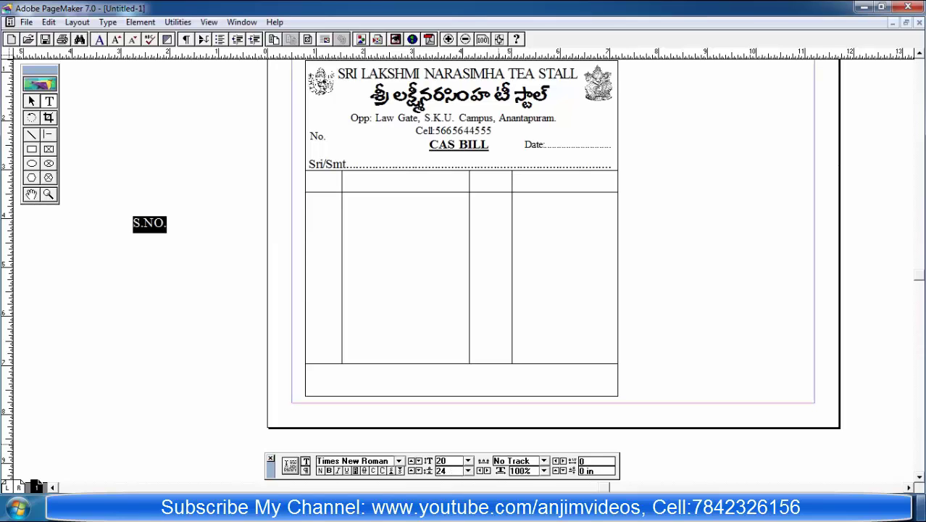
key("Escape")
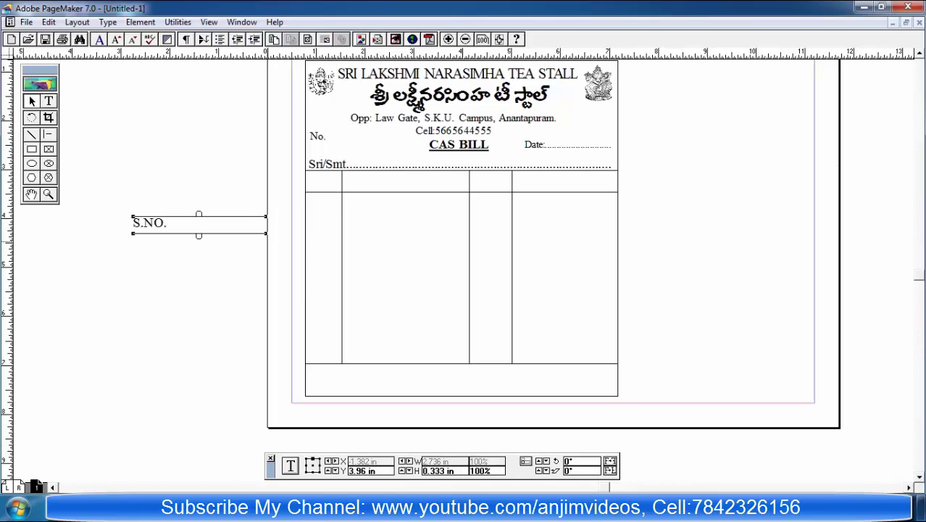
left_click_drag(265, 234, 170, 232)
left_click_drag(160, 224, 333, 180)
key("Right")
key("Right")
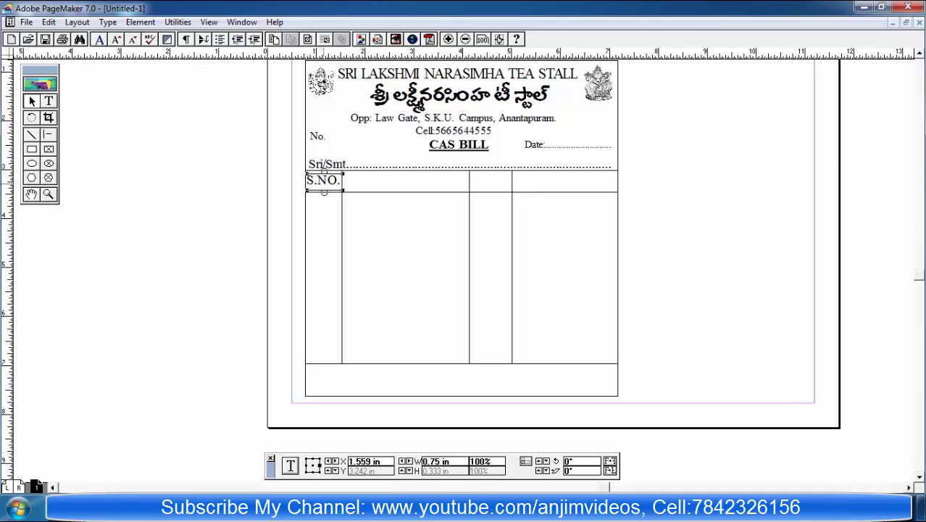
key("Right")
left_click(667, 163)
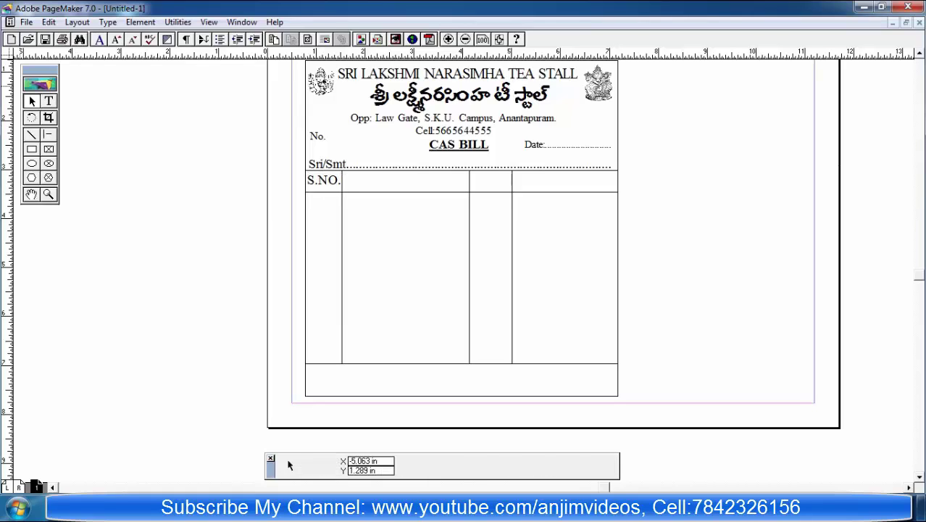
Step: Type Particulars at 20 pt and place it in the second header cell
left_click(49, 100)
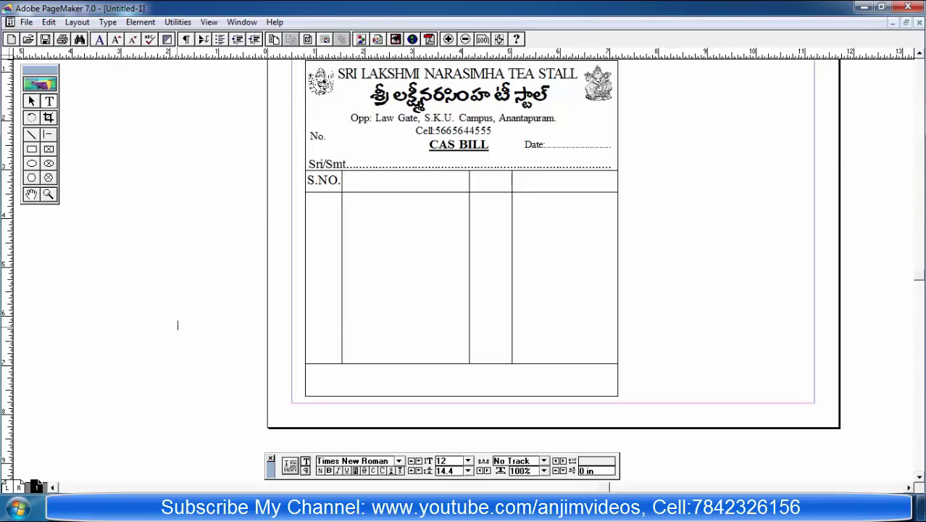
left_click(178, 325)
type("Particulars")
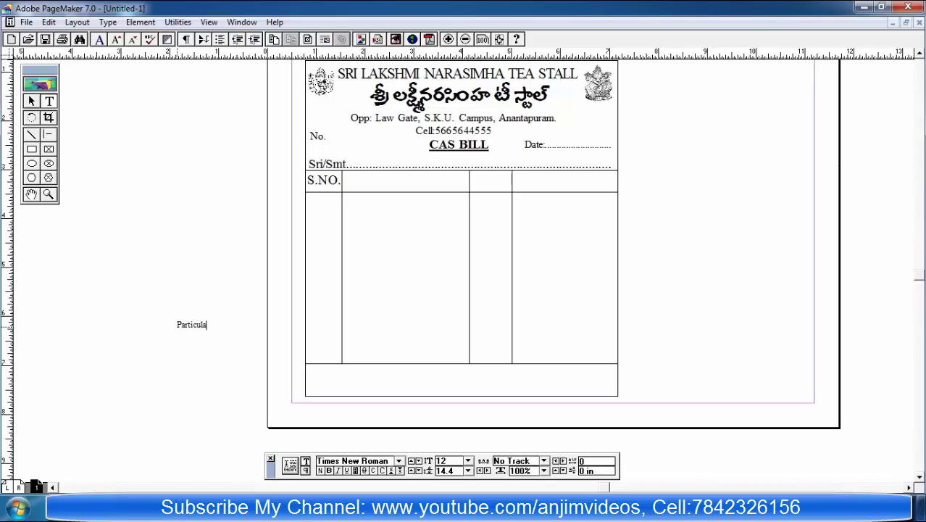
key("ctrl+a")
key("ctrl+alt+shift+period")
key("ctrl+alt+shift+period")
key("ctrl+alt+shift+period")
key("ctrl+alt+shift+period")
key("ctrl+alt+shift+period")
key("ctrl+alt+shift+period")
key("ctrl+alt+shift+period")
key("ctrl+alt+shift+period")
key("ctrl+alt+shift+period")
key("ctrl+alt+shift+period")
key("ctrl+alt+shift+period")
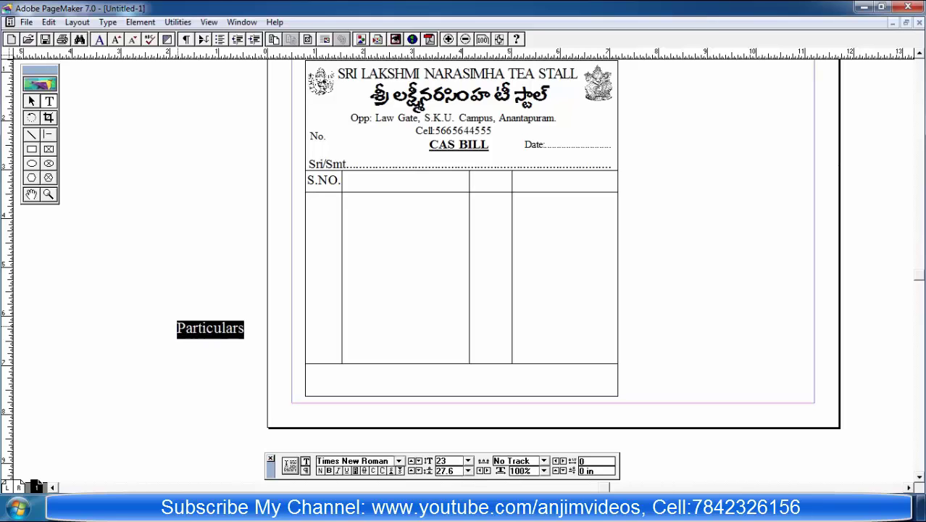
key("ctrl+alt+shift+comma")
key("ctrl+alt+shift+comma")
key("ctrl+alt+shift+comma")
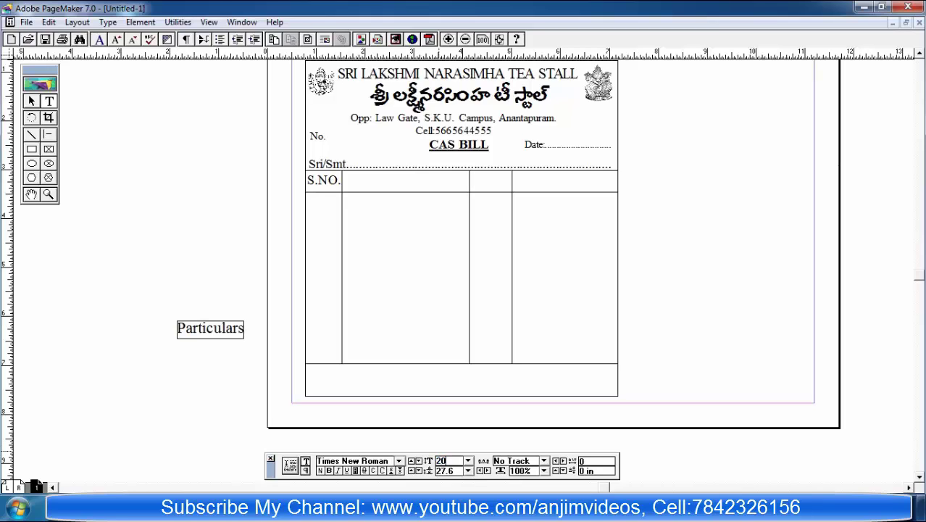
key("Escape")
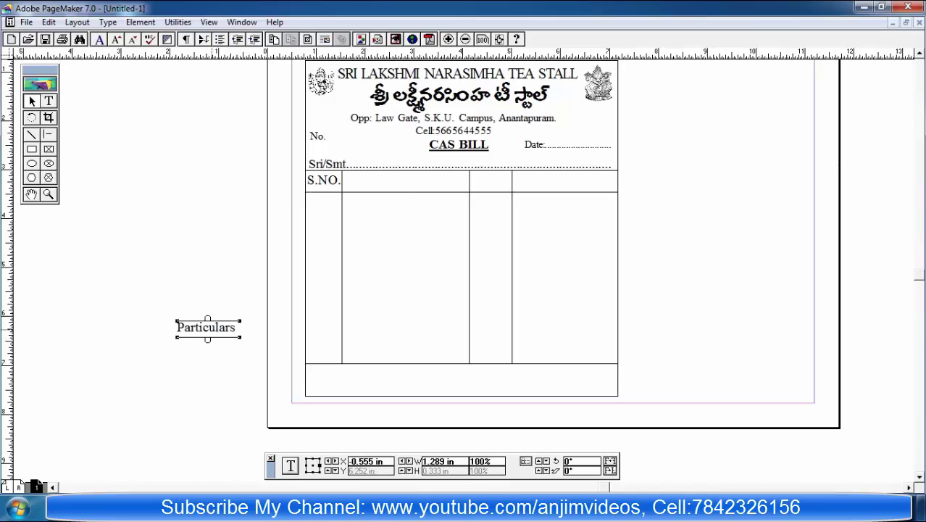
left_click_drag(207, 328, 395, 182)
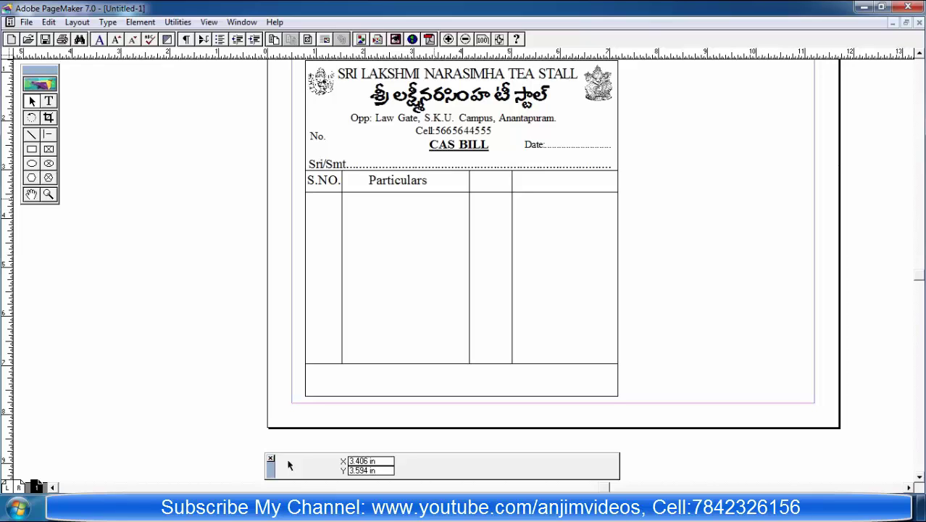
key("Right")
key("Right")
key("Right")
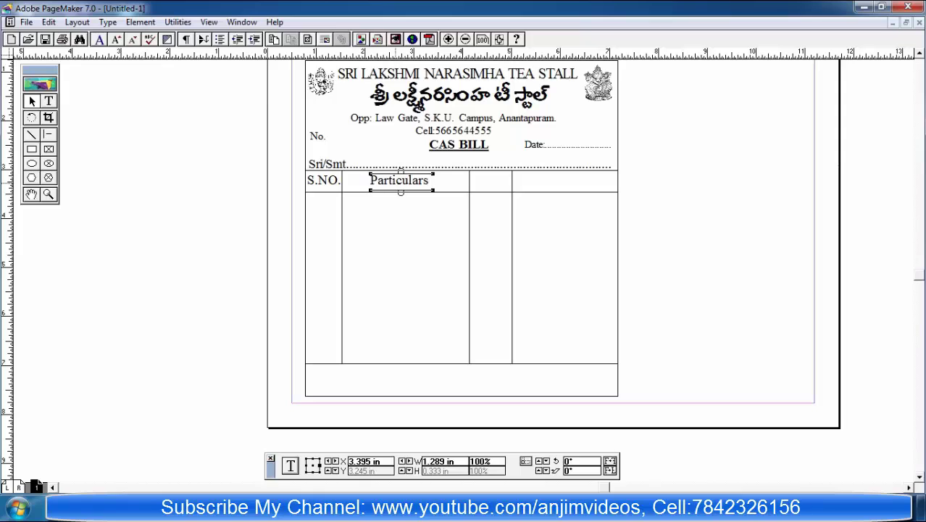
left_click(48, 102)
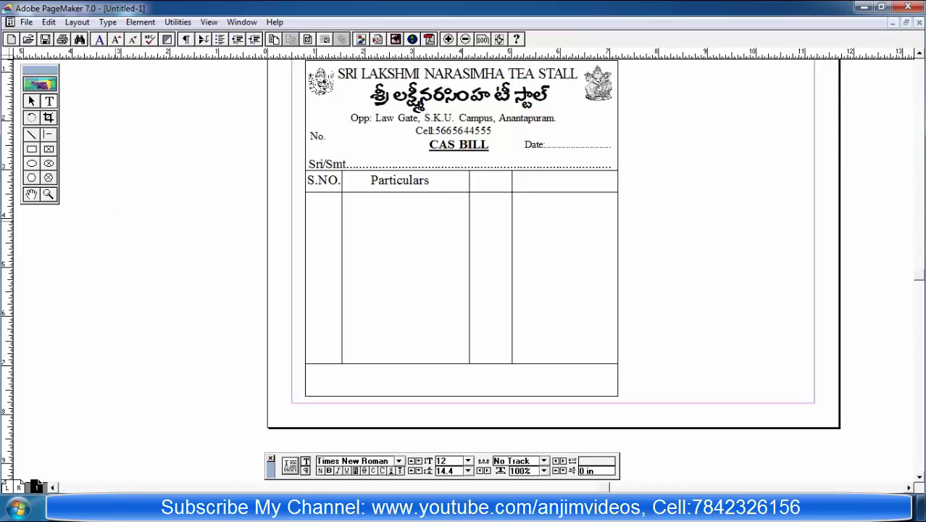
Step: Set the Qty. text to 20 pt and move it into the third header cell
left_click(119, 218)
key("ctrl+a")
key("ctrl+grave")
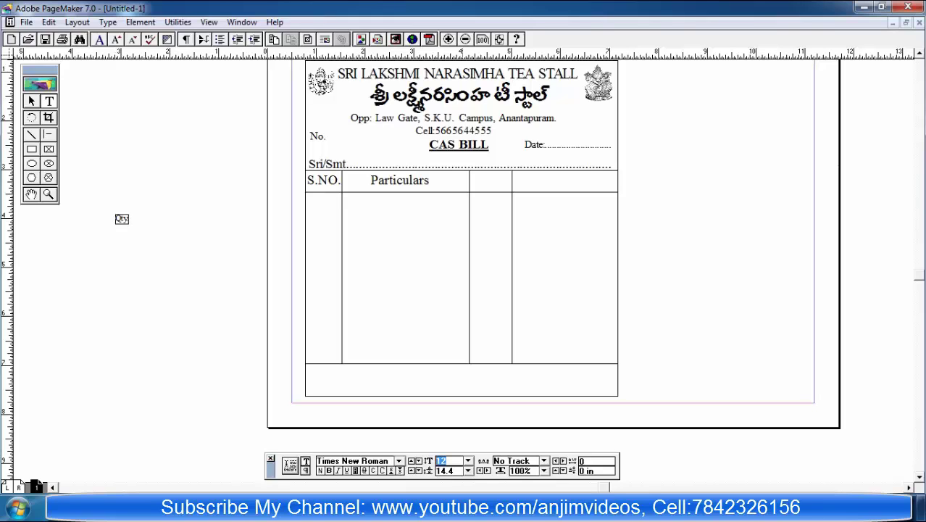
type("20")
key("Return")
key("Escape")
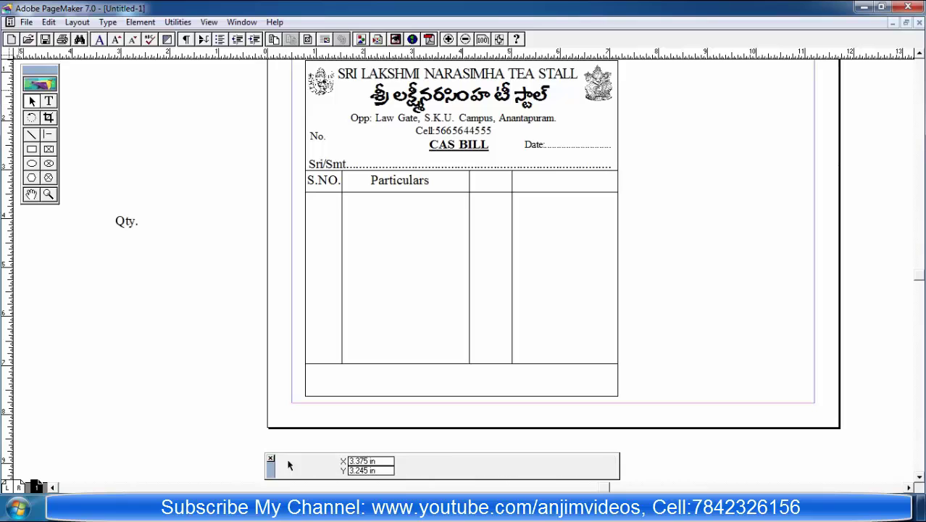
left_click_drag(266, 230, 489, 182)
Step: Nudge the Qty. heading right until it is centred in its column
left_click(484, 182)
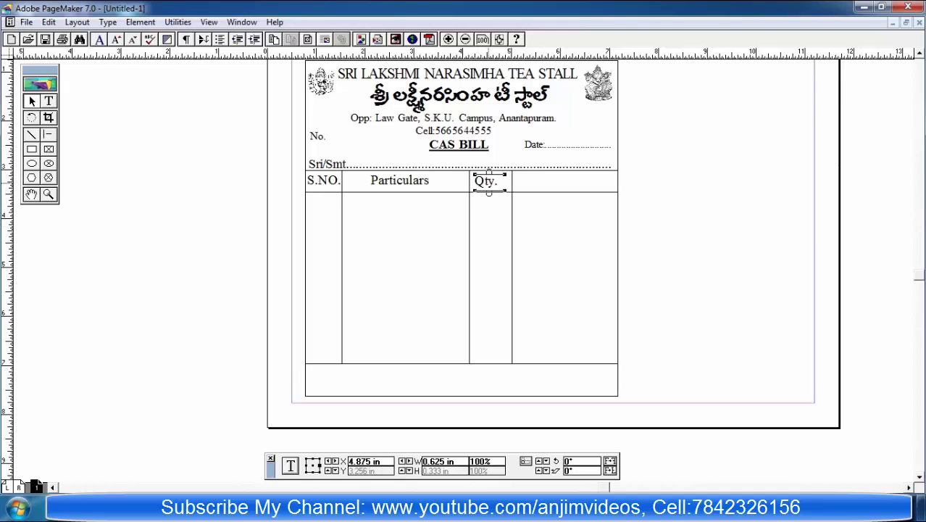
key("Right")
key("Right")
key("Right")
key("Right")
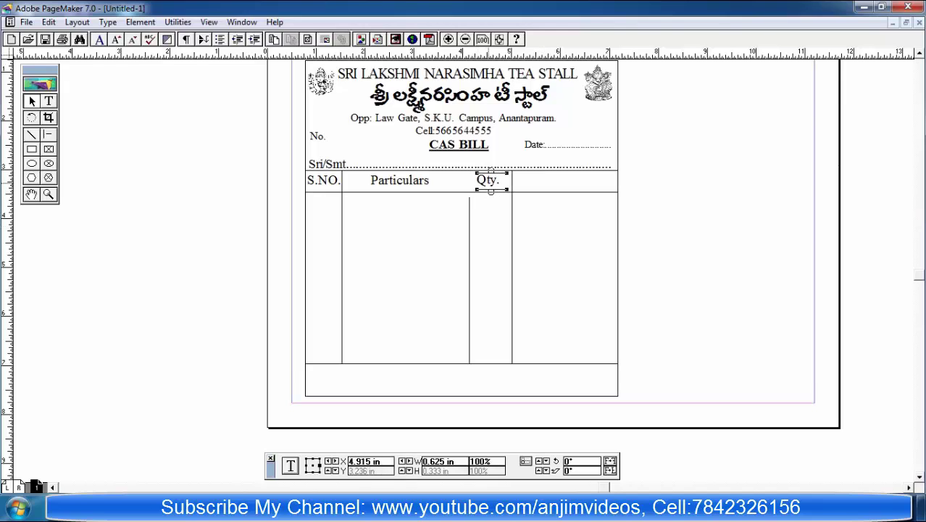
key("Right")
key("Right")
key("Right")
key("Left")
key("Left")
key("Left")
key("Left")
key("Left")
key("Left")
key("Left")
key("Left")
key("Left")
key("Left")
key("Left")
key("Left")
key("Left")
key("Left")
key("Left")
key("Left")
key("Left")
key("Left")
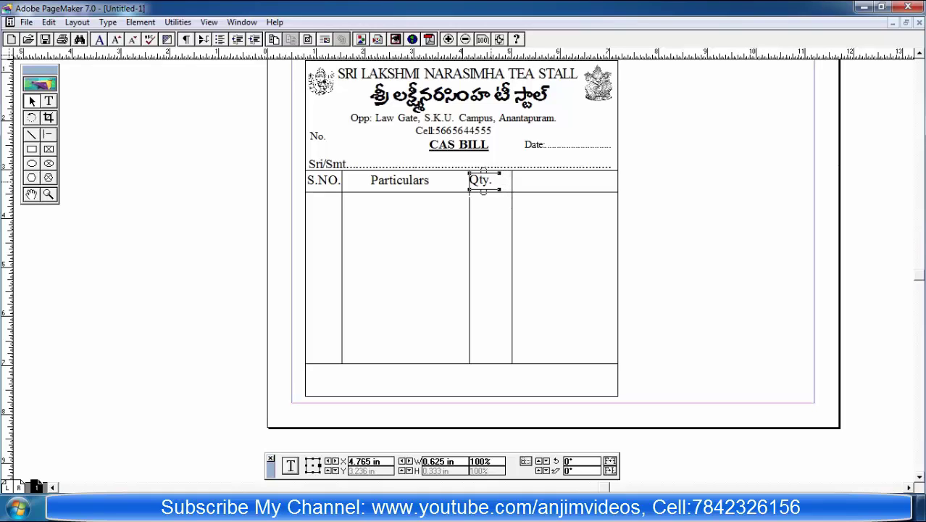
key("Right")
key("Right")
key("Right")
key("Right")
key("Right")
key("Right")
key("Right")
key("Right")
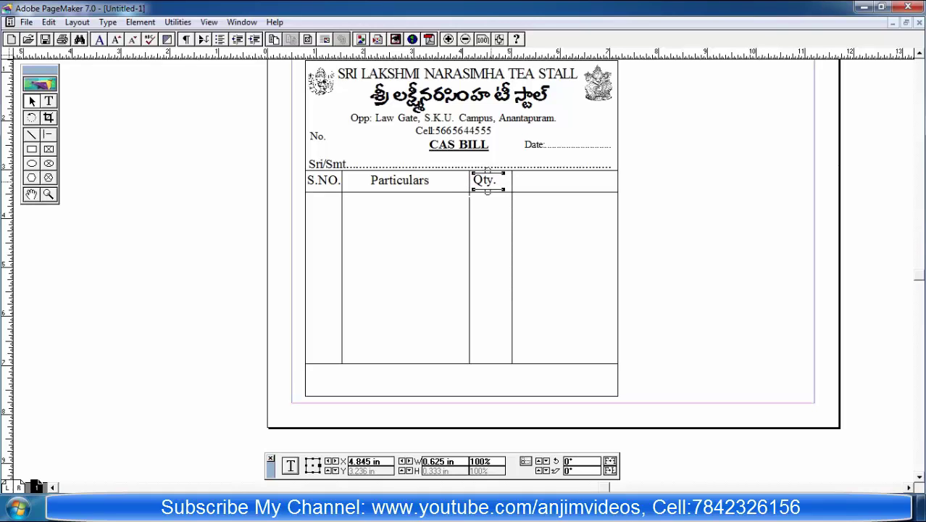
key("Right")
key("ctrl+shift+a")
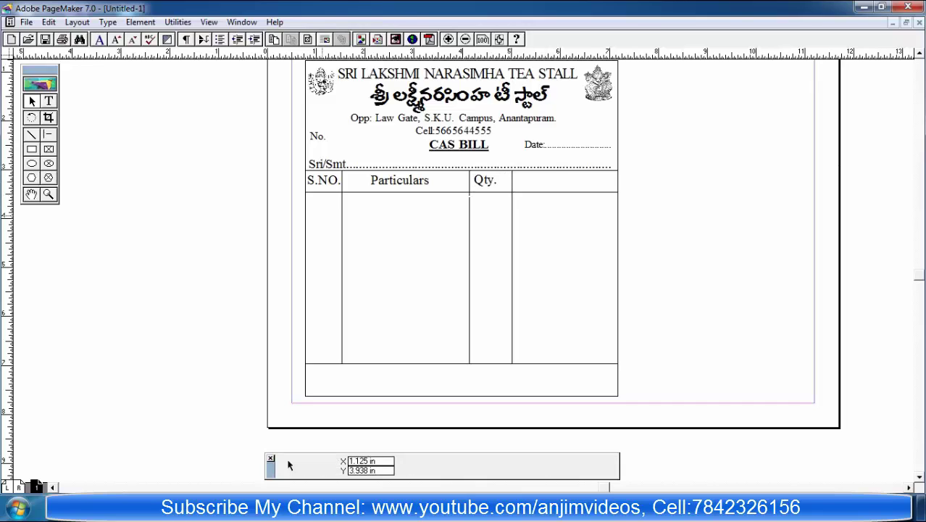
Step: Copy the Qty. heading into the last column, retype it as AMOUNT and widen its block
left_click(486, 181)
left_click_drag(486, 184, 639, 181)
key("ctrl+c")
key("ctrl+v")
double_click(654, 181)
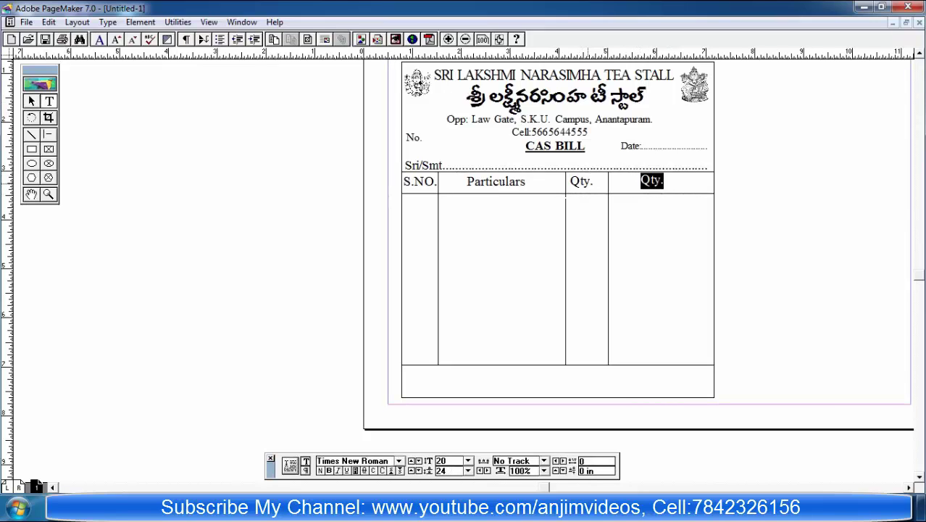
type("AMOUNT")
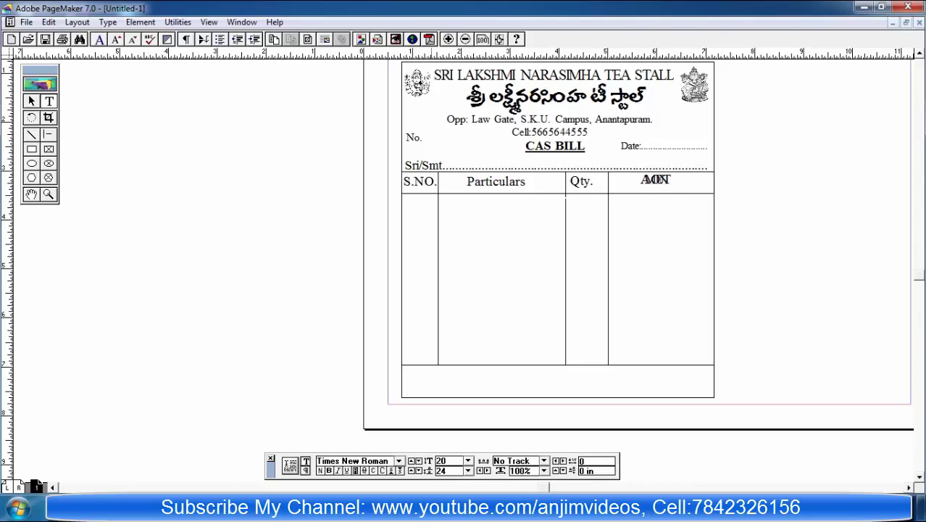
key("Escape")
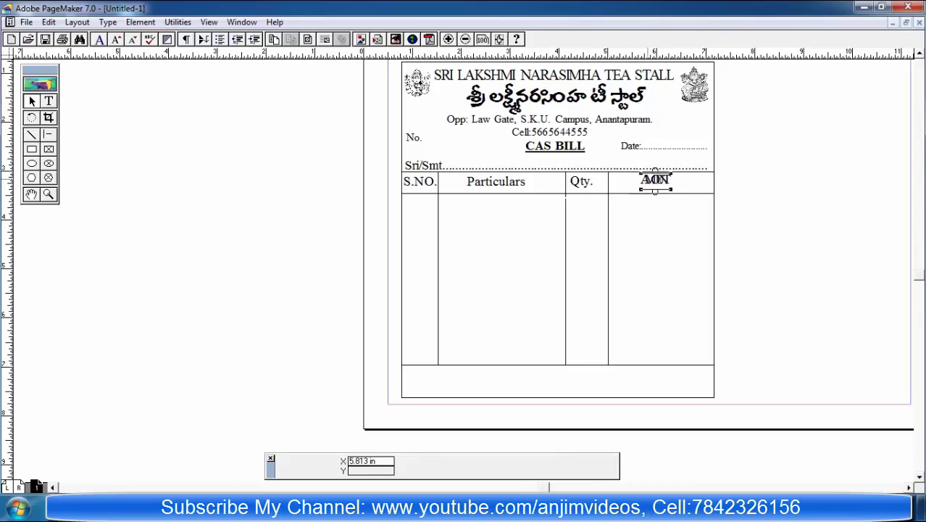
mouse_move(640, 190)
left_mouse_down()
mouse_move(622, 190)
mouse_move(685, 190)
mouse_move(655, 182)
left_mouse_up()
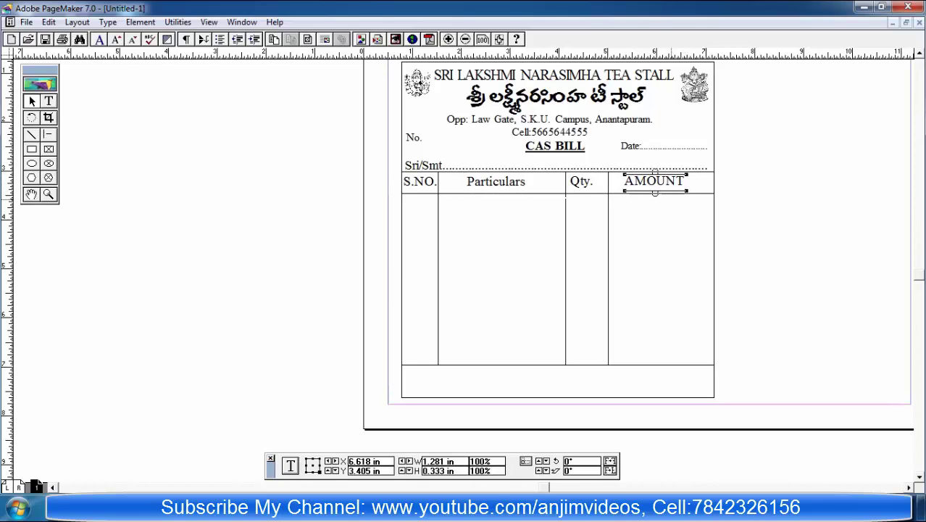
left_click(668, 230)
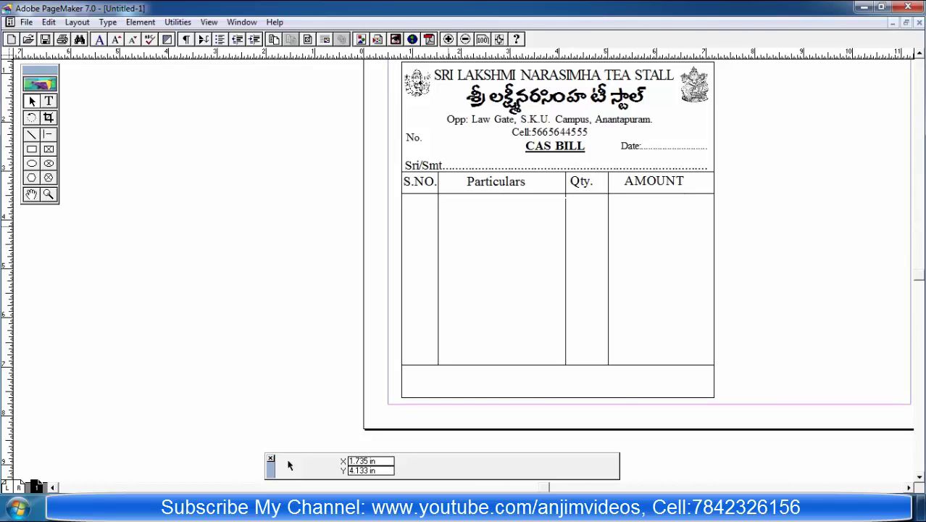
Step: Change the first heading from S.NO. to S.No
left_click(49, 101)
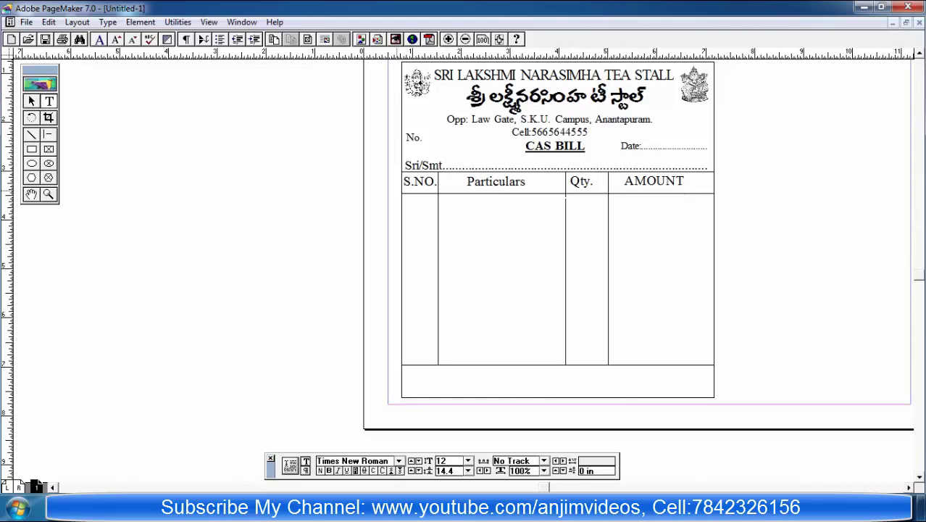
left_click(435, 182)
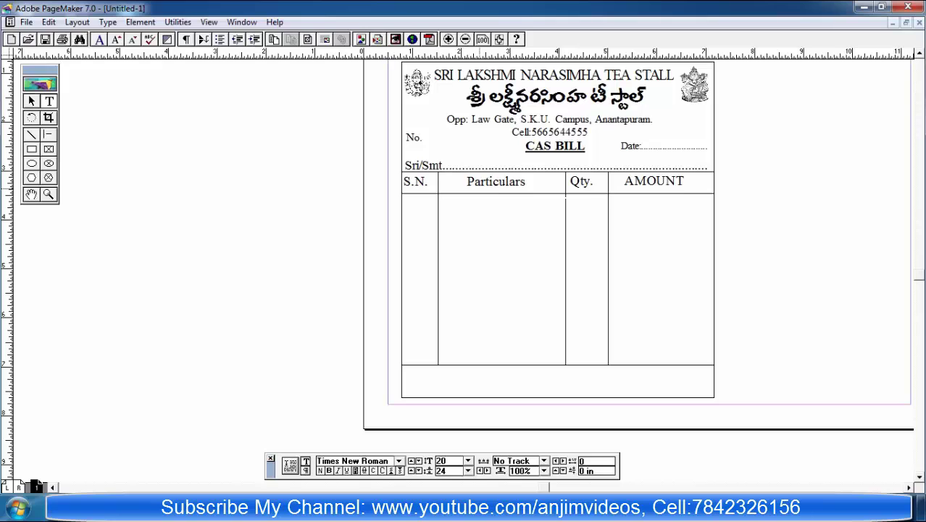
type("O")
key("BackSpace")
key("BackSpace")
type("o")
left_click(31, 100)
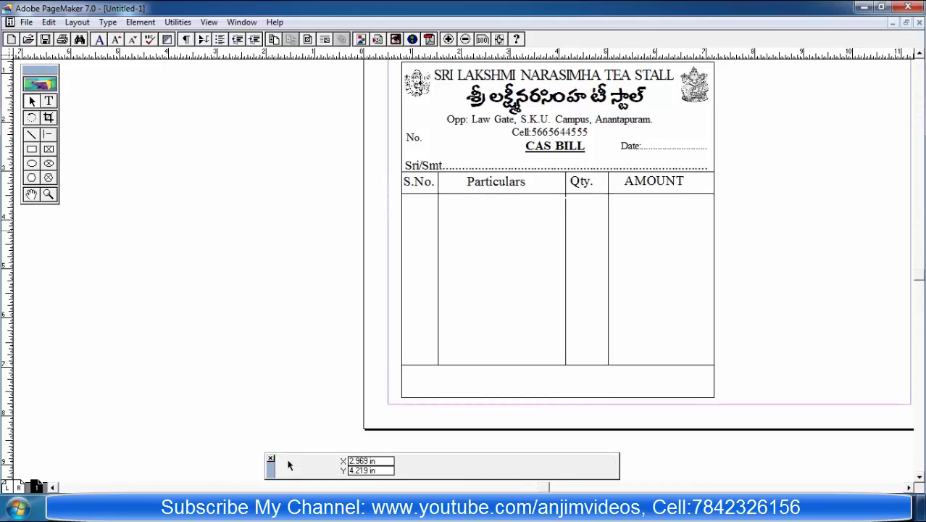
Step: Type the Signature. label and style it 20 pt italic
left_click(48, 101)
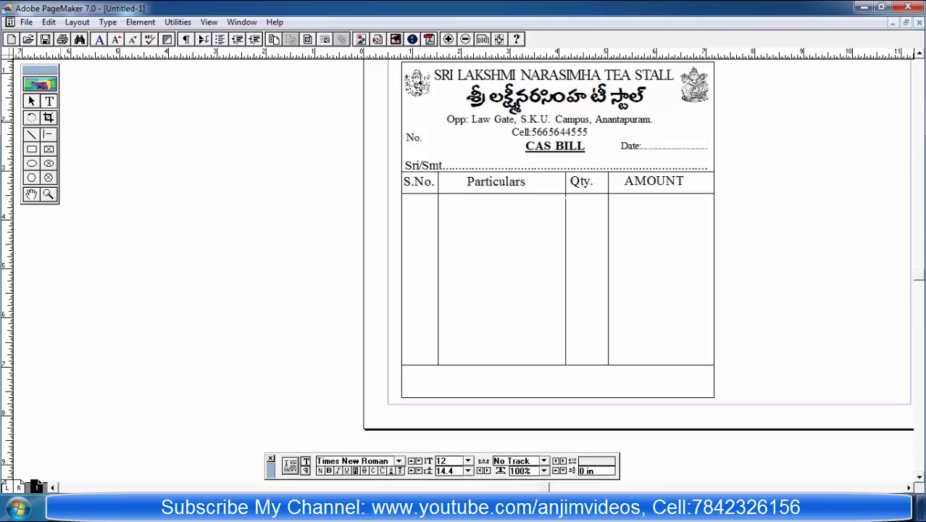
left_click(164, 272)
type("Sa")
type("gna")
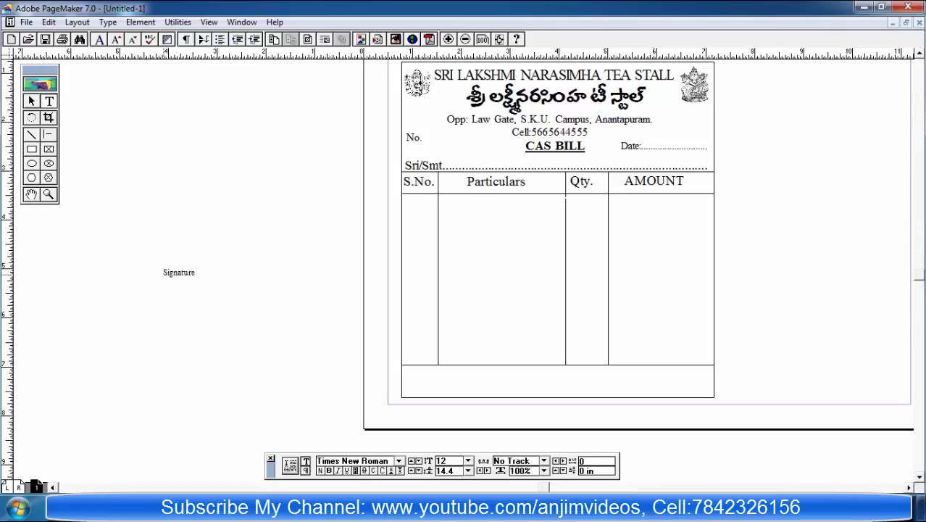
key("ctrl+a")
key("ctrl+alt+shift+period")
key("ctrl+alt+shift+period")
key("ctrl+alt+shift+period")
key("ctrl+alt+shift+period")
key("ctrl+alt+shift+period")
key("ctrl+alt+shift+period")
key("ctrl+alt+shift+period")
key("ctrl+alt+shift+period")
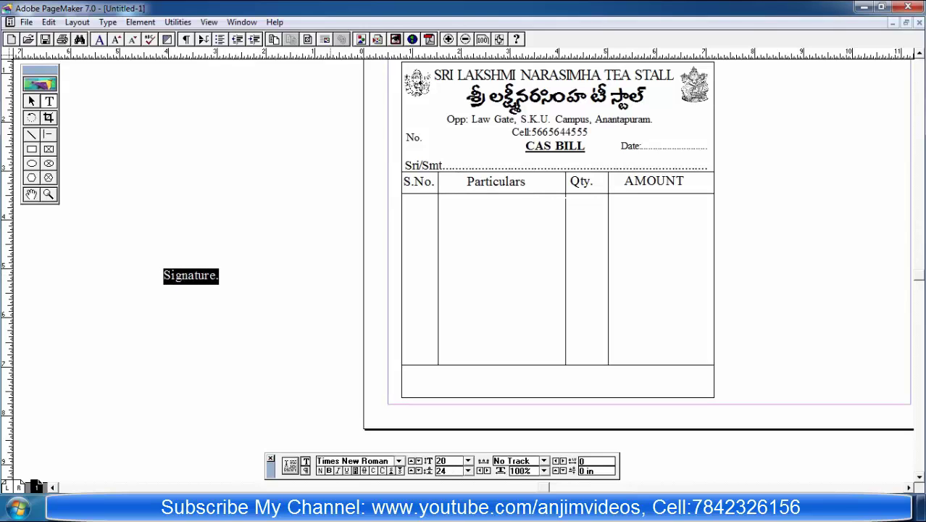
key("ctrl+shift+b")
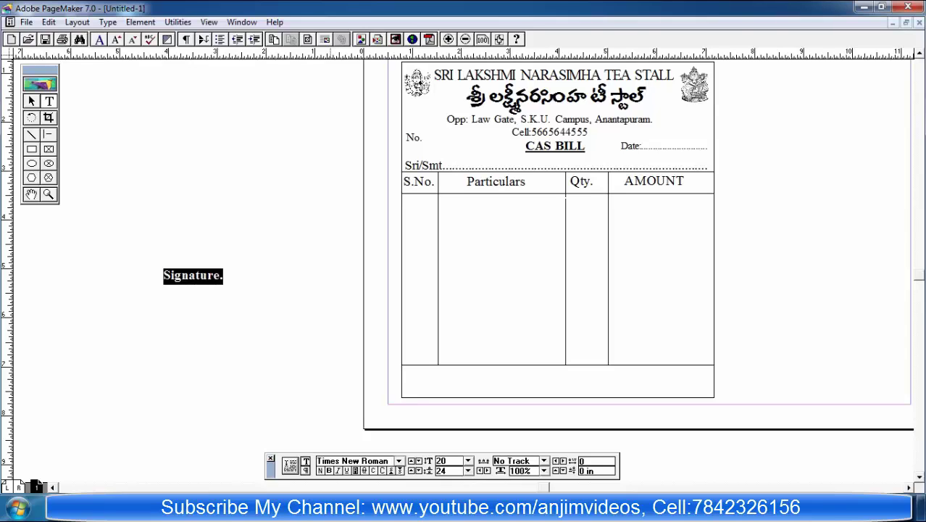
key("ctrl+shift+b")
key("ctrl+shift+i")
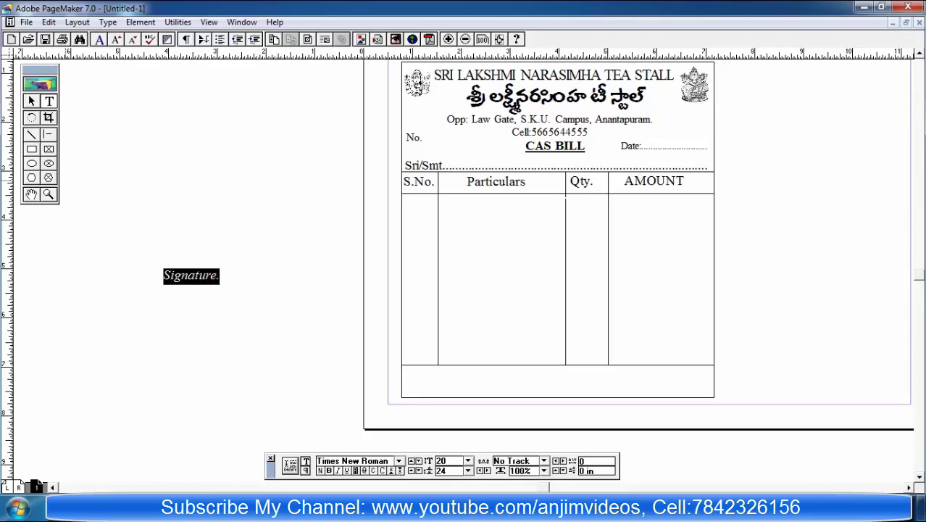
Step: Narrow the Signature. block and place it in the bottom-right box of the bill
key("Escape")
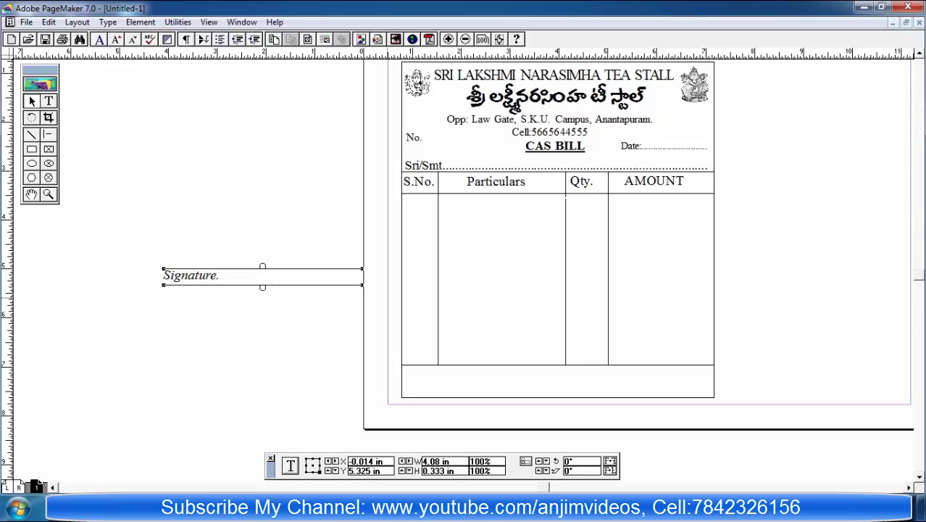
left_click_drag(363, 275, 226, 275)
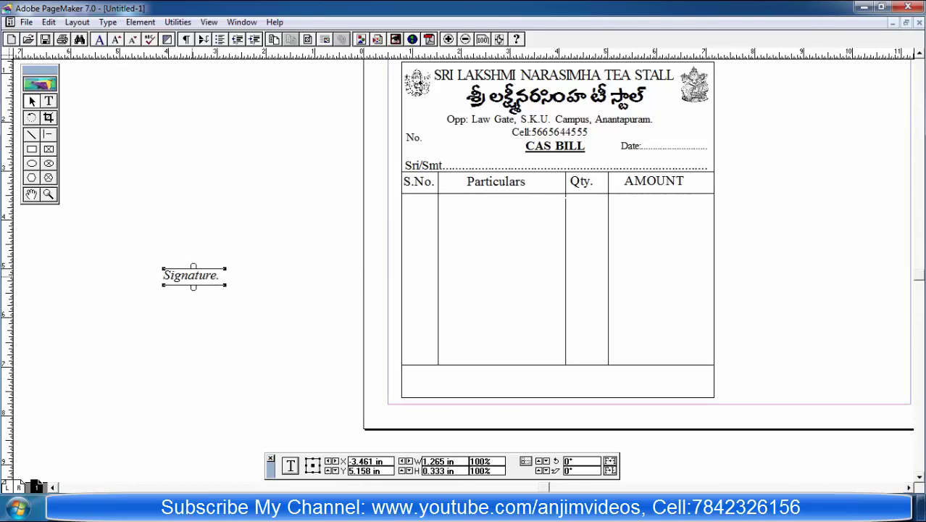
left_click_drag(193, 276, 678, 385)
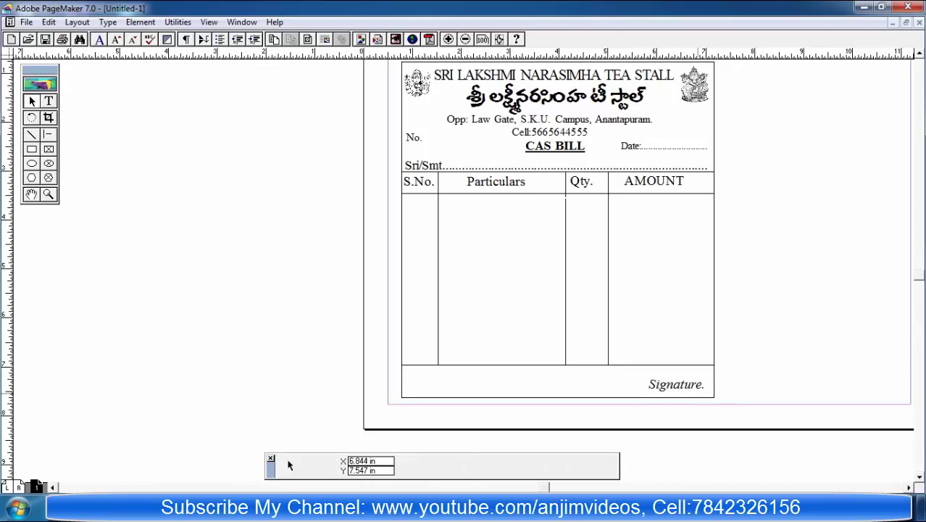
left_click(694, 390)
key("Right")
key("Right")
key("Down")
key("Down")
key("Down")
key("Down")
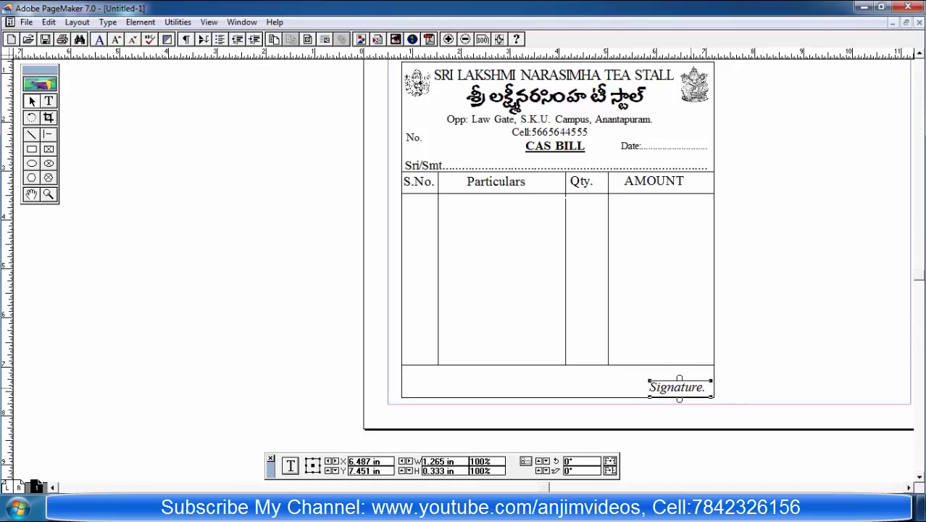
left_click(283, 434)
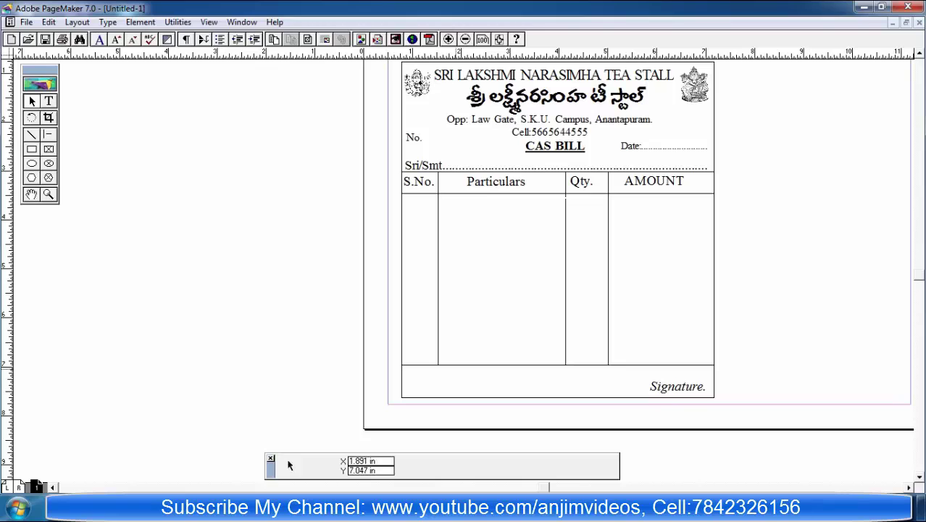
Step: Type 'Receiver's Sig' on the pasteboard and enlarge it to 16 pt
key("shift+F4")
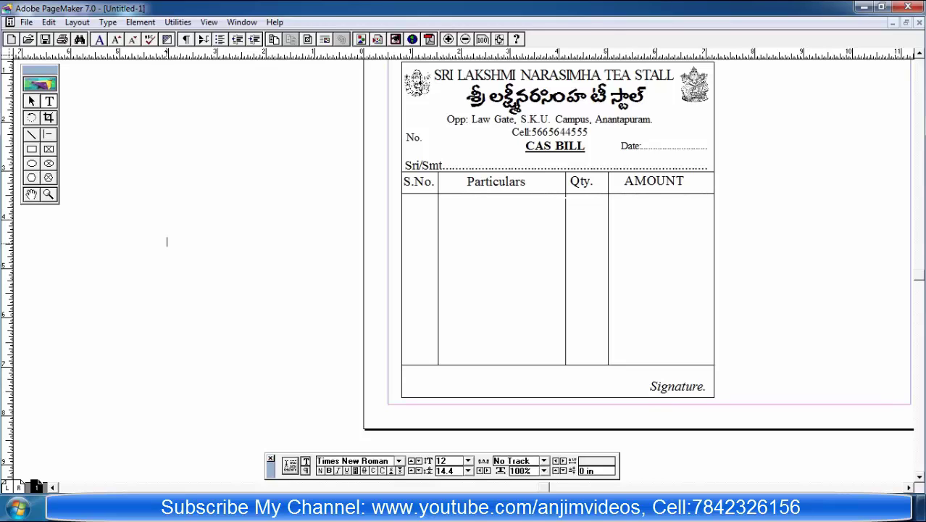
left_click(166, 241)
type("Receiver's Signatures")
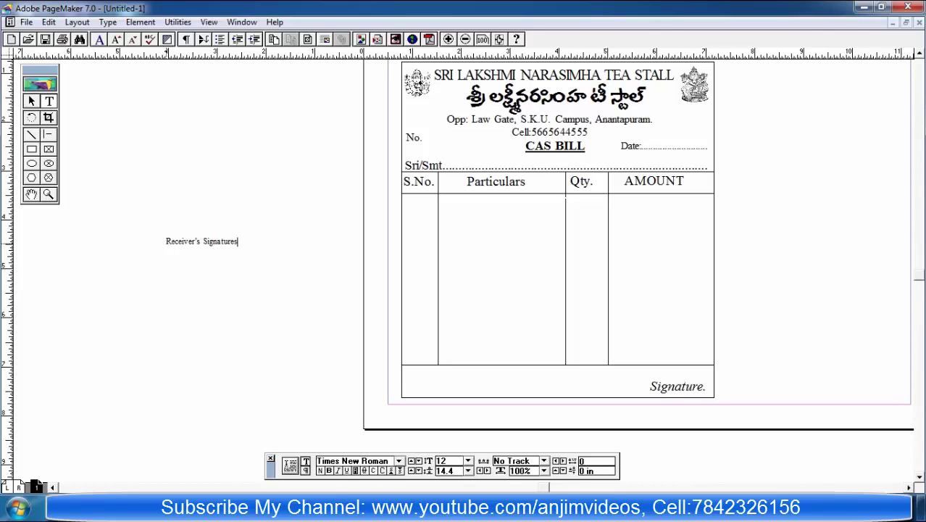
key("ctrl+a")
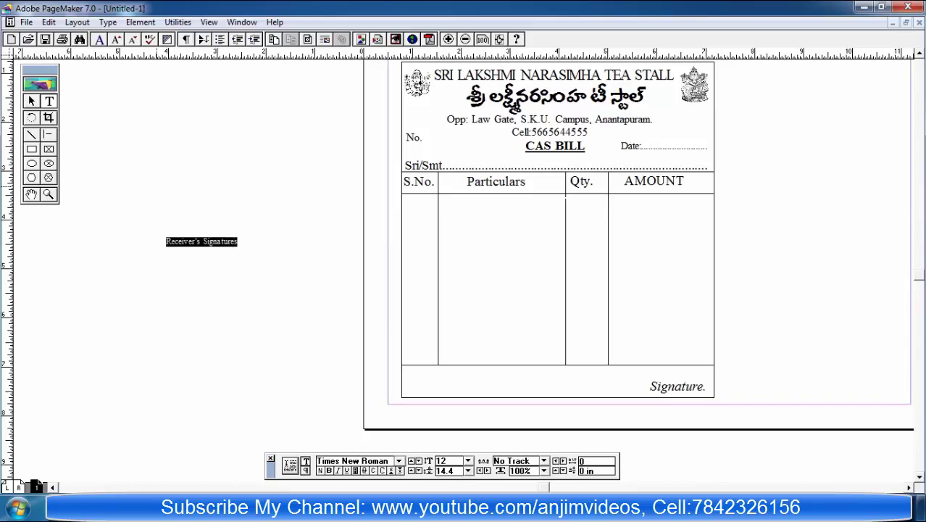
key("ctrl+alt+shift+period")
key("ctrl+alt+shift+period")
key("ctrl+alt+shift+period")
key("ctrl+alt+shift+period")
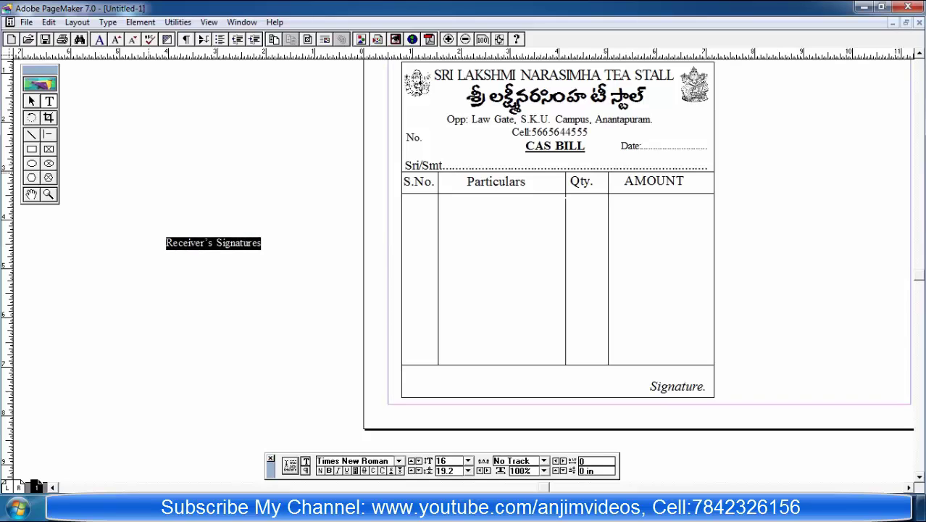
key("Escape")
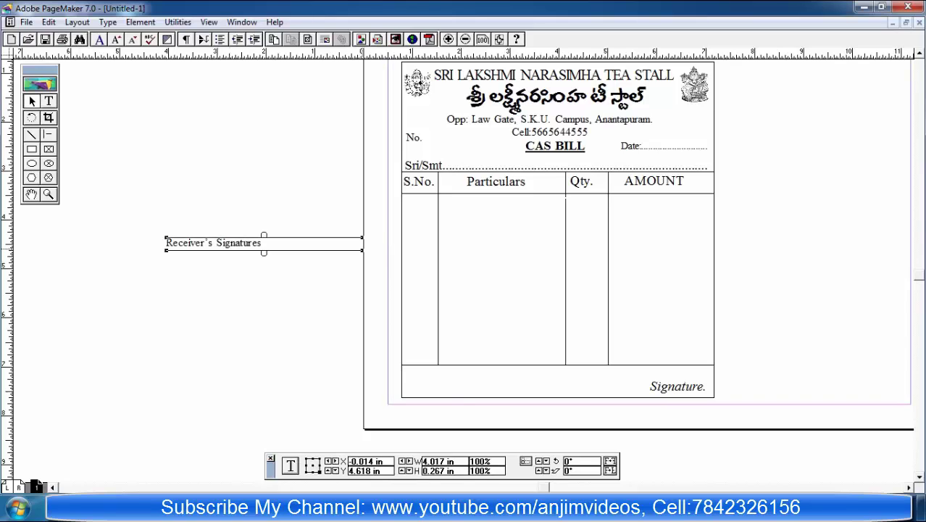
Step: Shrink the Receiver's Signatures text block to about 2 inches wide
key("shift+F4")
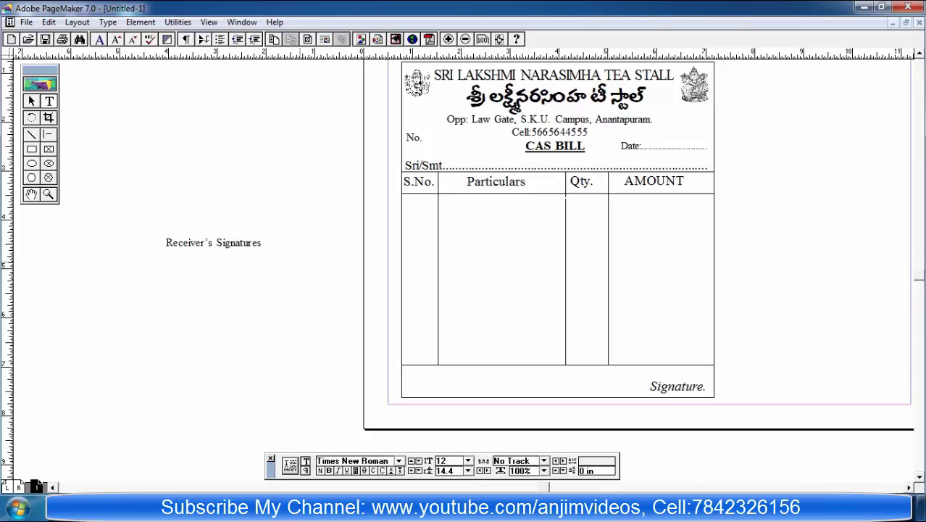
scroll(550, 239, "left", 5)
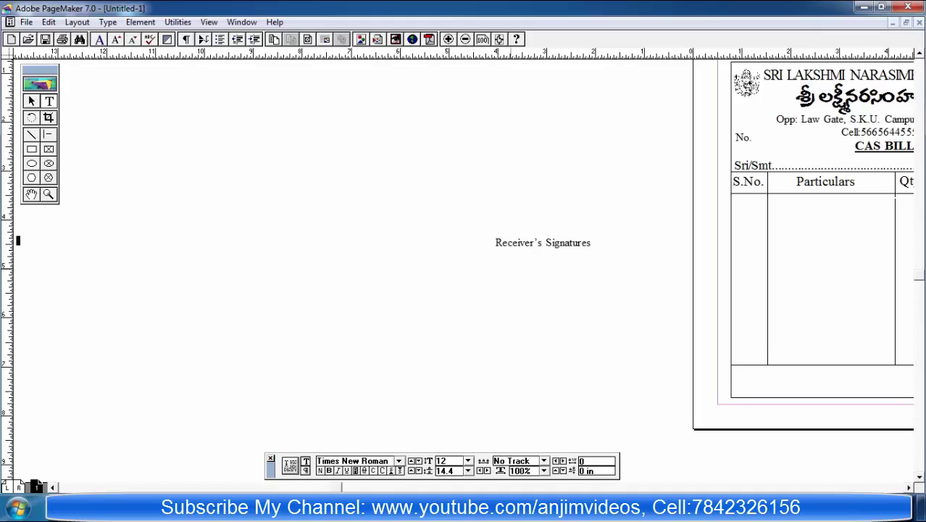
left_click_drag(145, 88, 471, 205)
left_click(24, 240)
key("Escape")
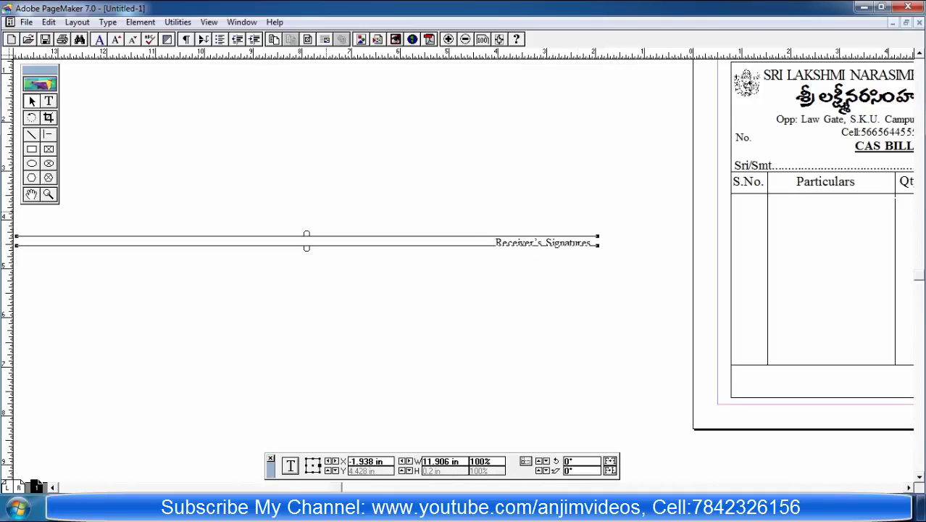
left_click_drag(15, 237, 736, 384)
Step: Format Receiver's Signatures as 16 pt italic and nudge the block slightly down
left_click(49, 100)
type("16")
key("Return")
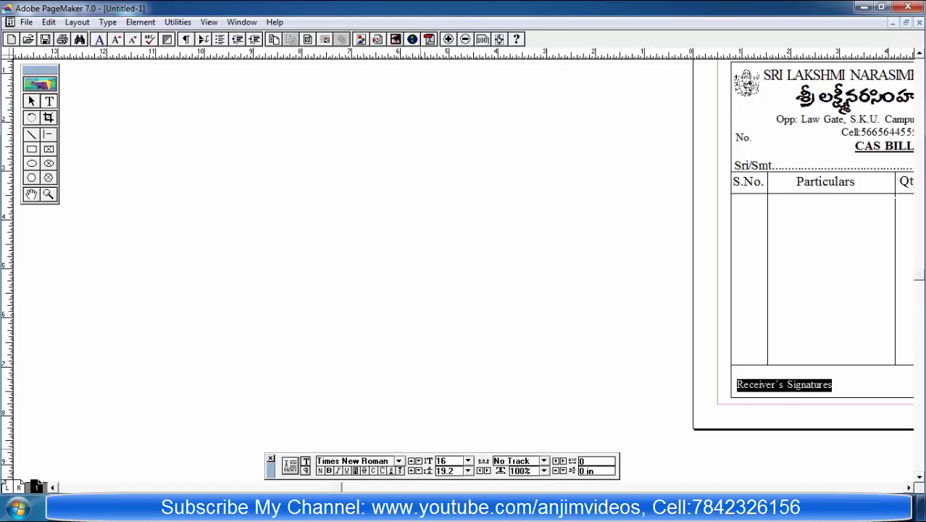
key("ctrl+shift+i")
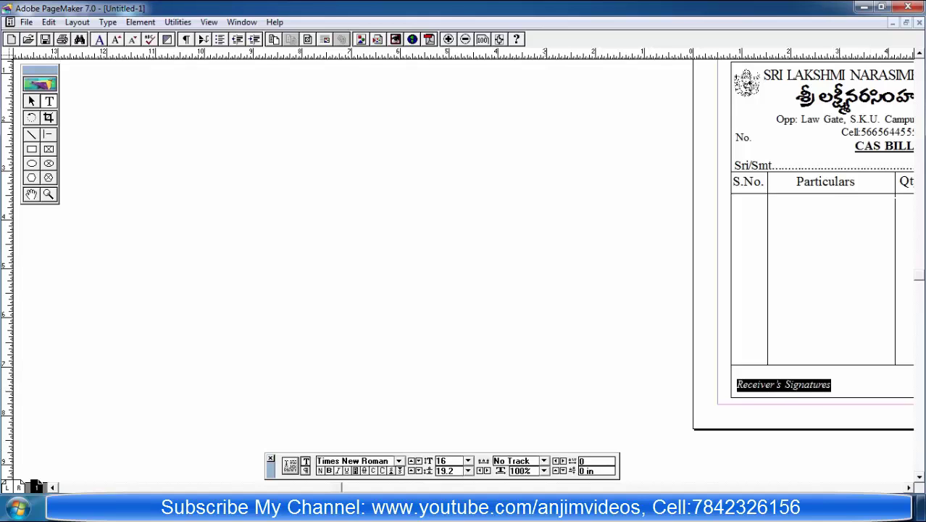
scroll(21, 482, "left", 10)
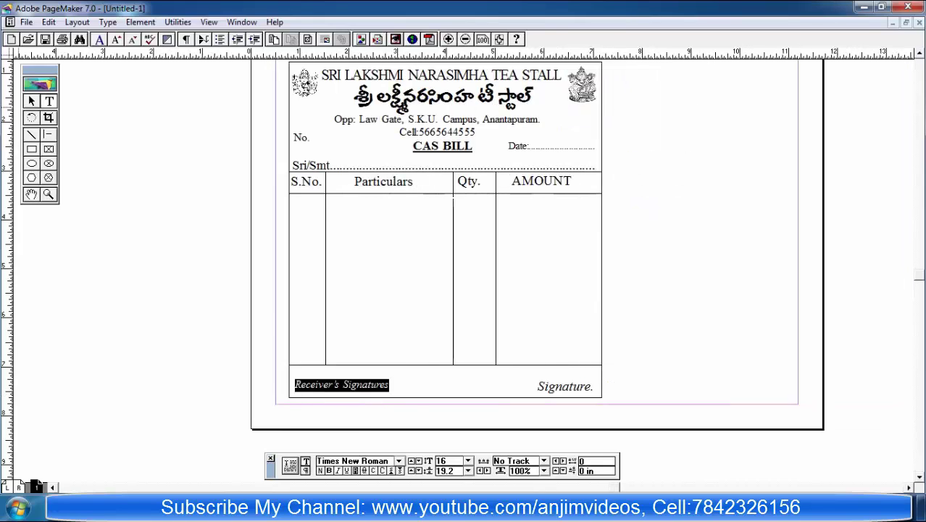
key("Escape")
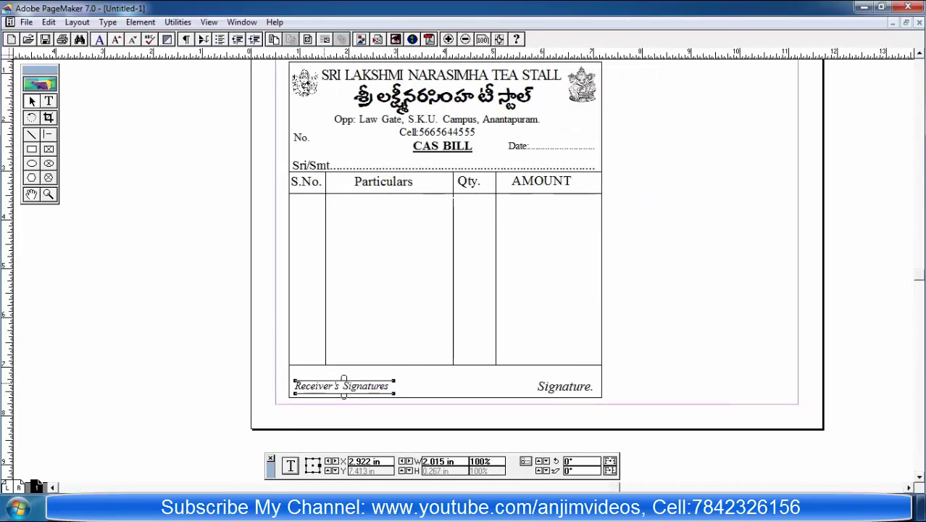
key("Down")
key("Down")
key("Down")
key("Down")
key("Down")
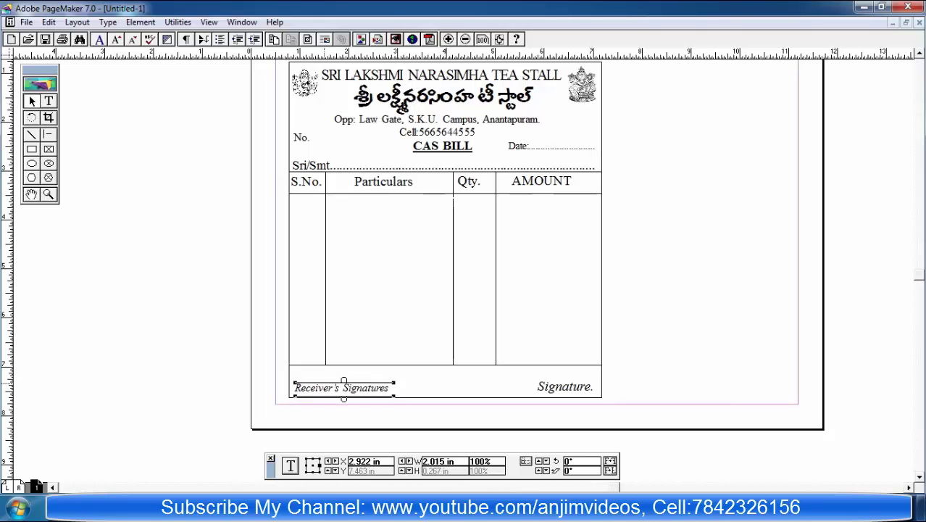
Step: Switch selection between the Signature. and Receiver's Signatures blocks and change tools
key("Tab")
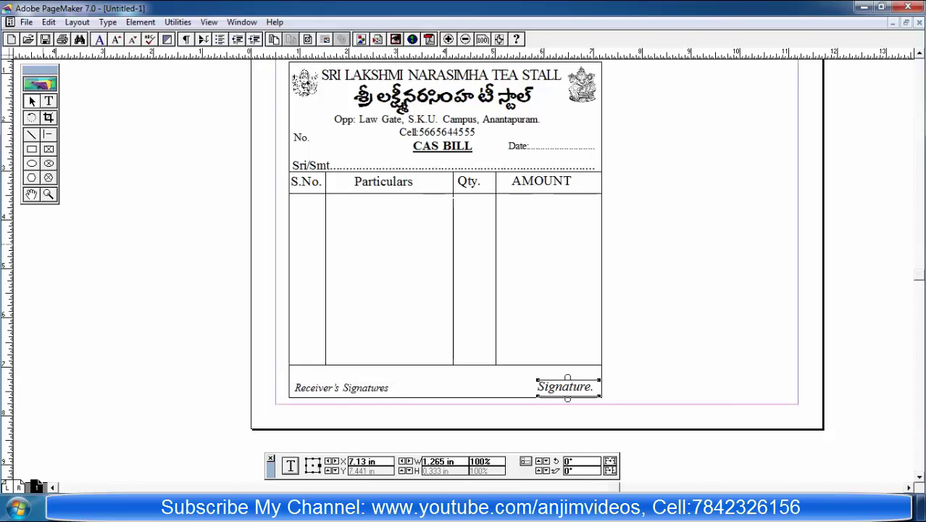
key("F9")
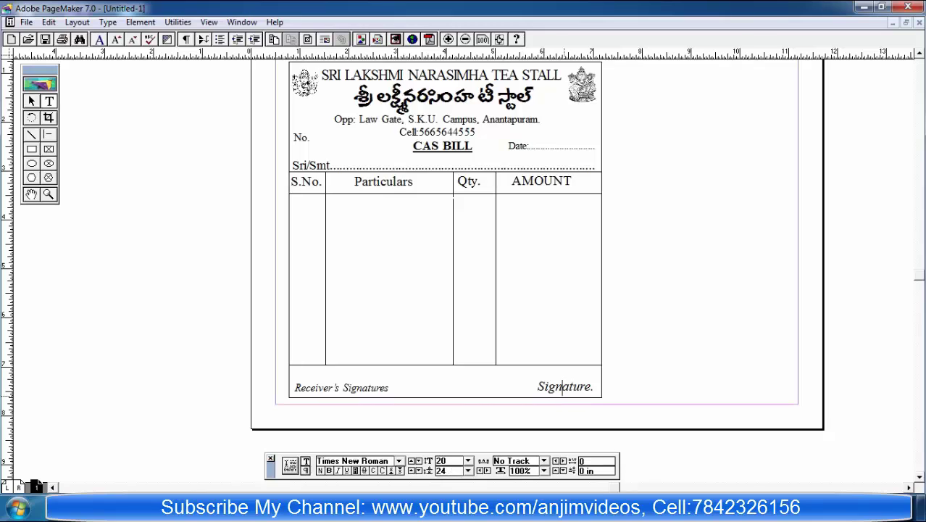
left_click(179, 394)
left_click(289, 465)
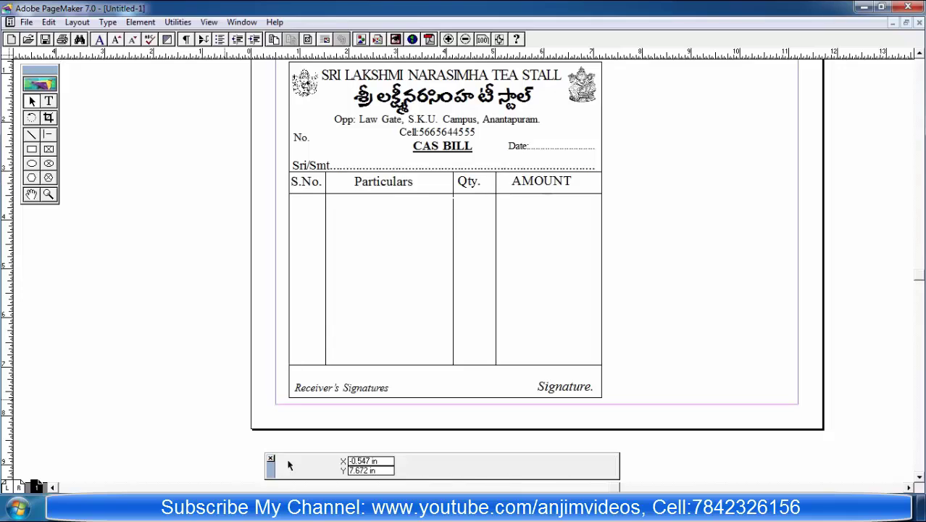
key("Tab")
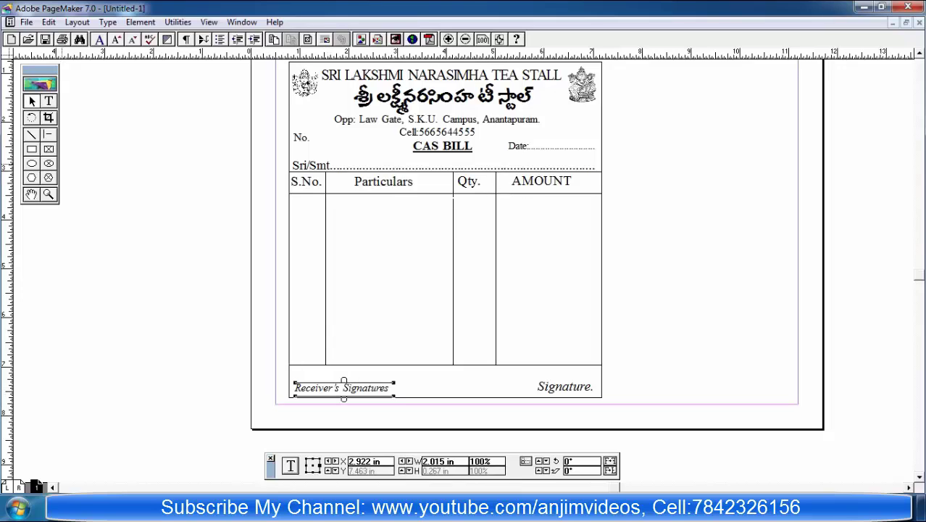
key("shift+F2")
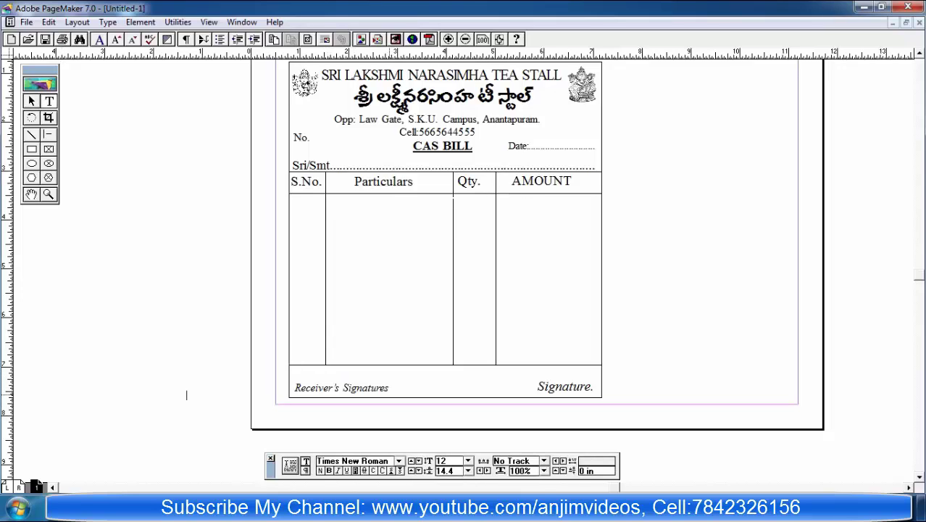
left_click(187, 394)
key("shift+F1")
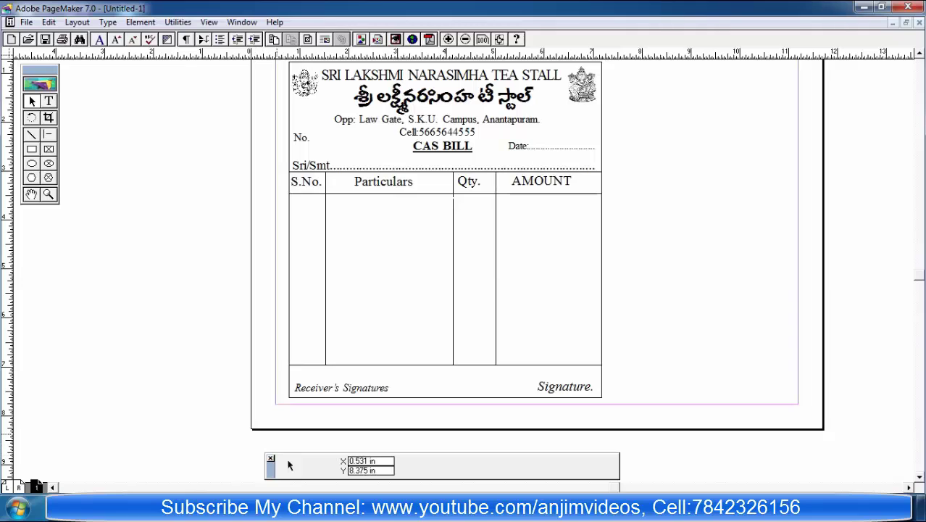
Step: Enlarge the Receiver's Signatures text to 20 pt and widen its block onto one line
key("shift+F4")
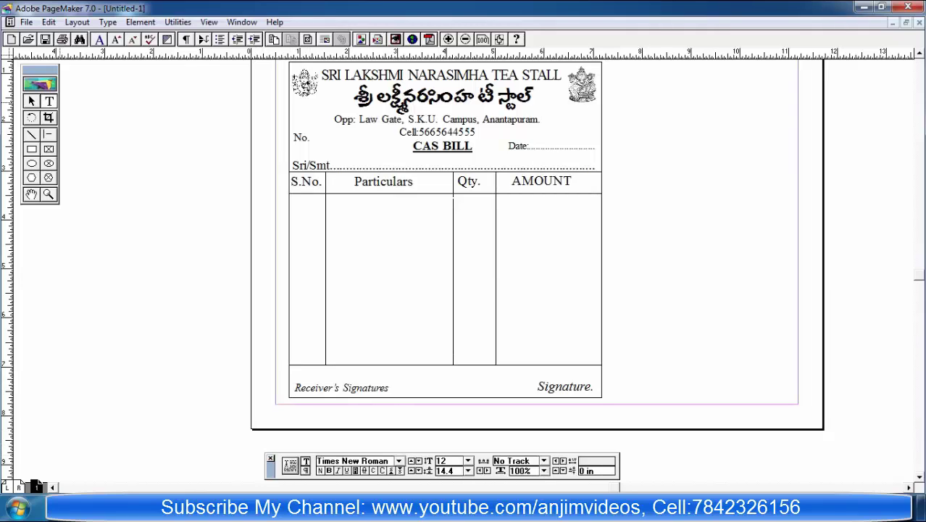
left_click_drag(389, 388, 293, 387)
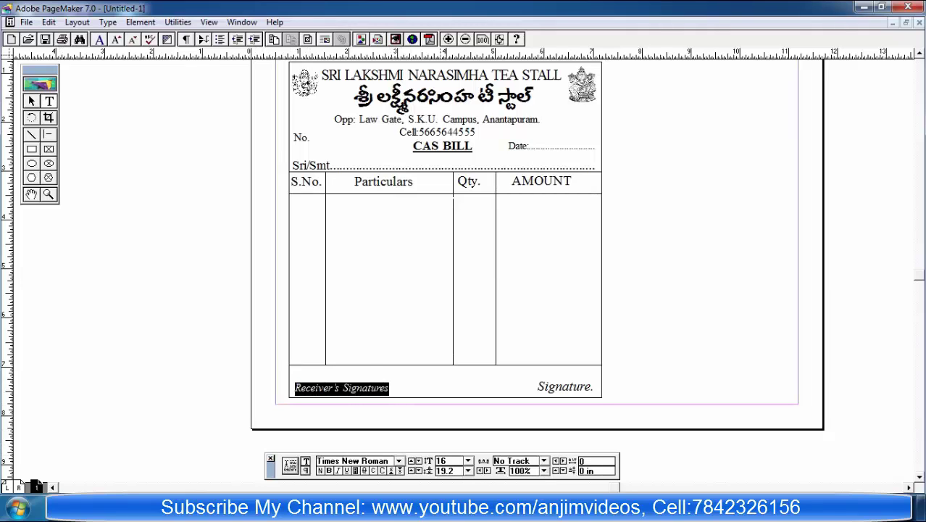
key("ctrl+grave")
type("20")
key("Return")
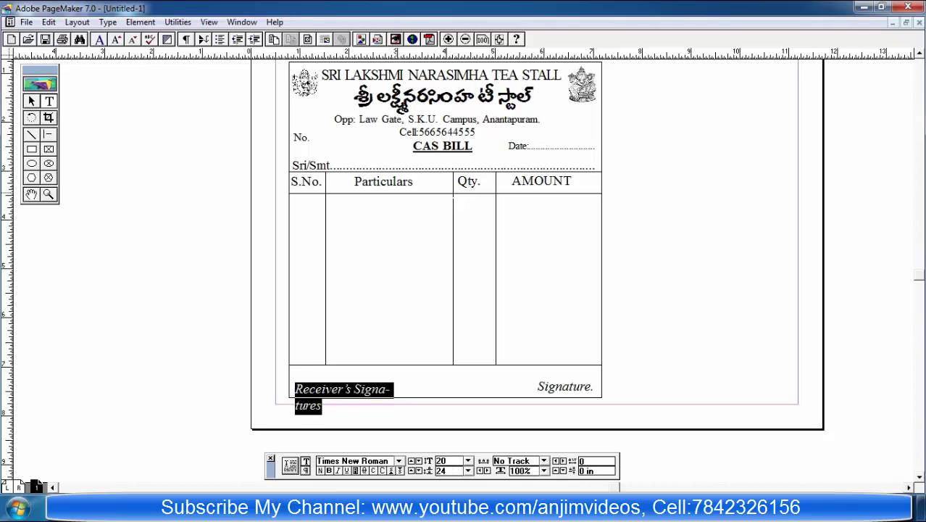
key("Escape")
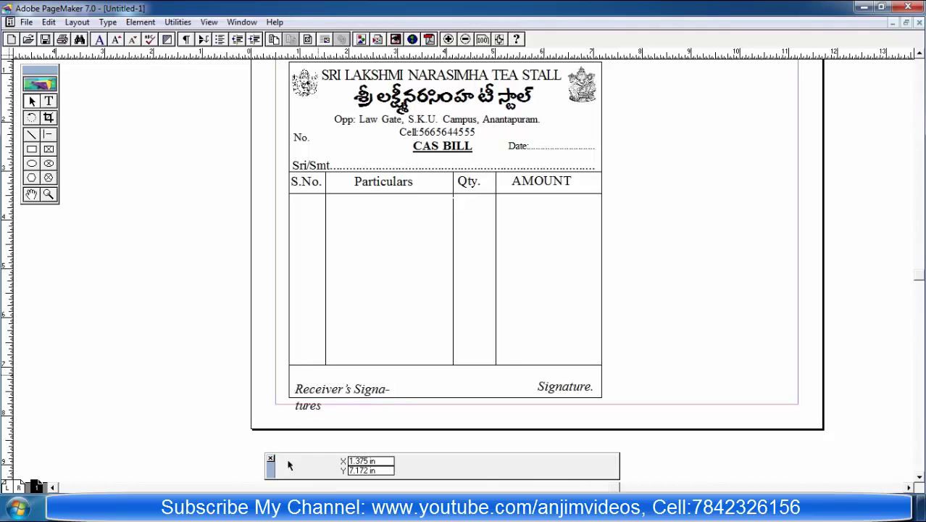
left_click_drag(394, 415, 425, 395)
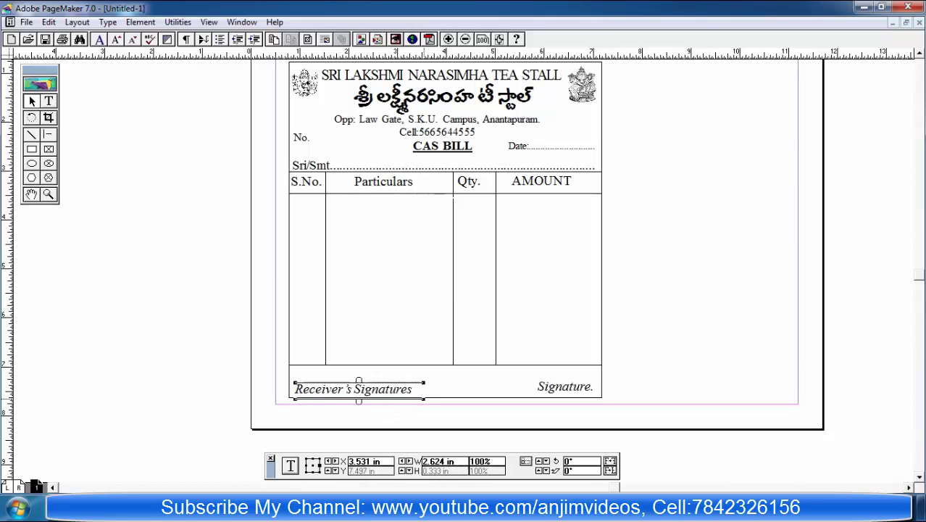
Step: Nudge the Receiver's Signatures block slightly left and up, checking the whole page
left_click(289, 443)
left_click(355, 389)
key("Left")
key("Up")
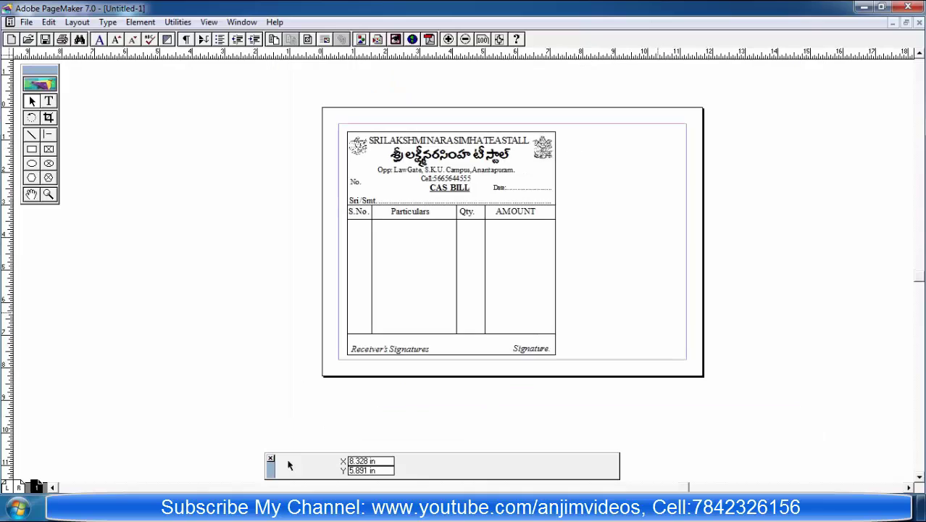
key("ctrl+0")
key("ctrl+1")
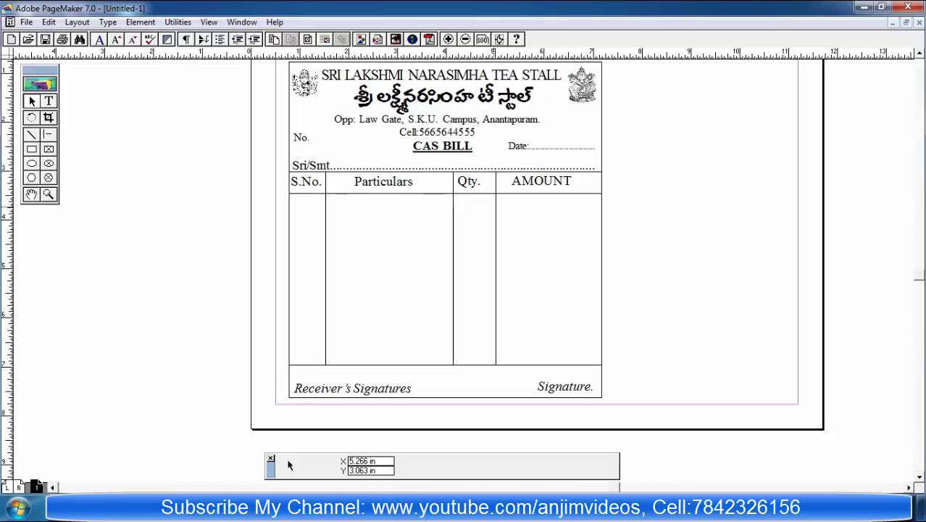
Step: Nudge the top-right deity image slightly left and down
left_click(584, 82)
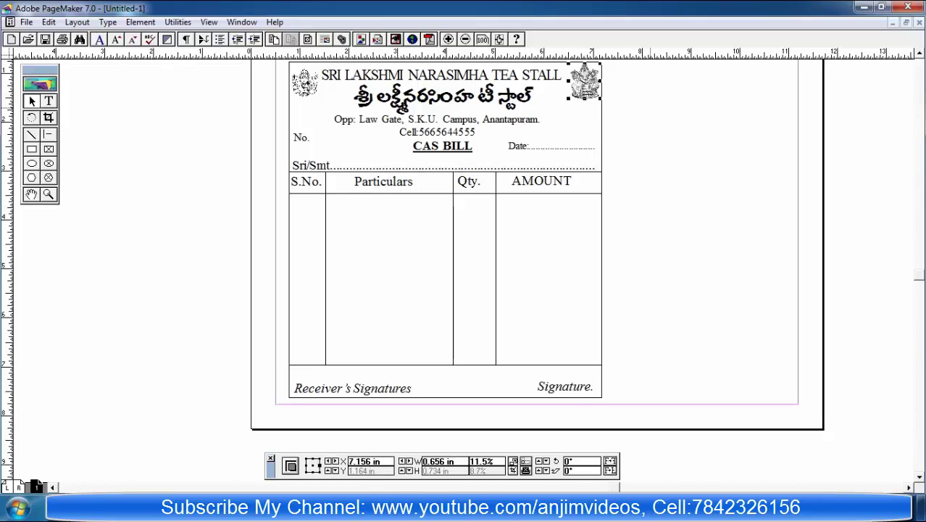
key("Left")
key("Left")
key("Left")
key("Left")
key("Down")
key("Down")
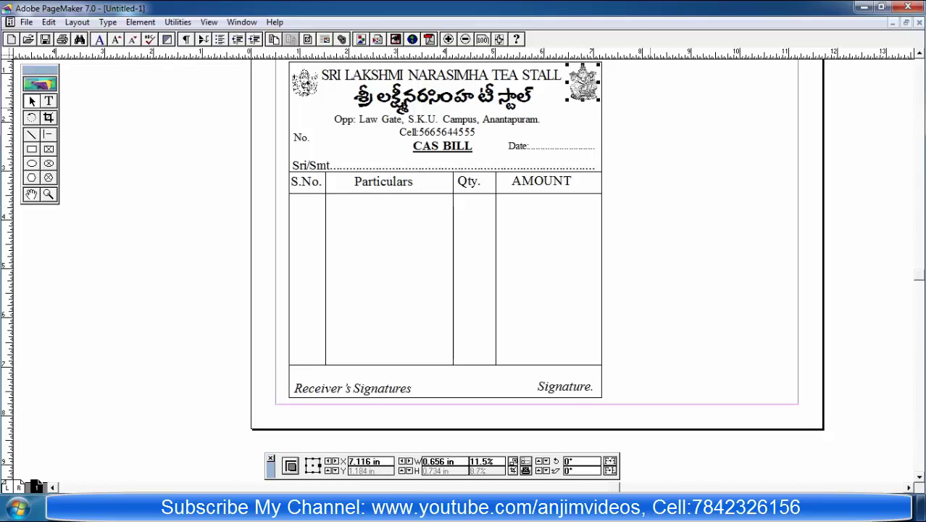
key("Tab")
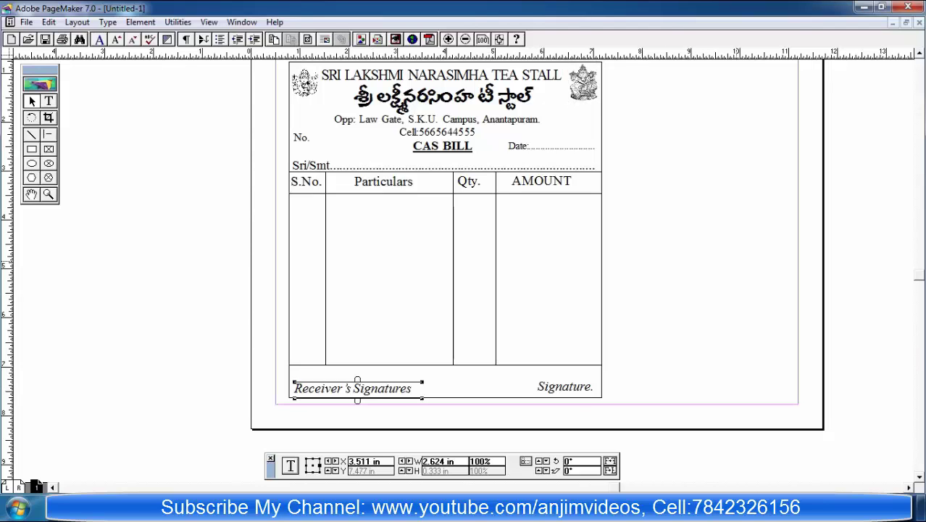
left_click(737, 262)
Step: Give the bill's outer frame a thick 5pt double border
key("Tab")
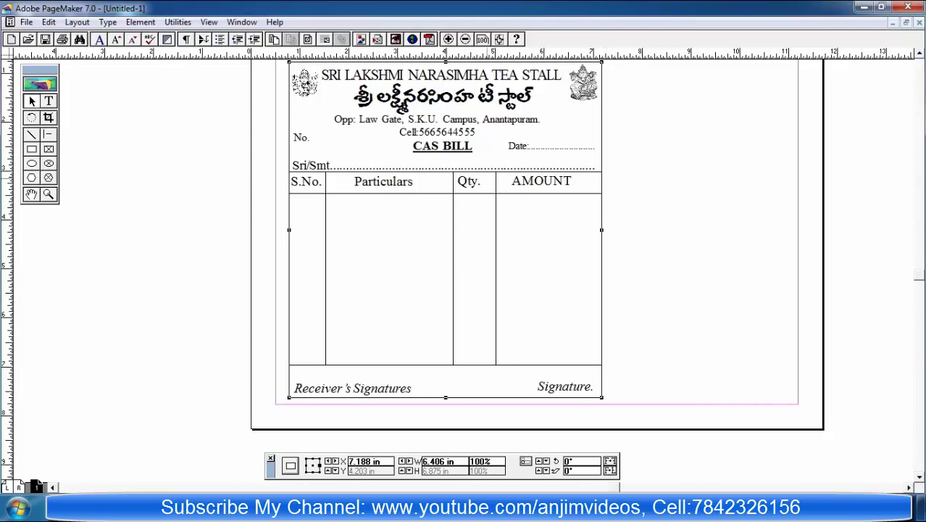
key("alt+m")
key("Right")
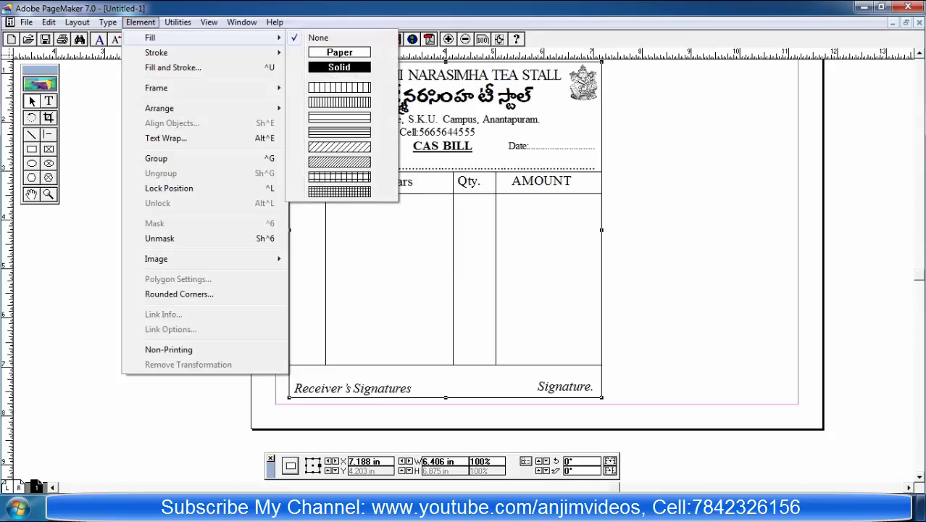
key("Down")
key("Right")
key("Up")
key("Up")
key("Up")
key("Up")
key("Up")
key("Up")
key("Up")
key("Up")
key("Up")
key("Up")
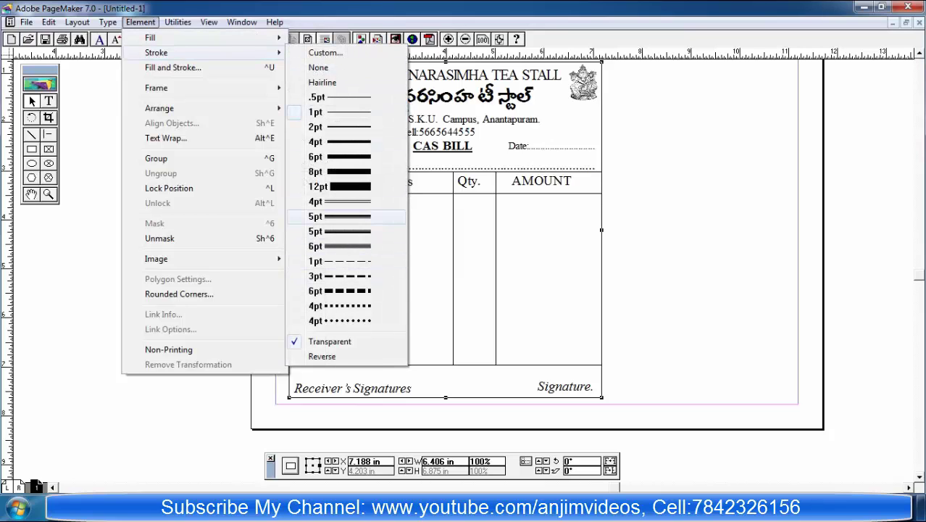
key("Return")
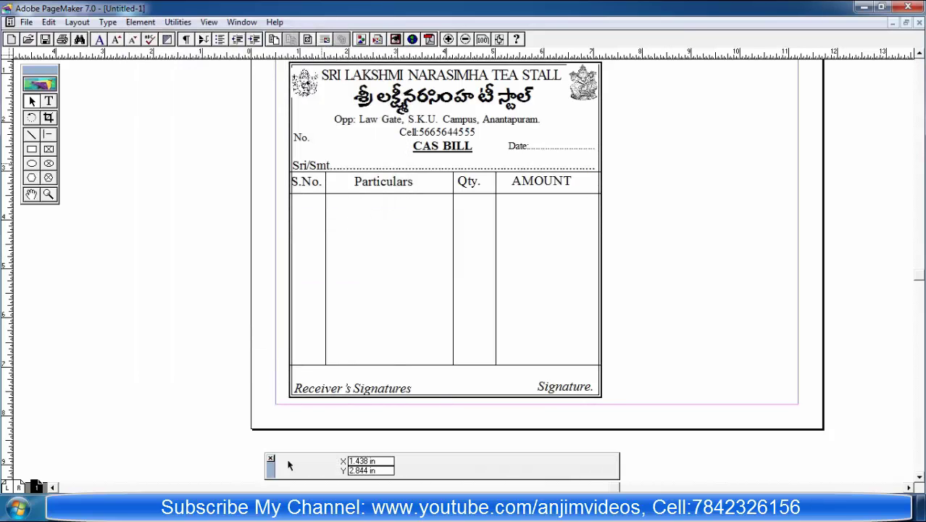
Step: Nudge the left logo right and up and the Ganesh image left and down, then deselect
key("Tab")
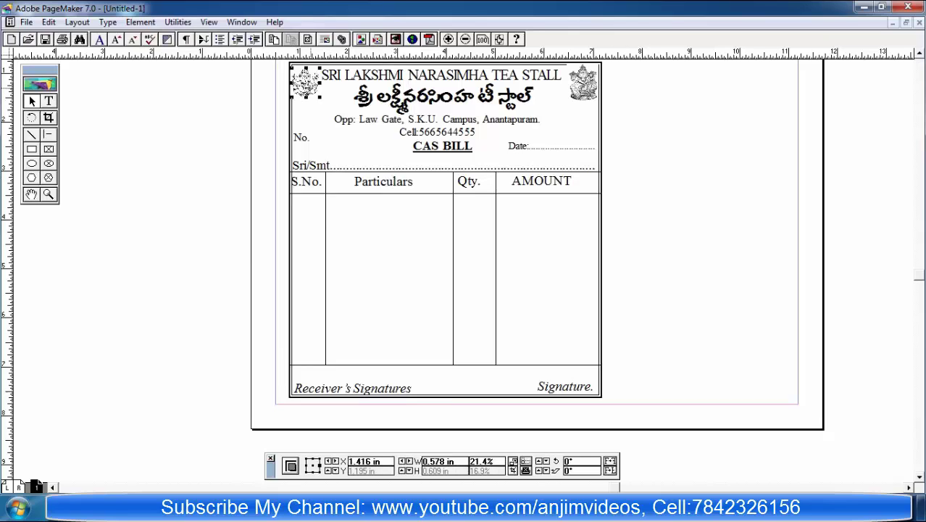
key("Right")
key("Right")
key("Right")
key("Right")
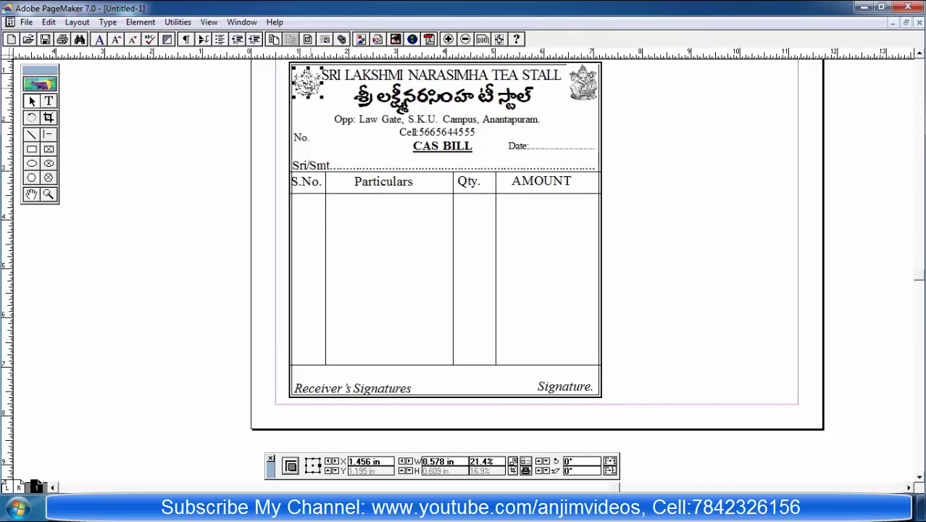
key("Up")
key("Up")
key("Tab")
key("Tab")
key("Tab")
key("Tab")
key("Tab")
key("Tab")
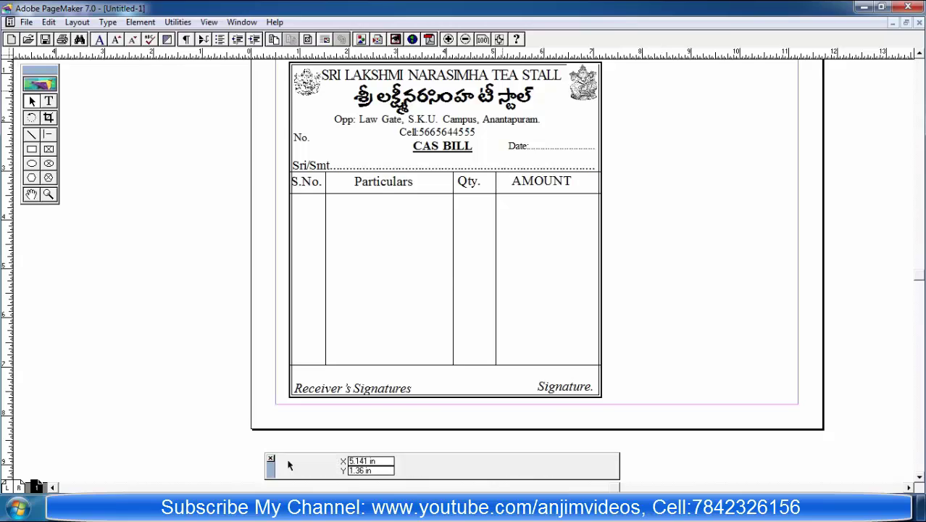
key("Left")
key("Left")
key("Left")
key("Left")
key("Left")
key("Down")
key("Down")
key("Down")
key("Down")
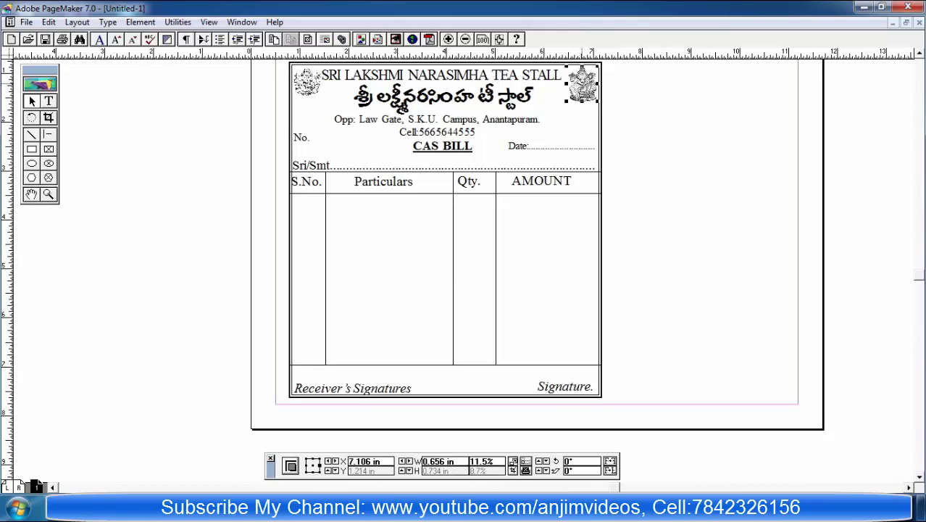
key("Left")
key("Left")
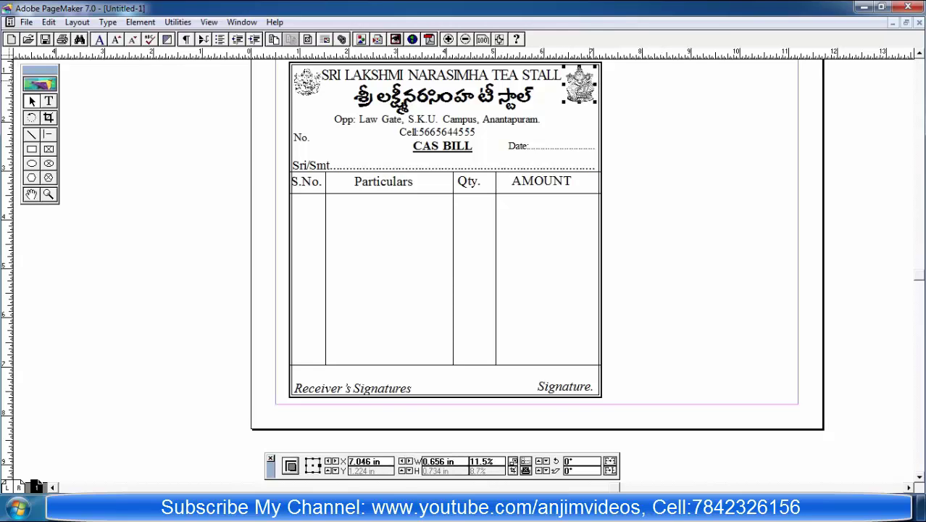
key("ctrl+shift+a")
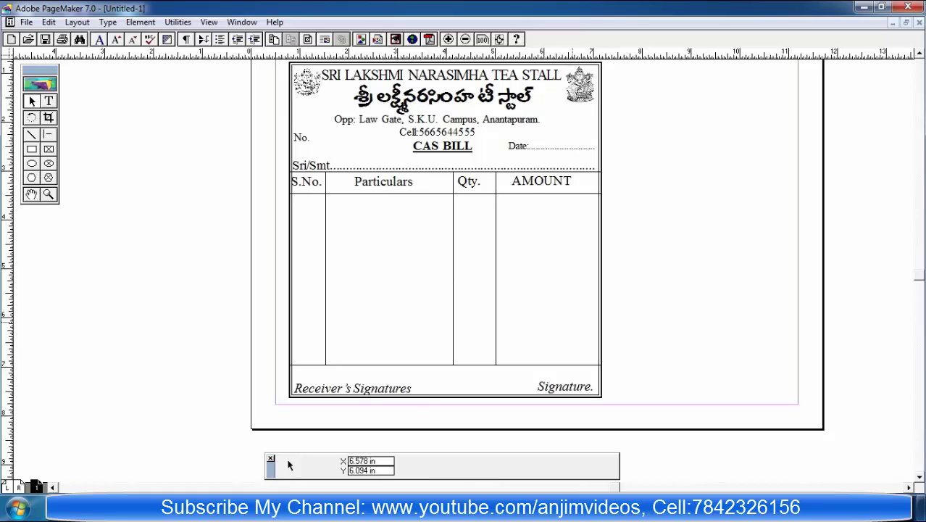
key("ctrl+minus")
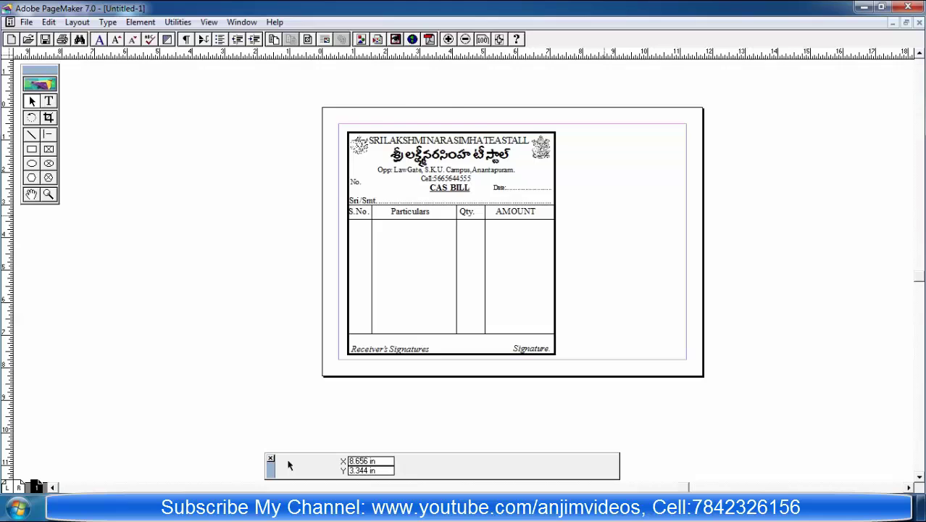
Step: Drag the signature-row box down onto the bill's bottom edge and verify the alignment
key("ctrl+equal")
key("ctrl+equal")
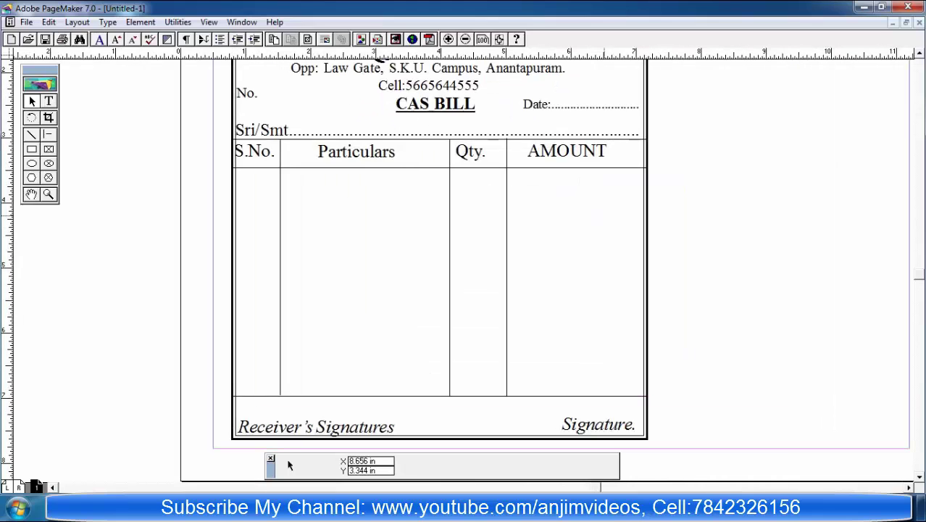
key("ctrl+minus")
key("ctrl+minus")
key("ctrl+equal")
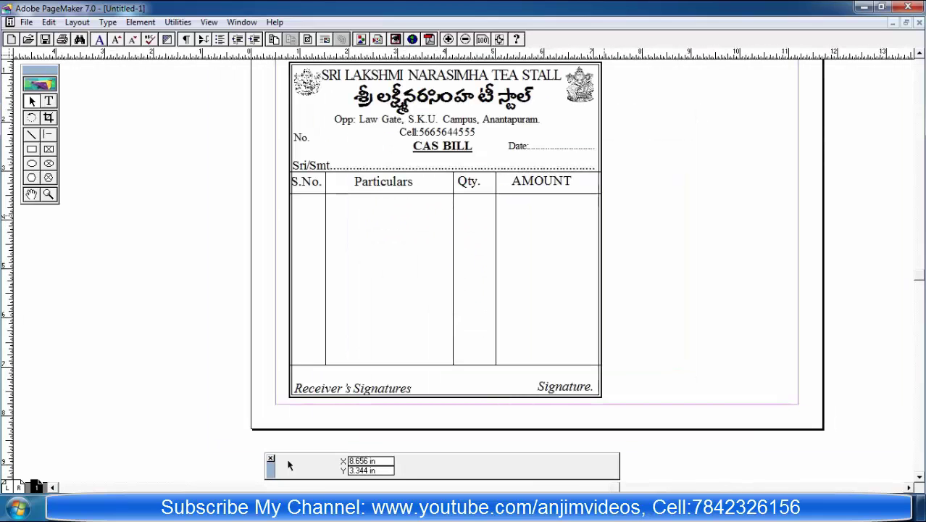
key("ctrl+minus")
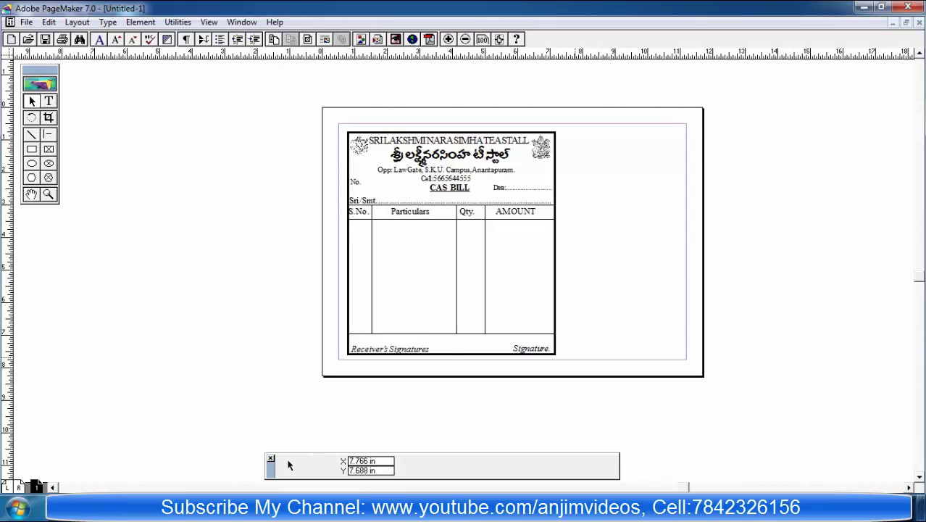
left_click(463, 327)
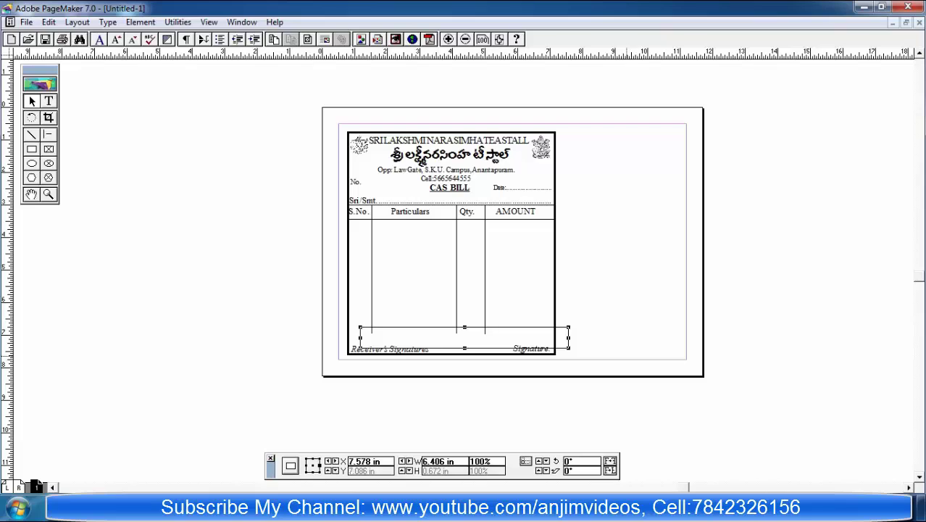
left_click_drag(463, 345, 451, 350)
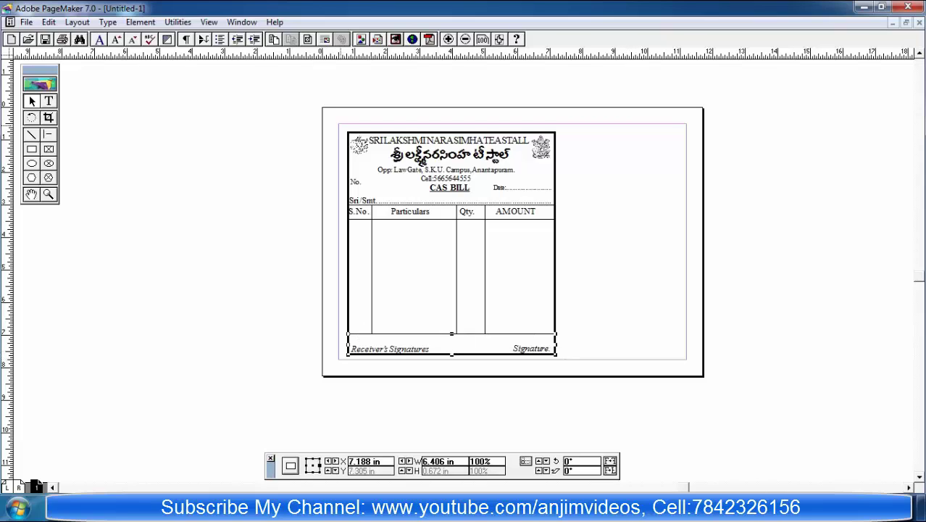
left_click(664, 132)
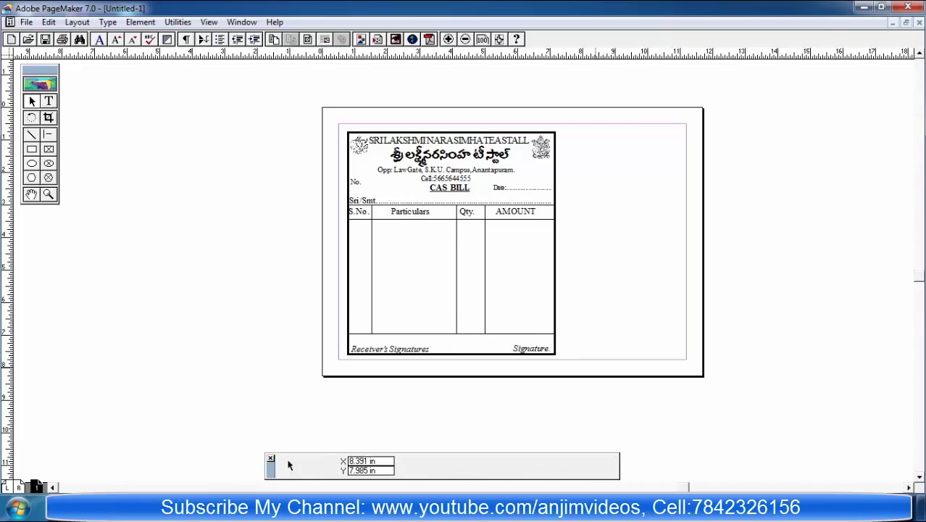
key("ctrl+a")
key("ctrl+1")
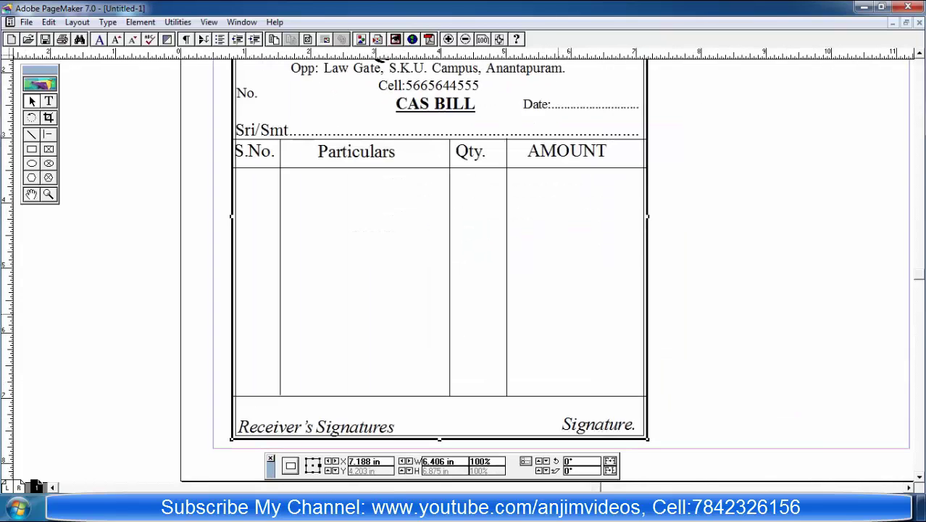
key("ctrl+minus")
key("ctrl+minus")
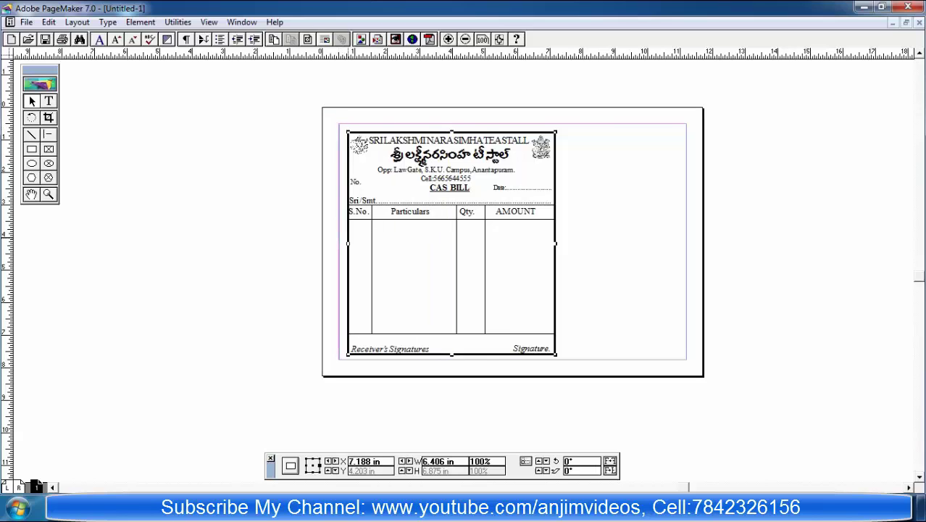
Step: Select all bill objects, group and ungroup them, then lock their positions
left_click_drag(609, 347, 337, 125)
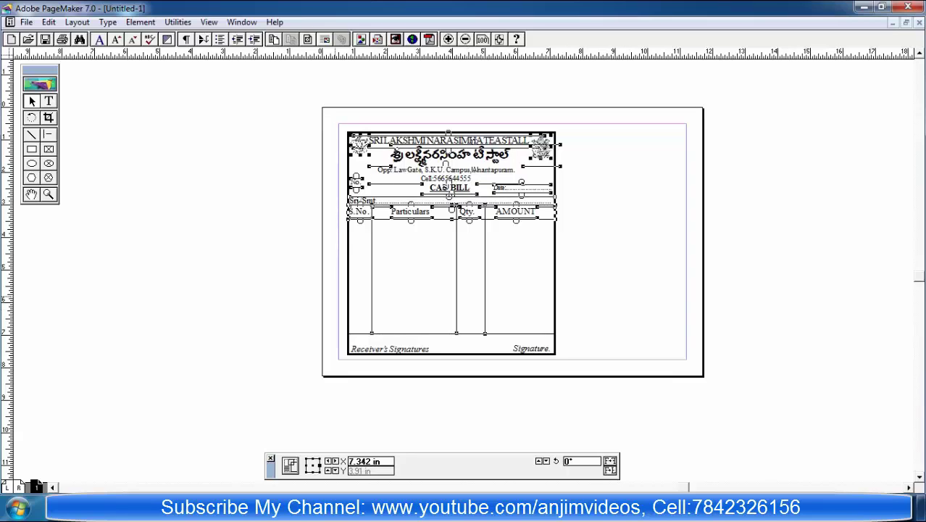
key("ctrl+a")
key("ctrl+g")
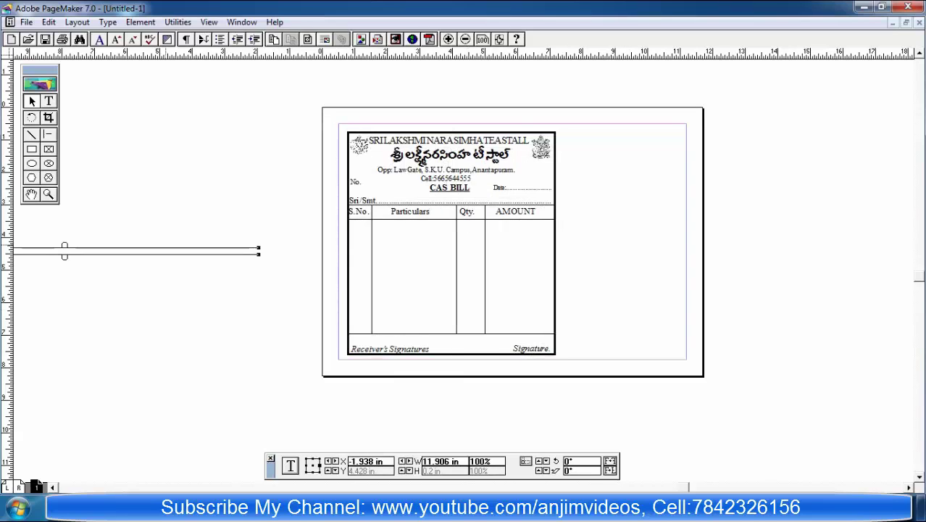
key("ctrl+shift+g")
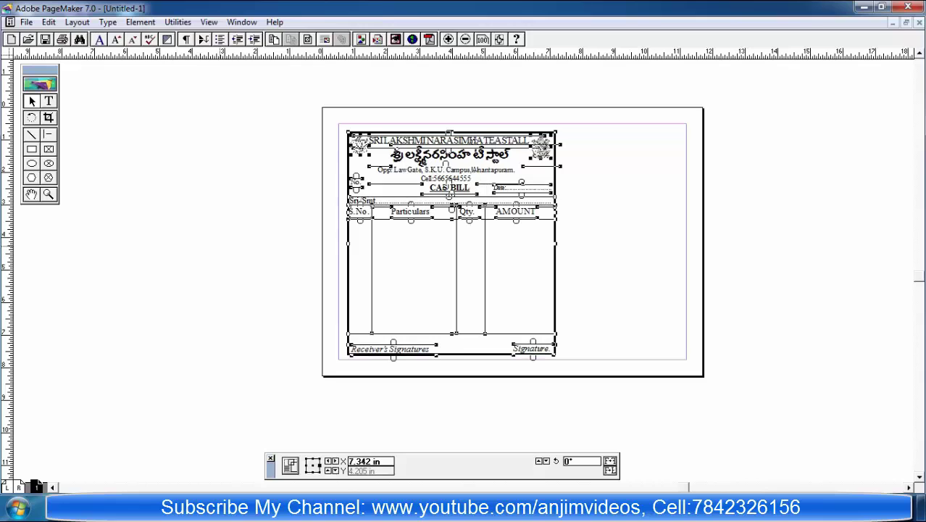
left_click(141, 23)
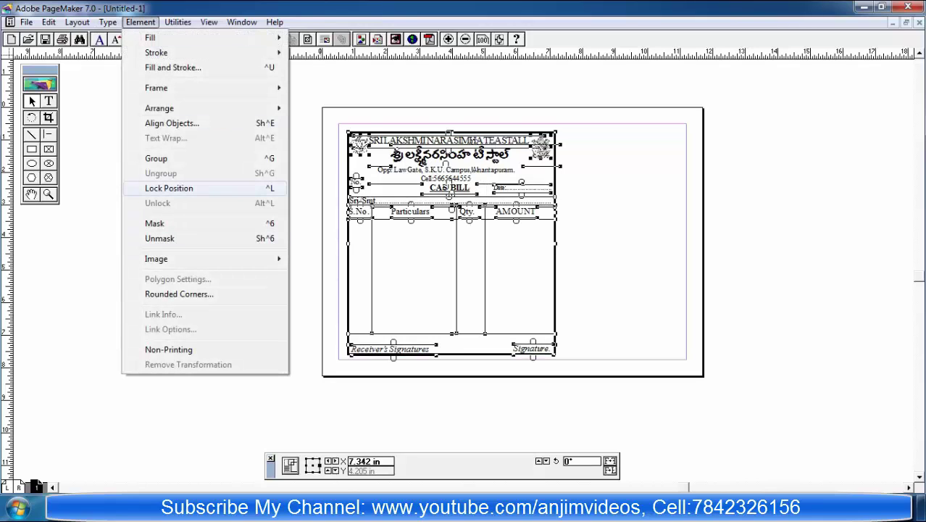
left_click(169, 188)
Step: Click several bill objects to confirm they are locked in place
left_click(569, 229)
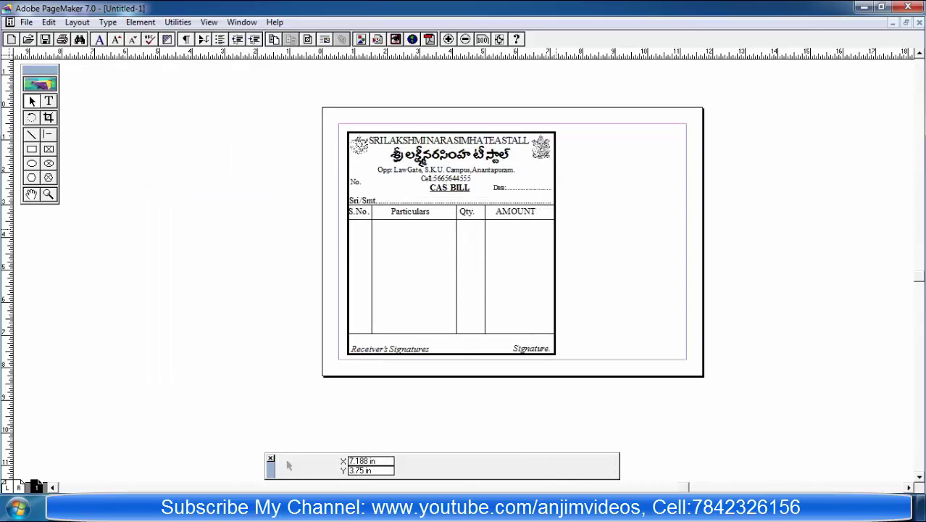
left_click(446, 218)
left_click_drag(446, 230, 532, 245)
left_click(482, 172)
left_click(555, 190)
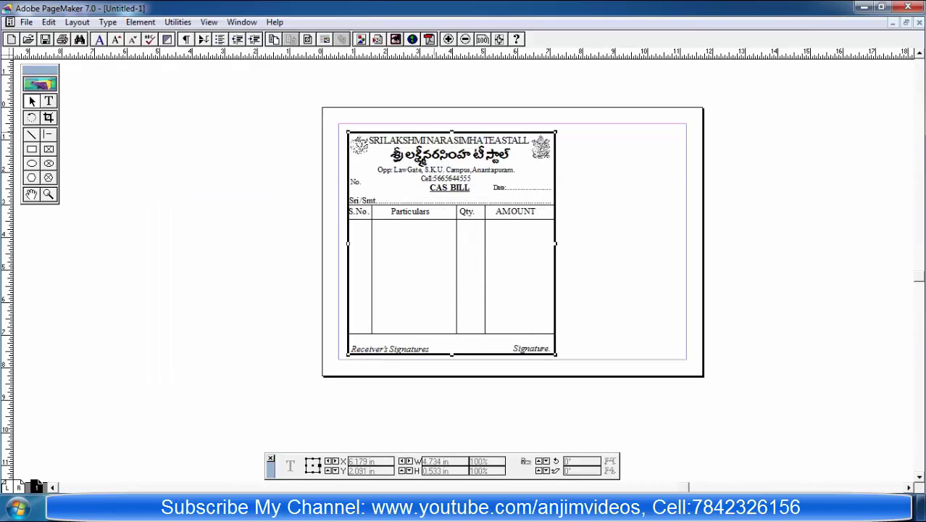
left_click(500, 155)
left_click(555, 207)
left_click(604, 161)
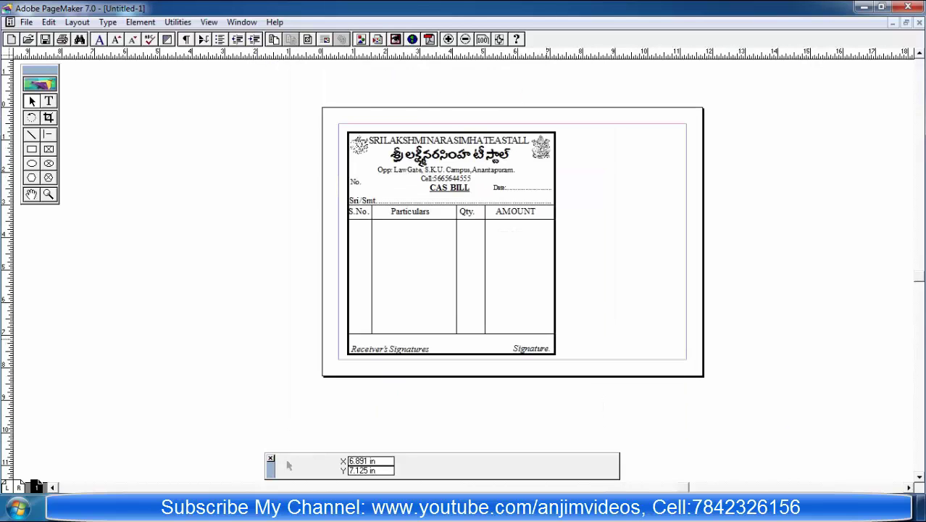
key("ctrl+1")
key("ctrl+7")
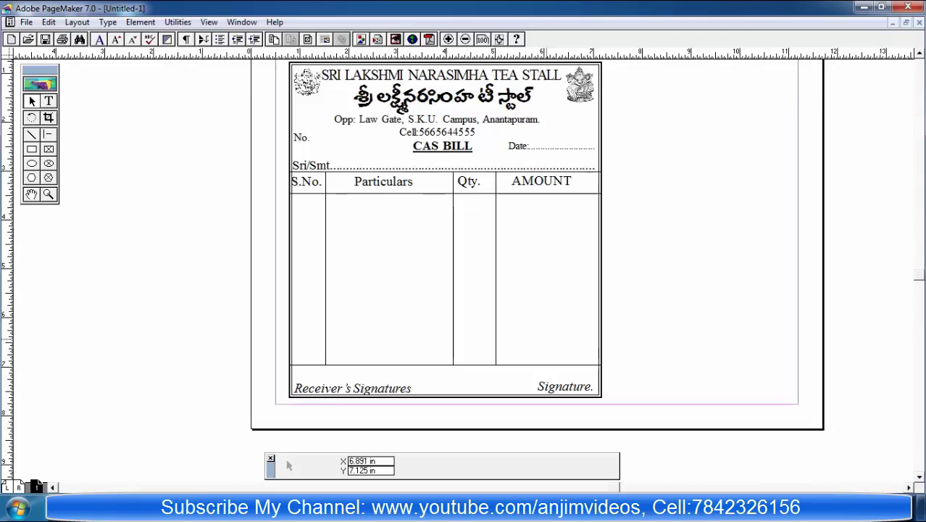
key("ctrl+5")
key("ctrl+2")
key("ctrl+5")
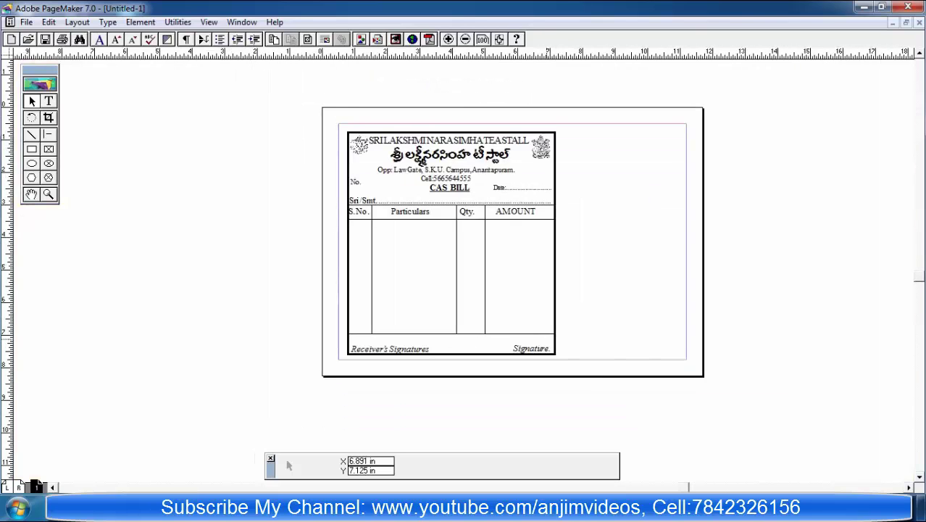
key("ctrl+7")
key("ctrl+1")
key("ctrl+7")
key("ctrl+1")
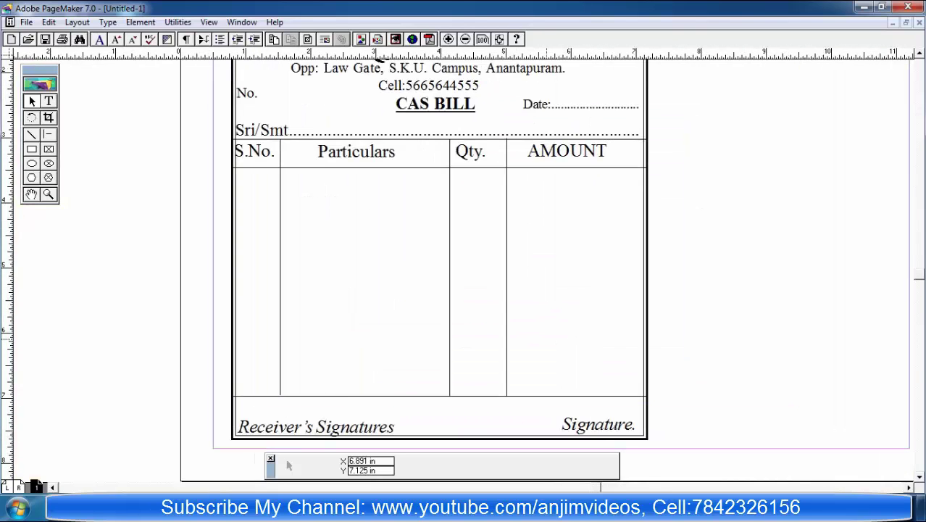
key("ctrl+7")
key("ctrl+5")
key("ctrl+7")
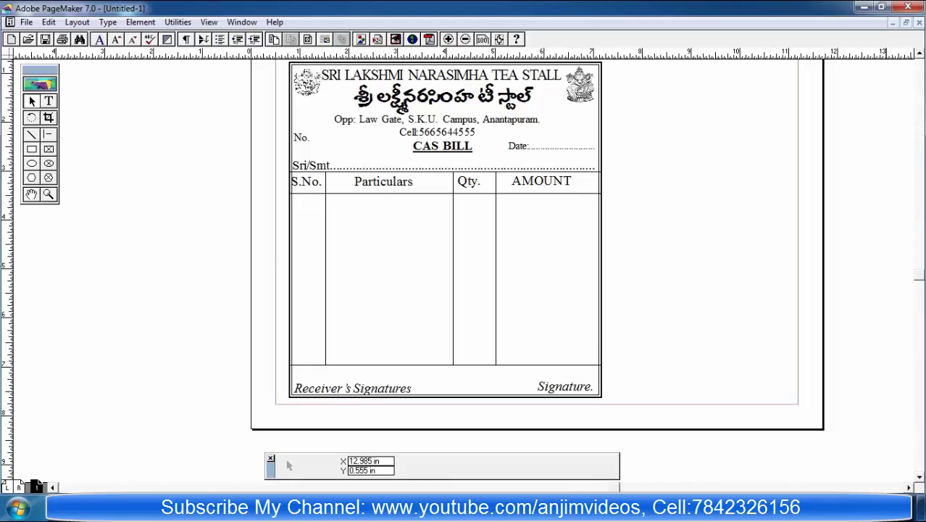
key("shift+F7")
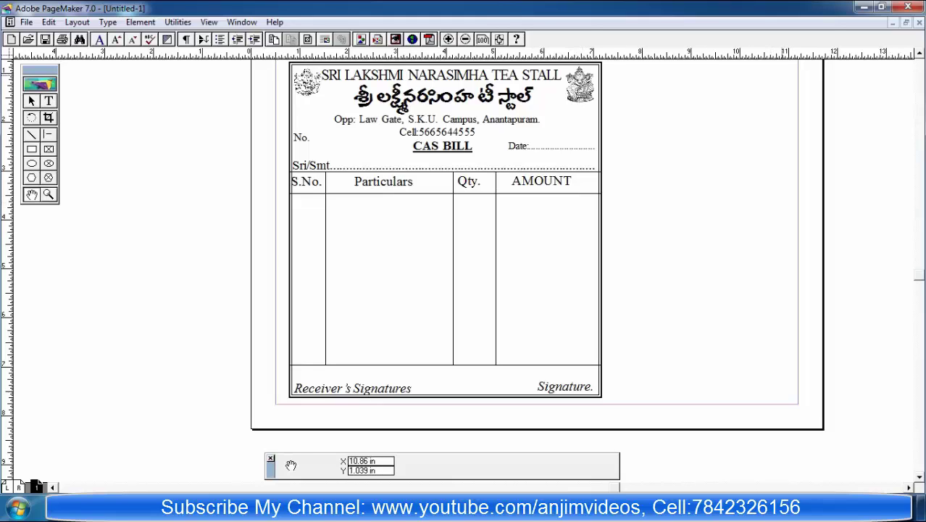